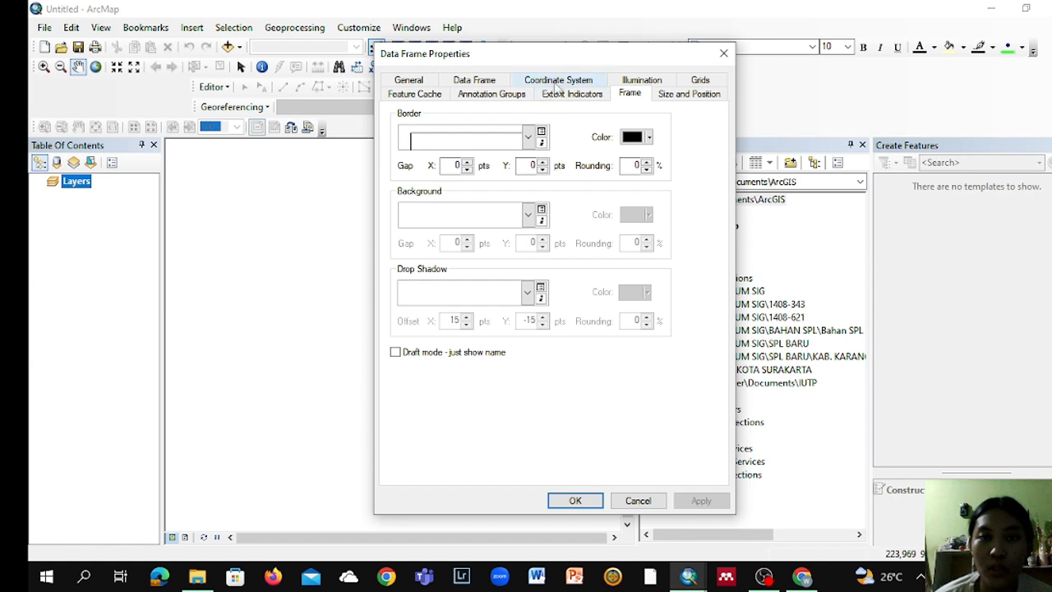
Step: Set the data frame's coordinate system to the projected WGS 1984 UTM Zone 49S in the Southern Hemisphere group
click(557, 82)
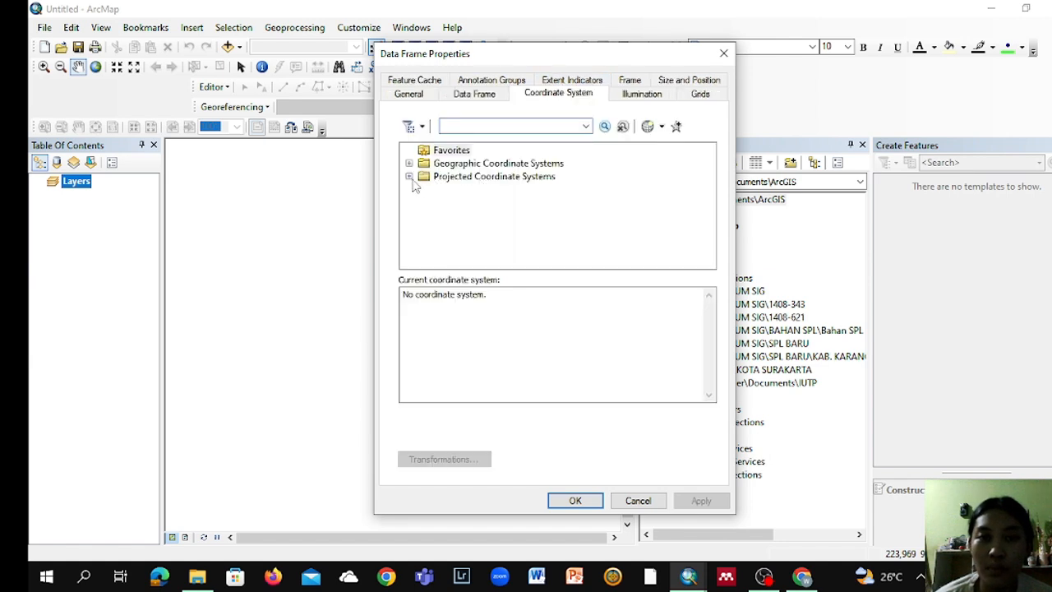
click(408, 176)
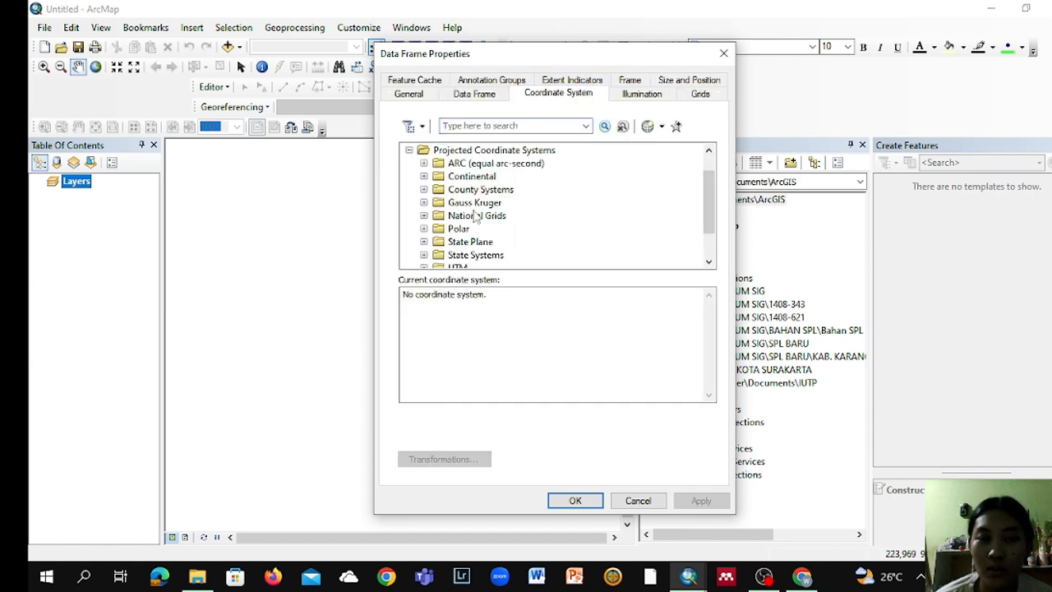
scroll(474, 225, down, 1)
click(423, 228)
scroll(480, 238, down, 1)
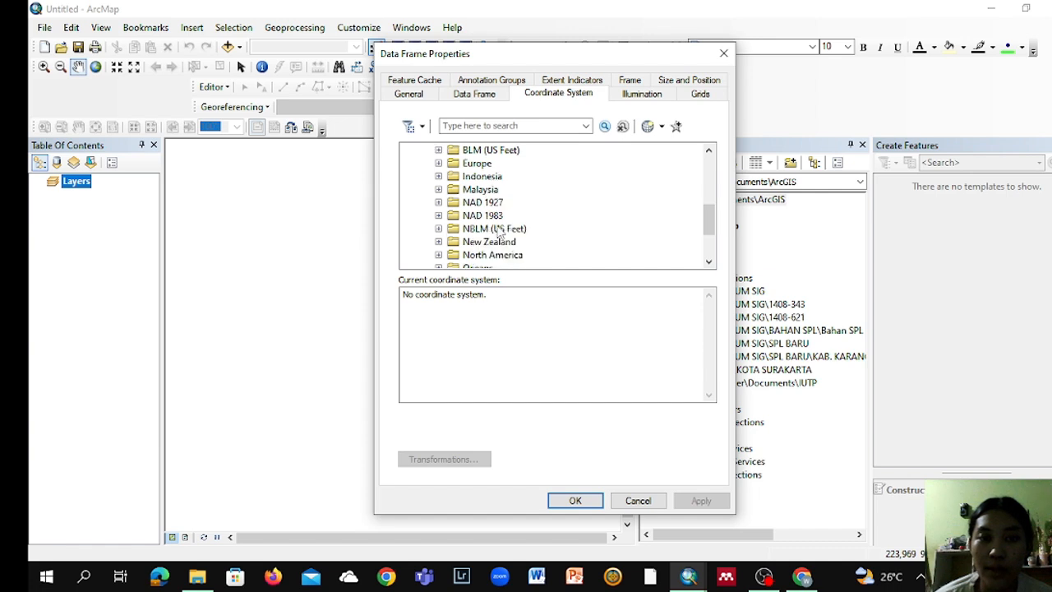
scroll(477, 256, down, 2)
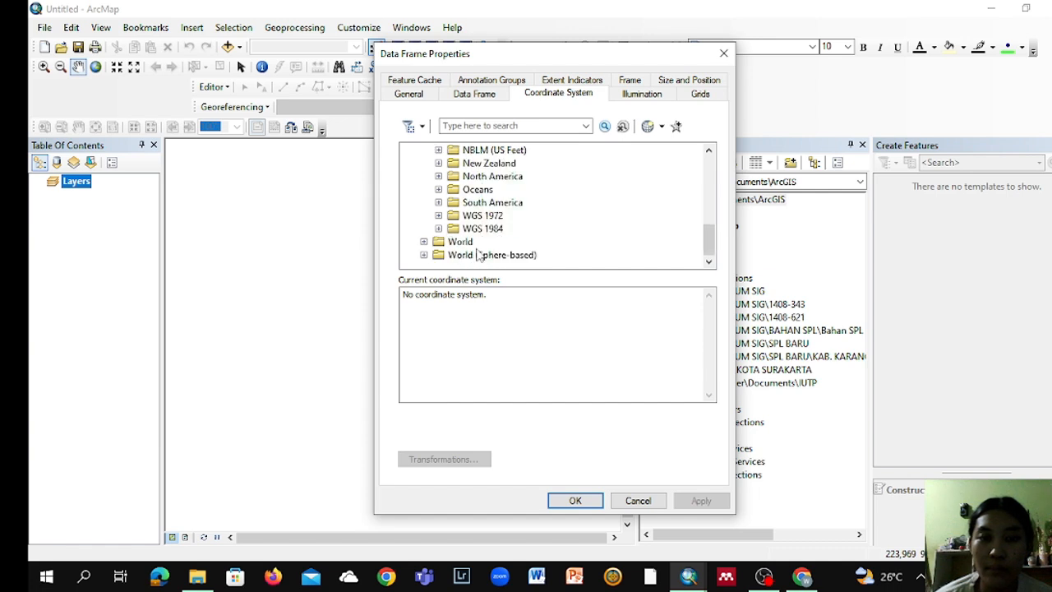
click(439, 228)
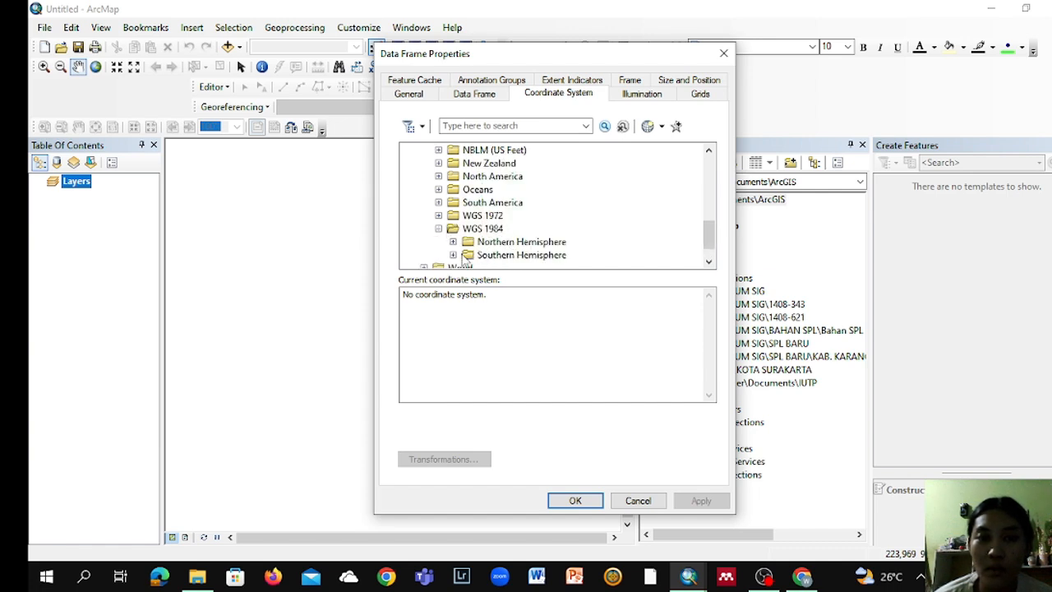
click(453, 255)
scroll(519, 260, down, 4)
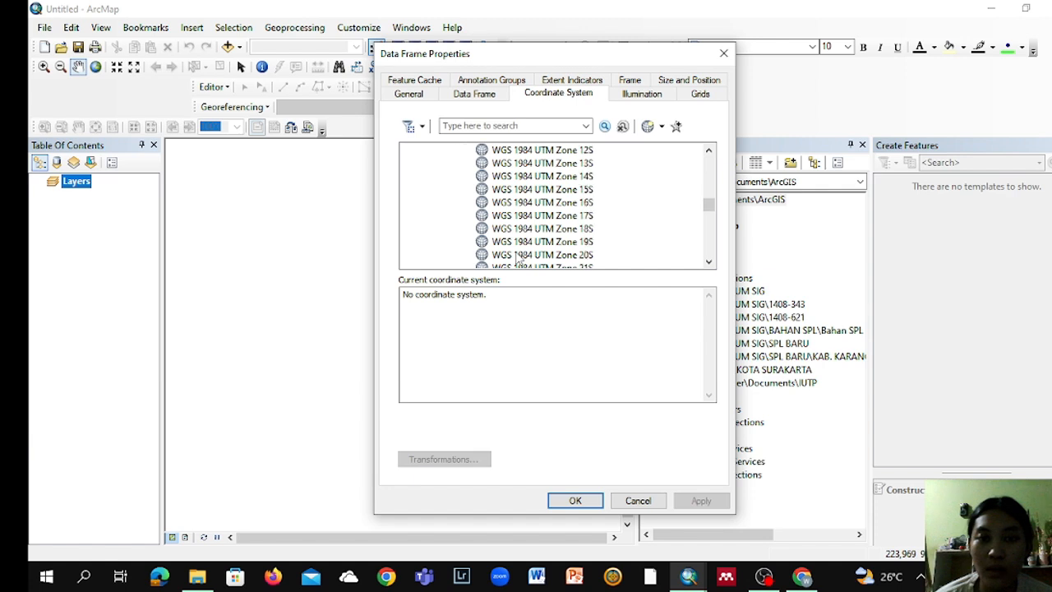
scroll(519, 259, down, 9)
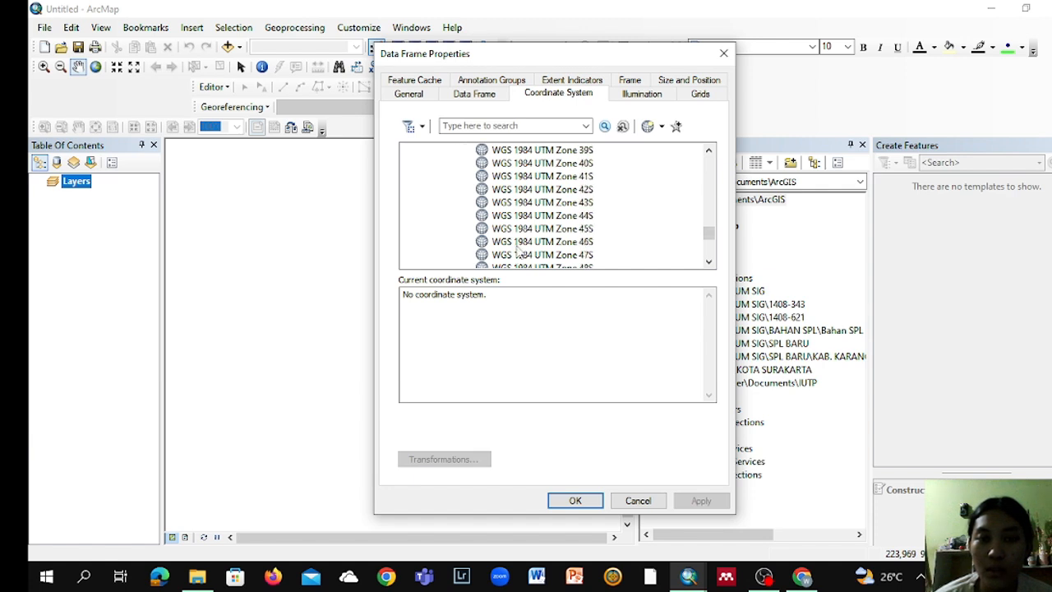
scroll(517, 252, down, 3)
scroll(583, 249, down, 1)
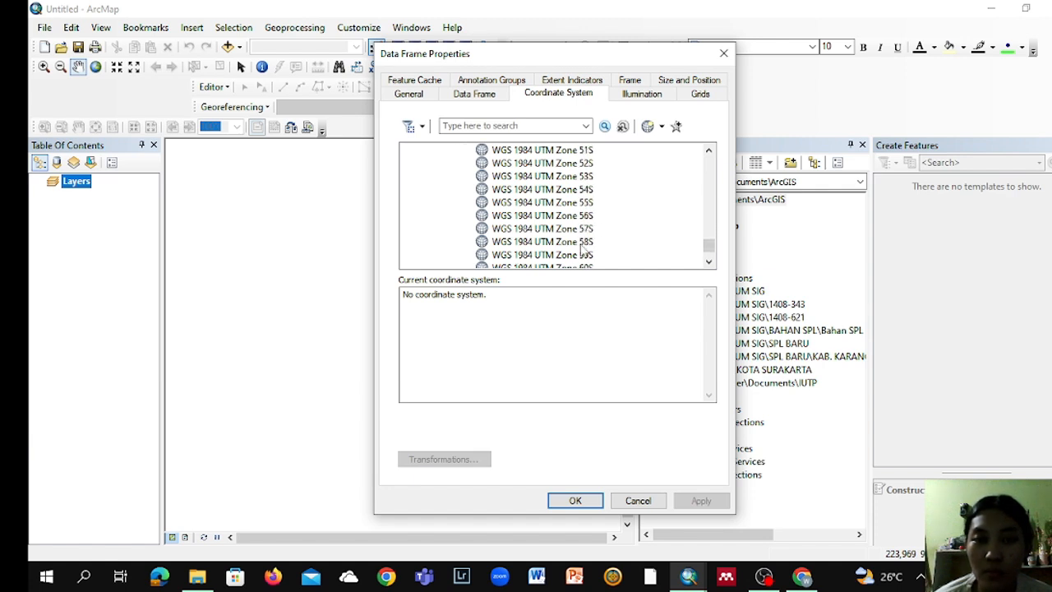
scroll(581, 249, up, 2)
click(585, 202)
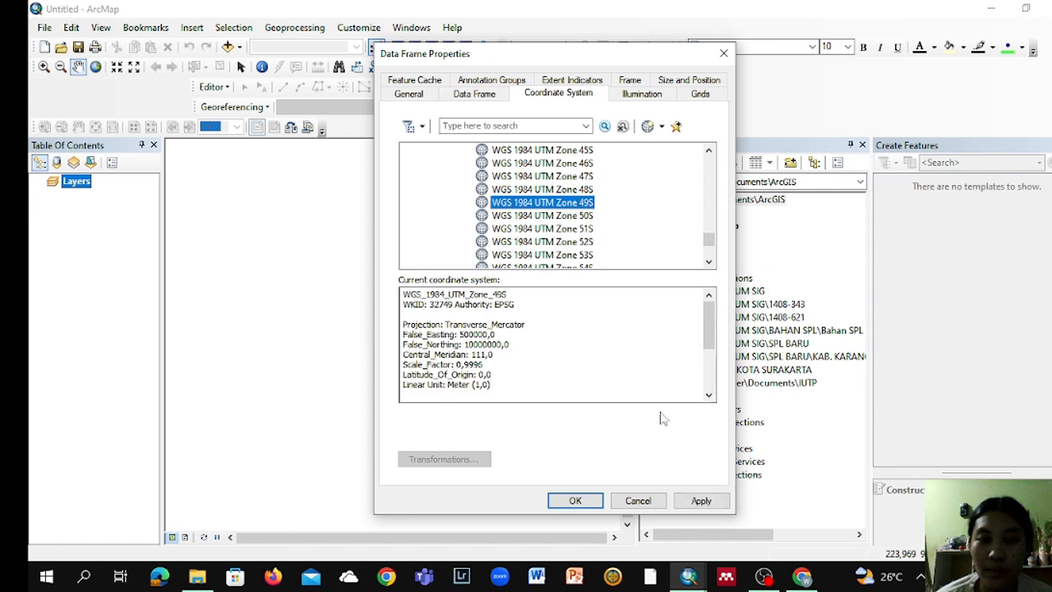
click(576, 500)
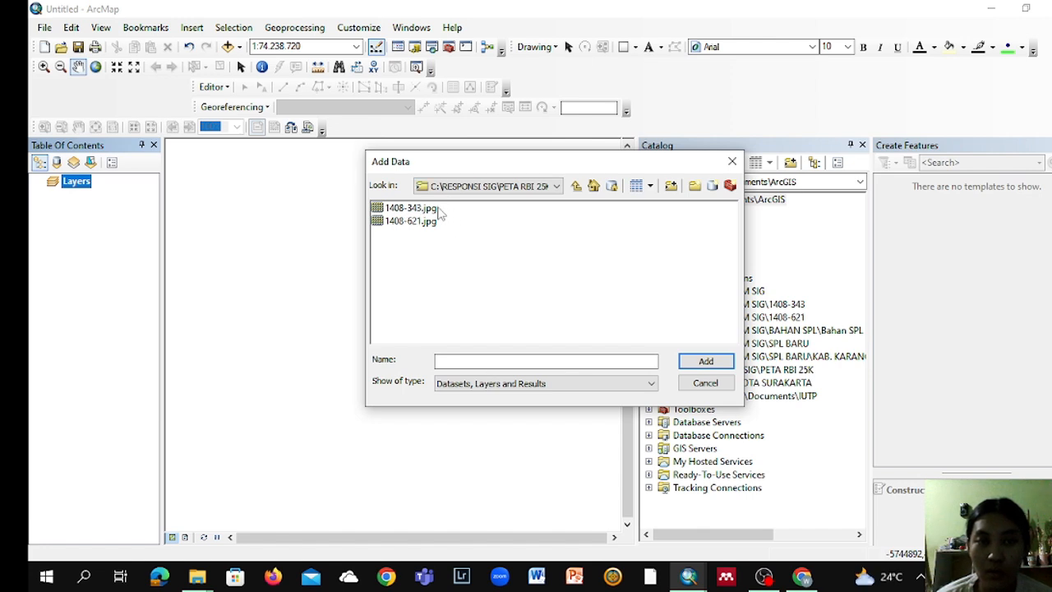
Step: Add the map images 1408-343.jpg and 1408-621.jpg from the PETA RBI 25K folder, accepting the missing spatial reference
click(438, 209)
click(438, 223)
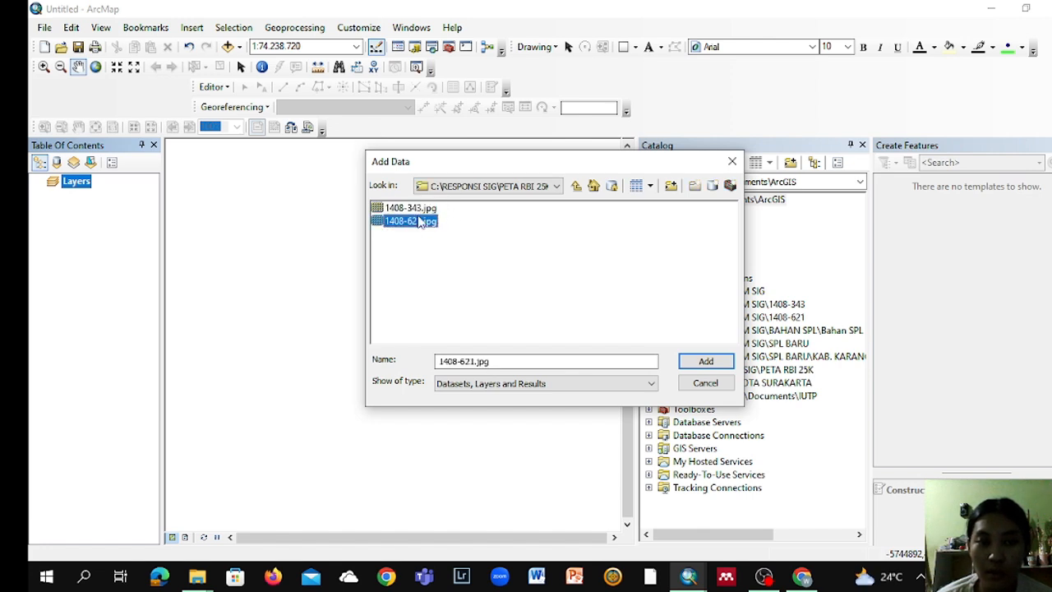
click(424, 210)
shift+click(426, 222)
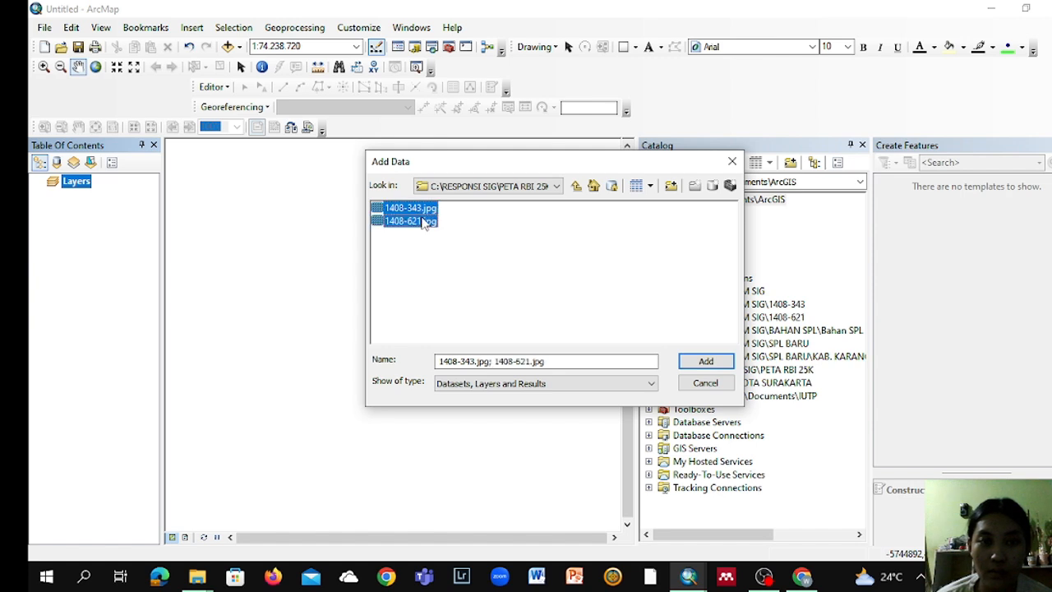
click(704, 361)
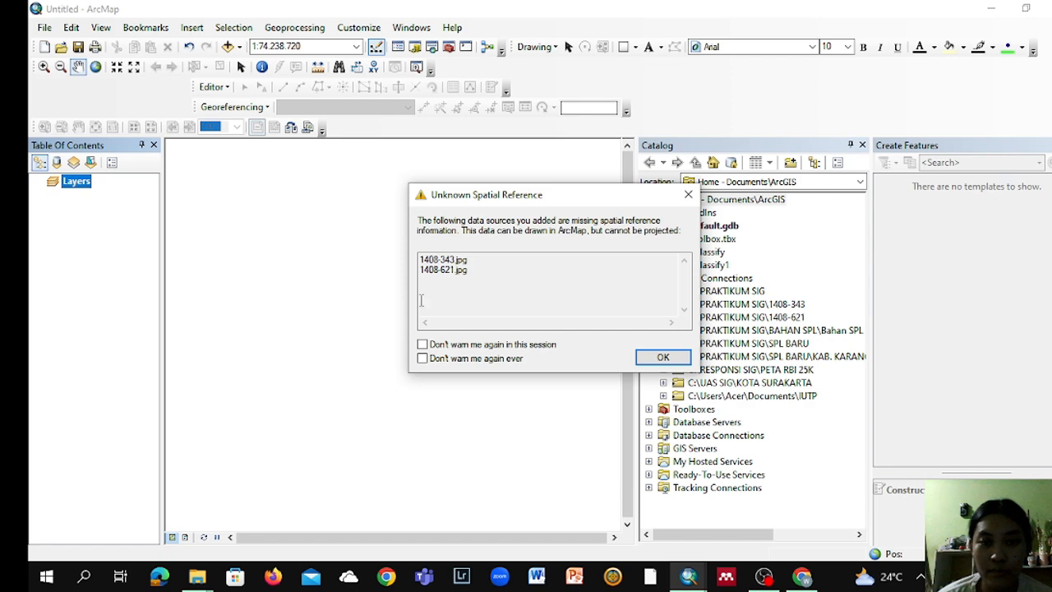
click(662, 361)
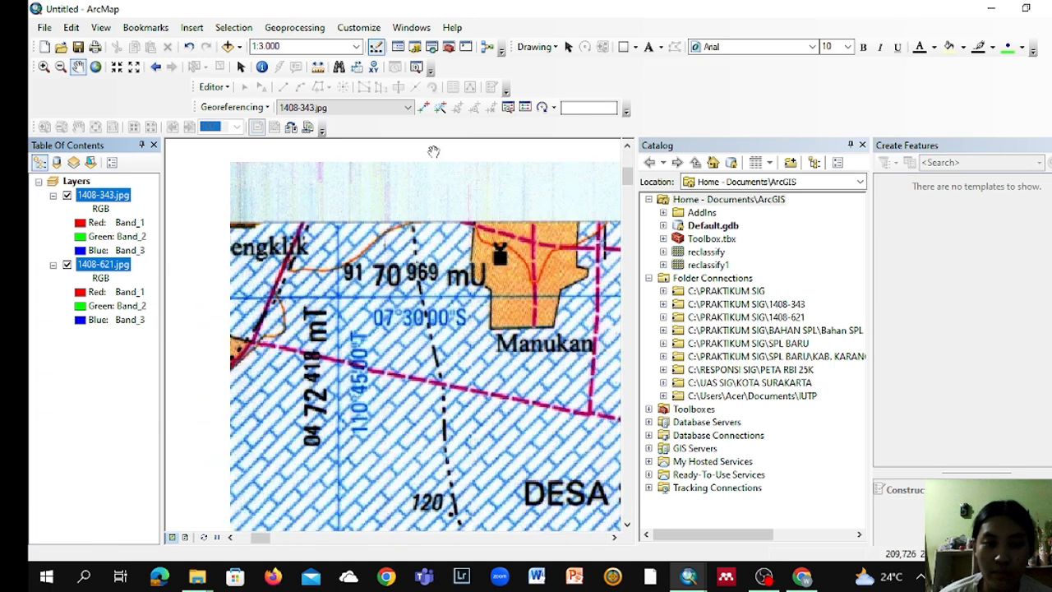
Step: Place a control point on 1408-343.jpg at the blue graticule corner west of Manukan and open its DMS longitude and latitude entry
click(423, 107)
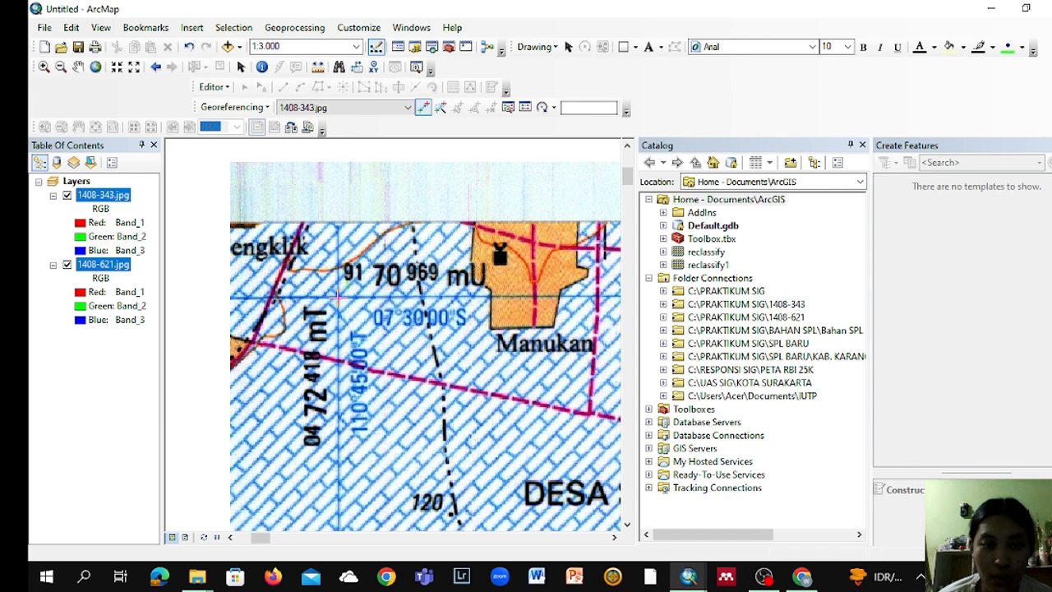
click(337, 297)
right_click(338, 299)
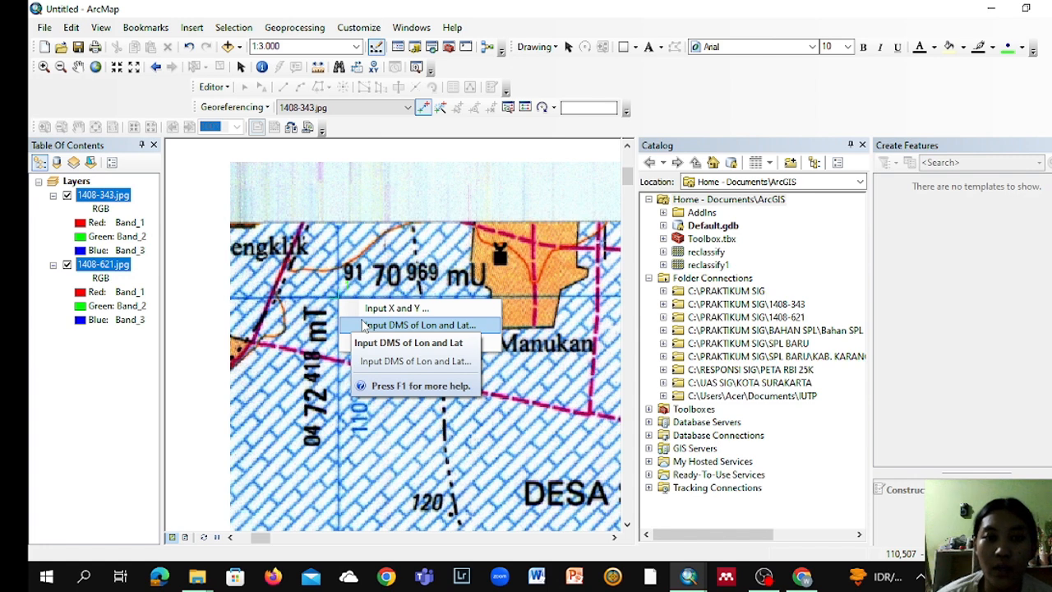
click(362, 325)
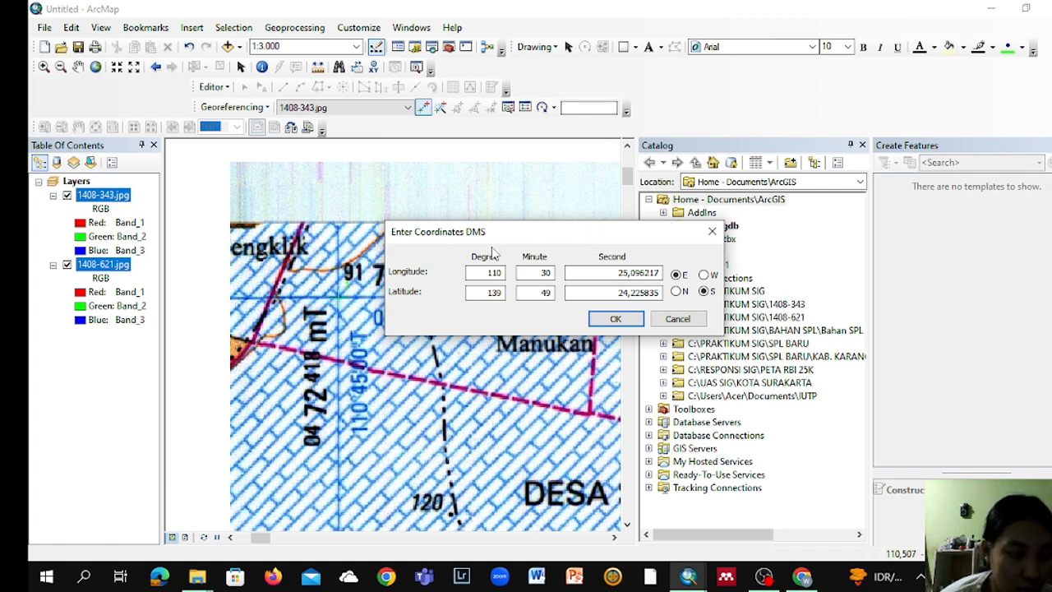
Step: Set the control point's longitude to 110 degrees, 45 minutes, 00 seconds
drag(600, 245, 702, 215)
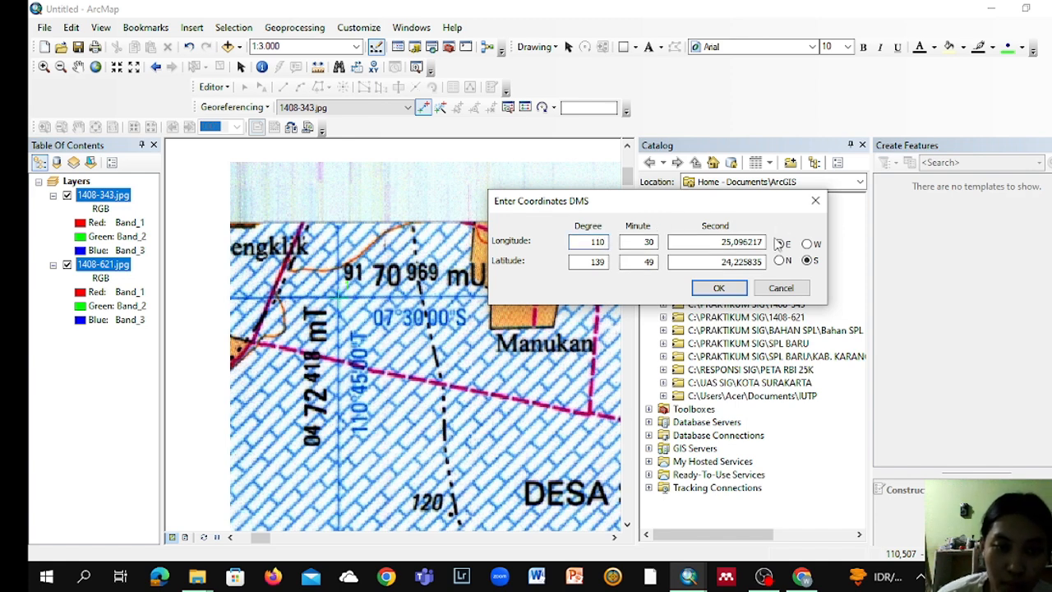
click(654, 240)
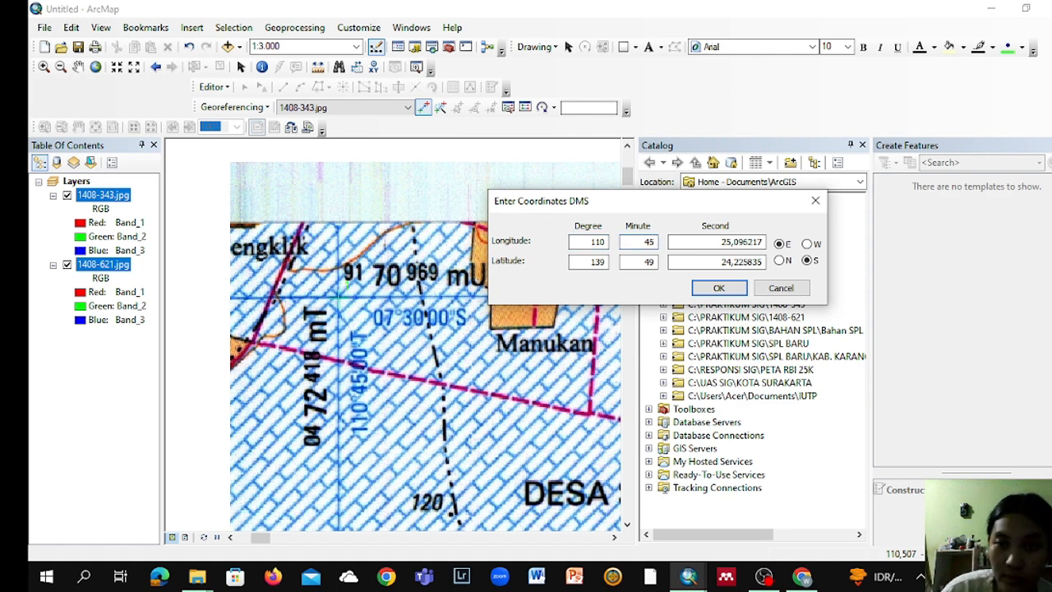
click(760, 244)
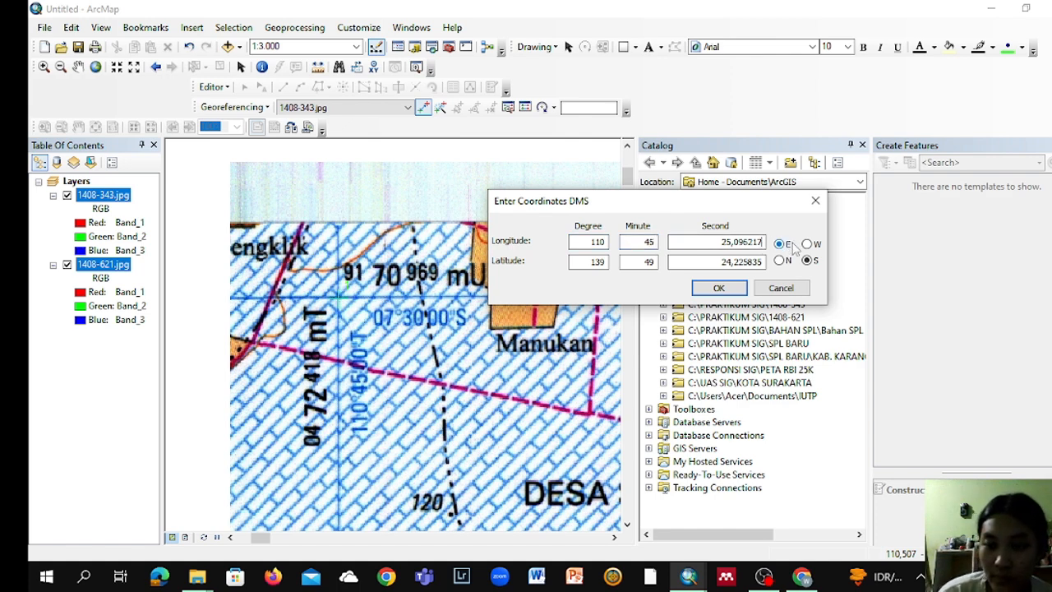
key(BackSpace)
key(BackSpace)
key(BackSpace)
key(BackSpace)
key(BackSpace)
key(BackSpace)
key(BackSpace)
key(BackSpace)
key(BackSpace)
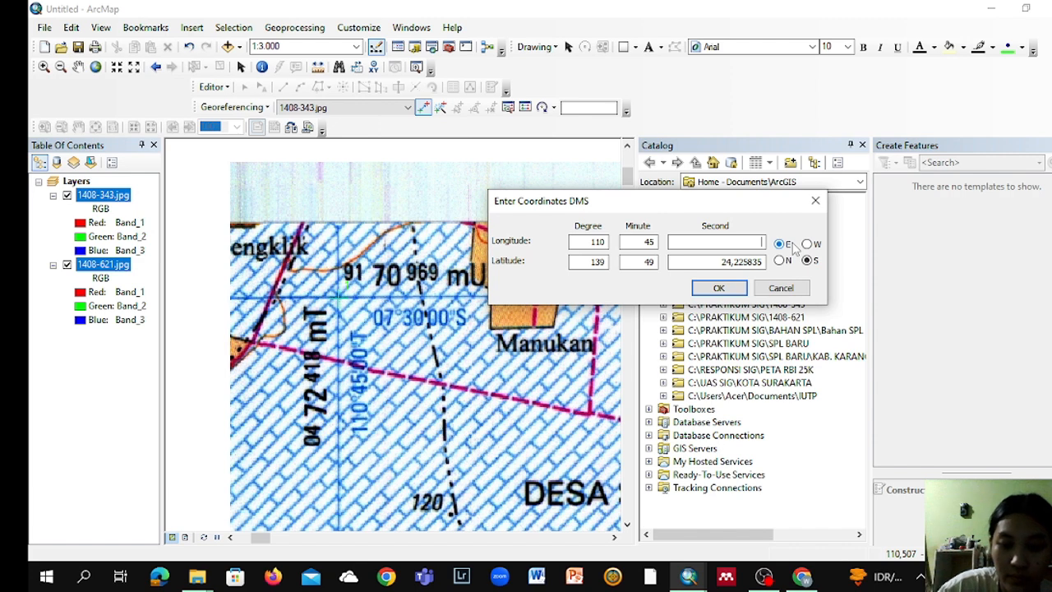
text(00)
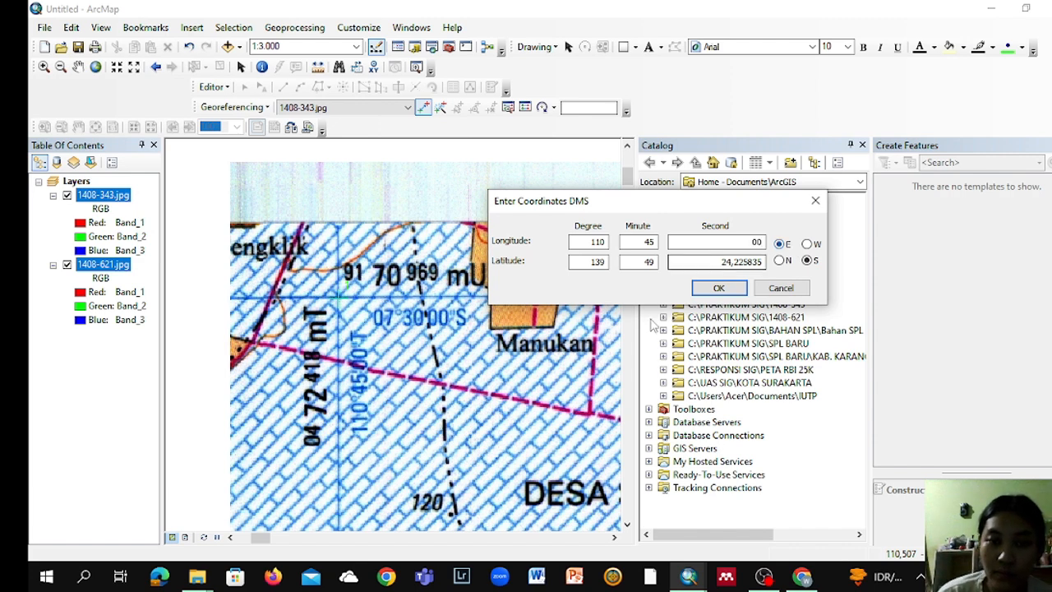
Step: Set the control point's latitude to 07 degrees, 30 minutes, 00 seconds and accept the coordinates
click(604, 262)
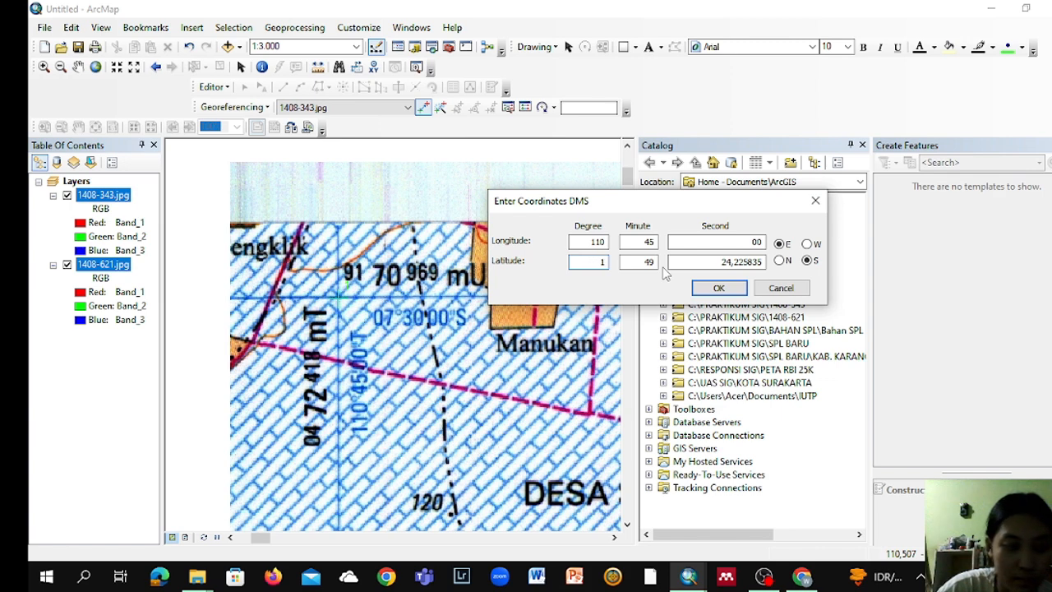
text(0)
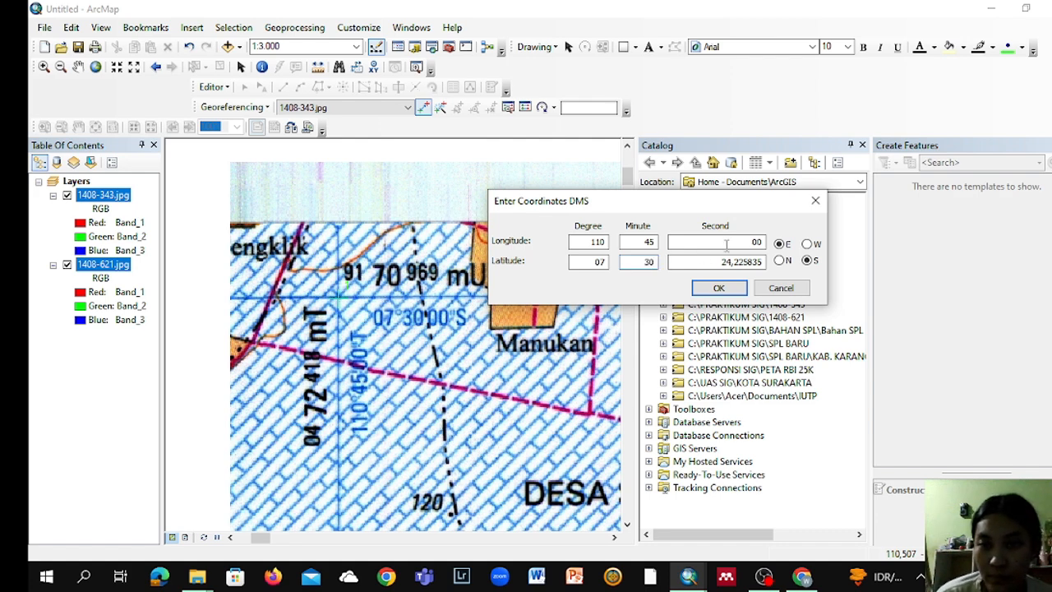
click(725, 261)
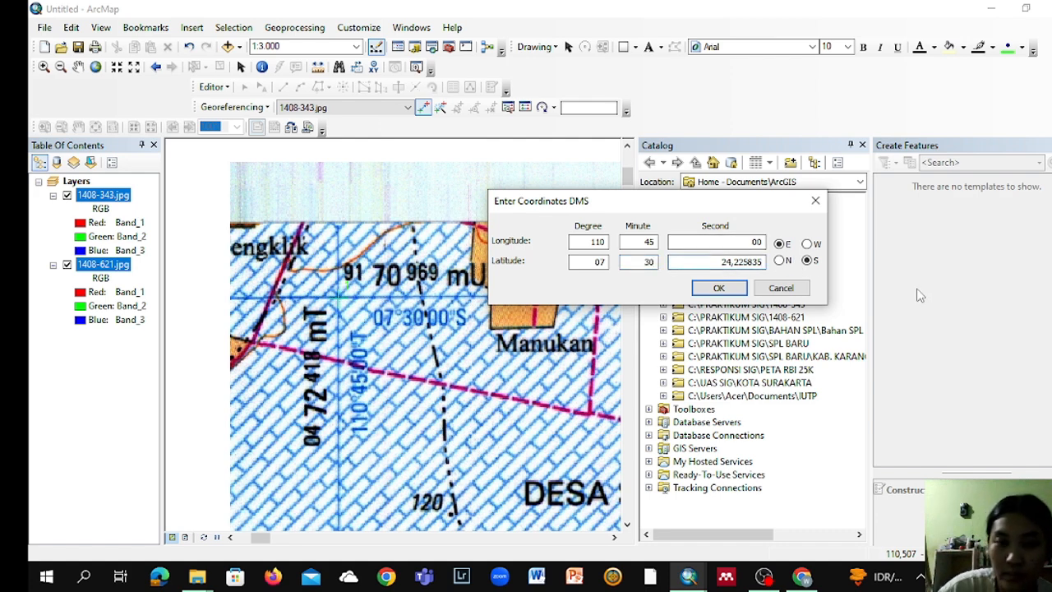
key(BackSpace)
key(BackSpace)
key(BackSpace)
key(BackSpace)
key(BackSpace)
key(BackSpace)
key(BackSpace)
key(BackSpace)
key(BackSpace)
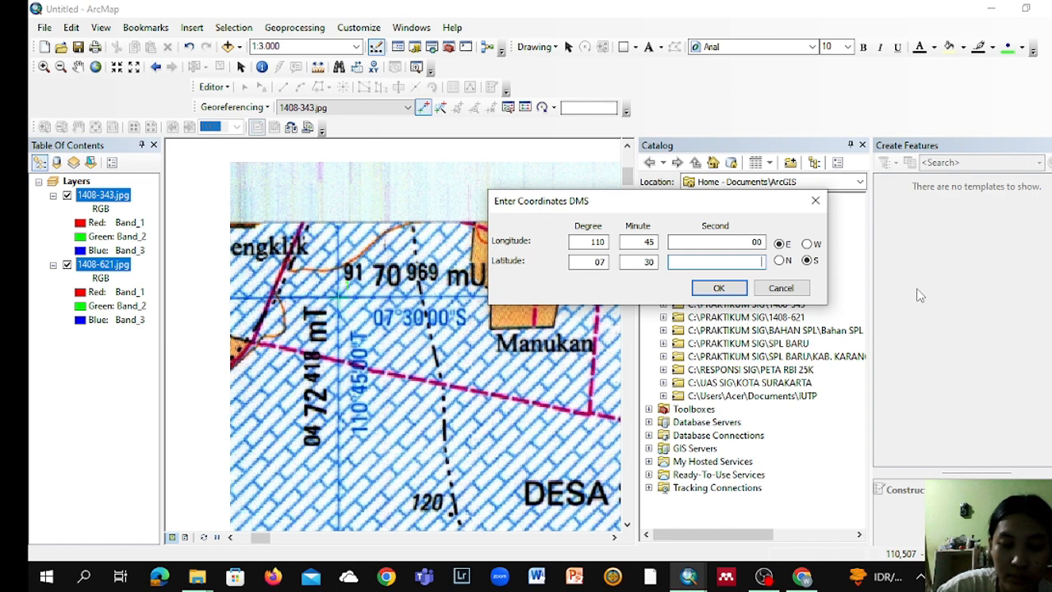
text(00)
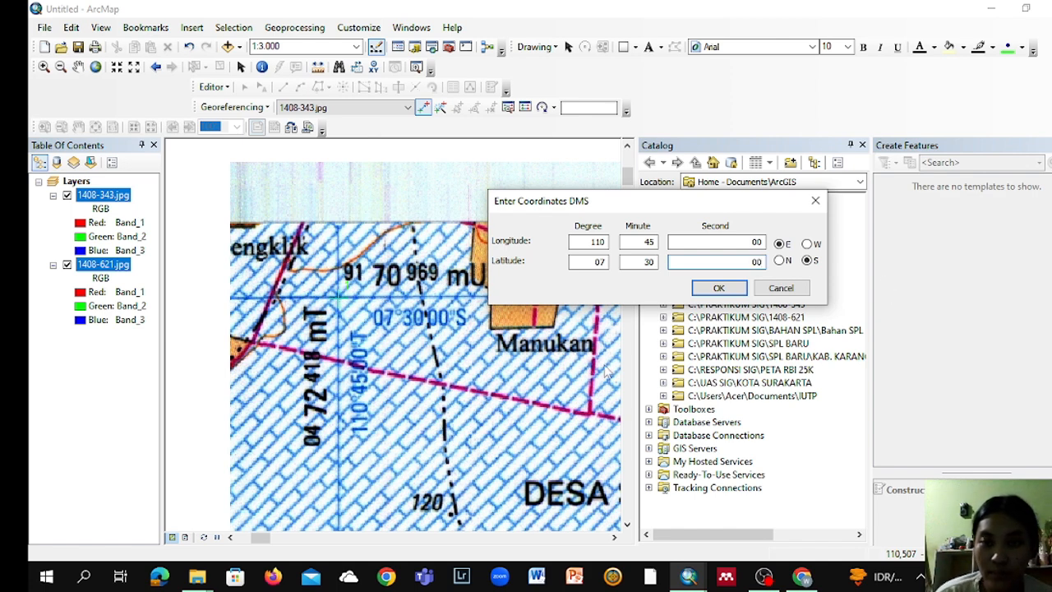
click(743, 293)
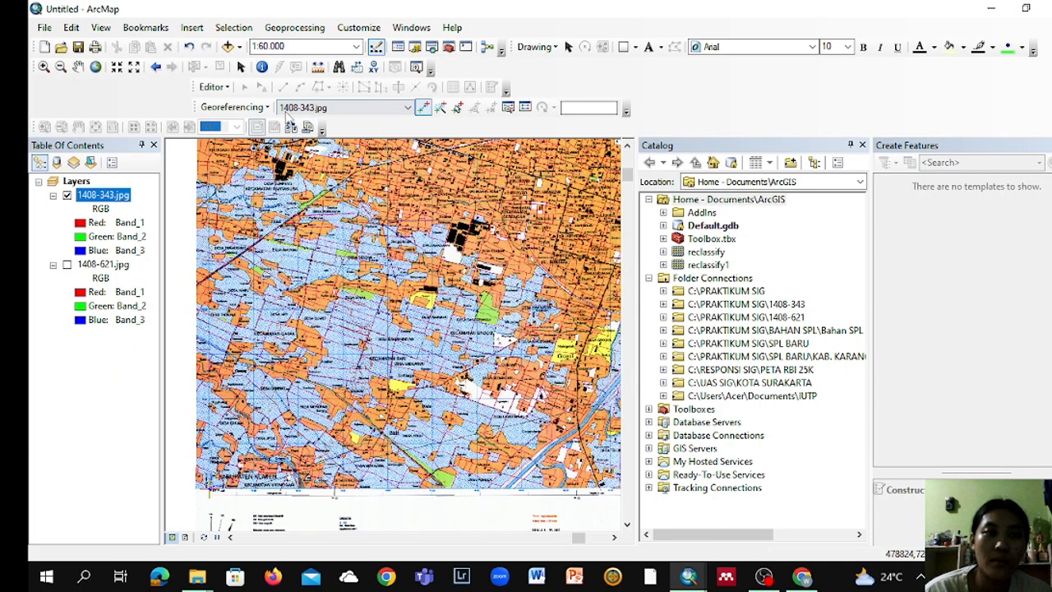
Step: Update the georeferencing of 1408-343.jpg to store its control points
click(232, 108)
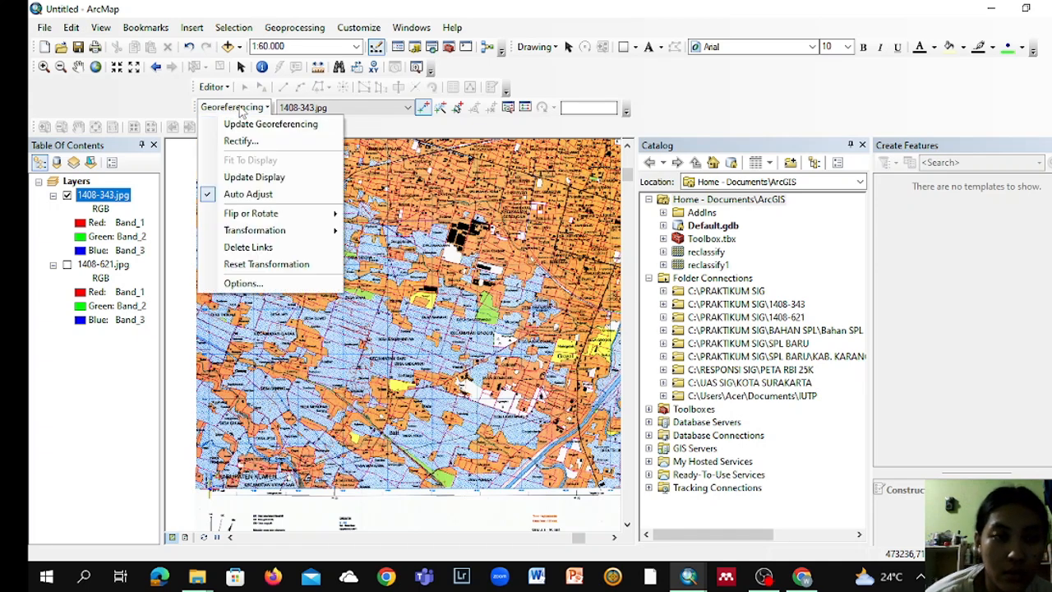
click(255, 125)
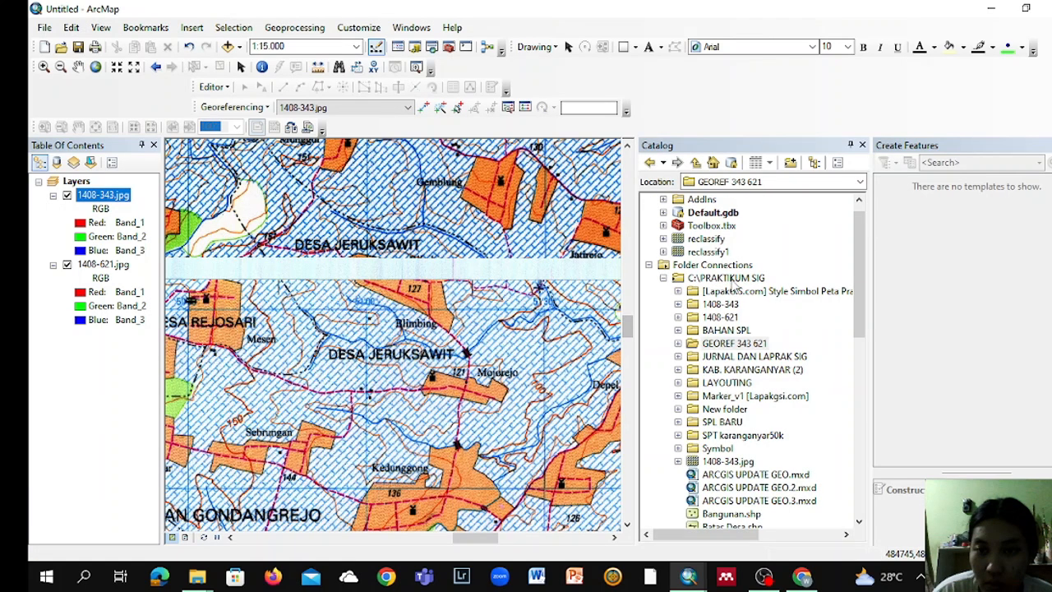
Step: Start creating a new shapefile in the C:\PRAKTIKUM SIG folder
click(727, 278)
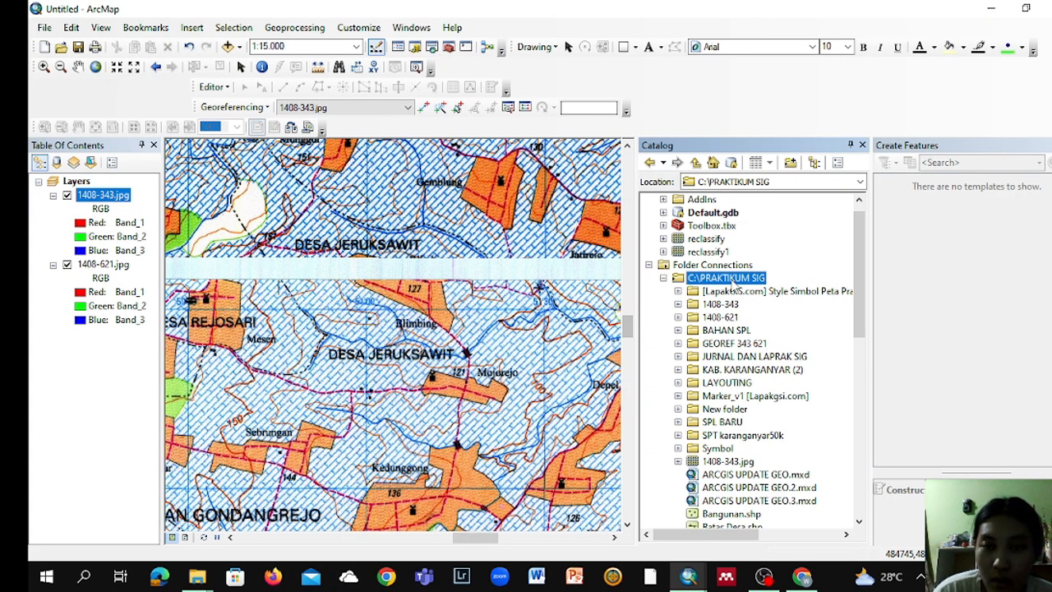
right_click(732, 281)
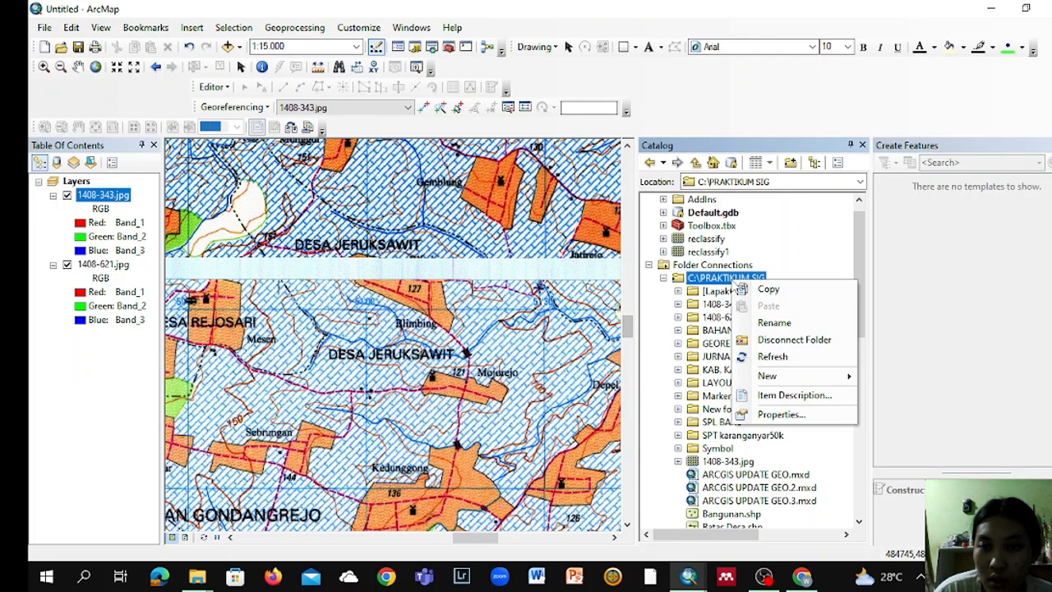
mouse_move(772, 377)
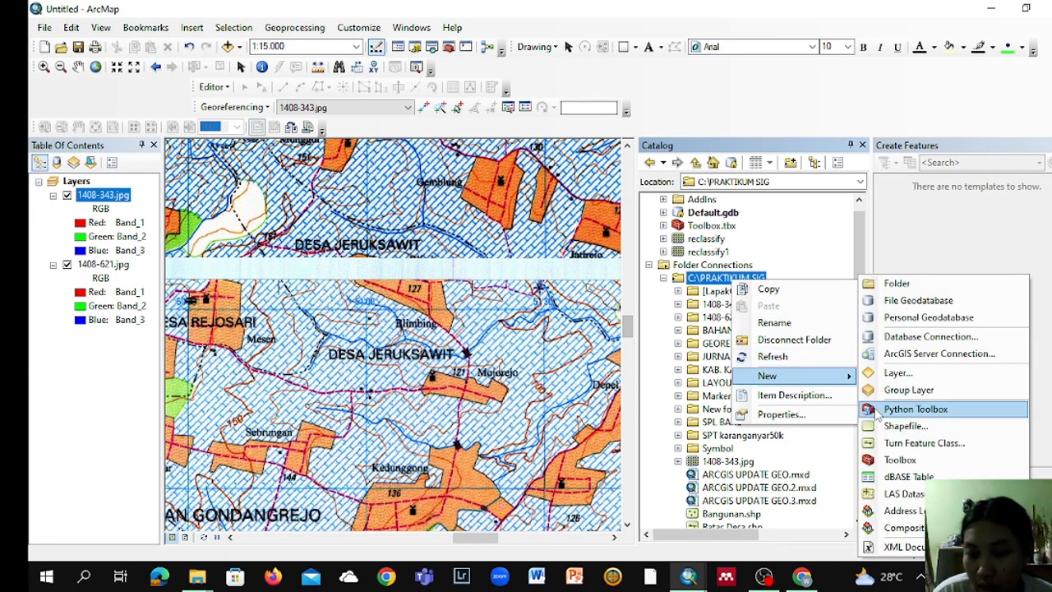
click(904, 425)
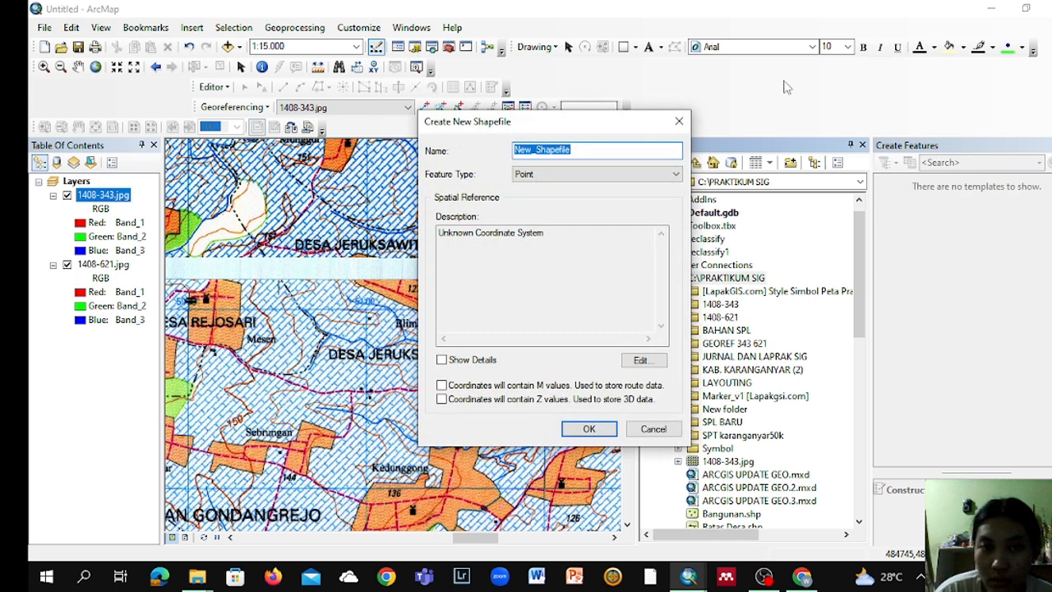
Step: Replace the default shapefile name with Batas Desa
click(653, 152)
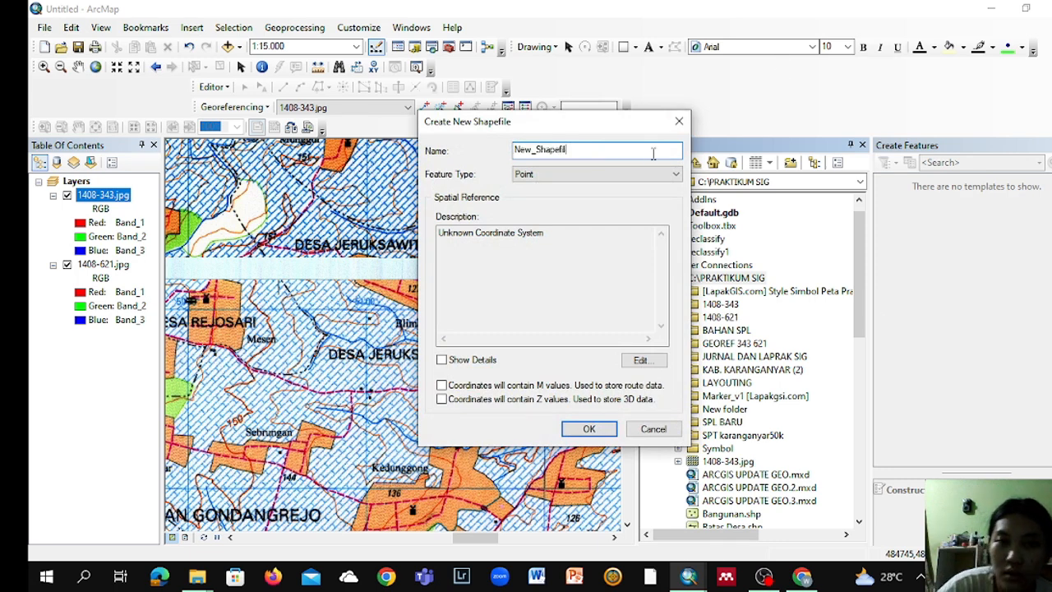
key(BackSpace)
key(BackSpace)
key(BackSpace)
key(BackSpace)
key(BackSpace)
key(BackSpace)
key(BackSpace)
key(BackSpace)
key(BackSpace)
key(BackSpace)
key(BackSpace)
key(BackSpace)
key(Caps_Lock)
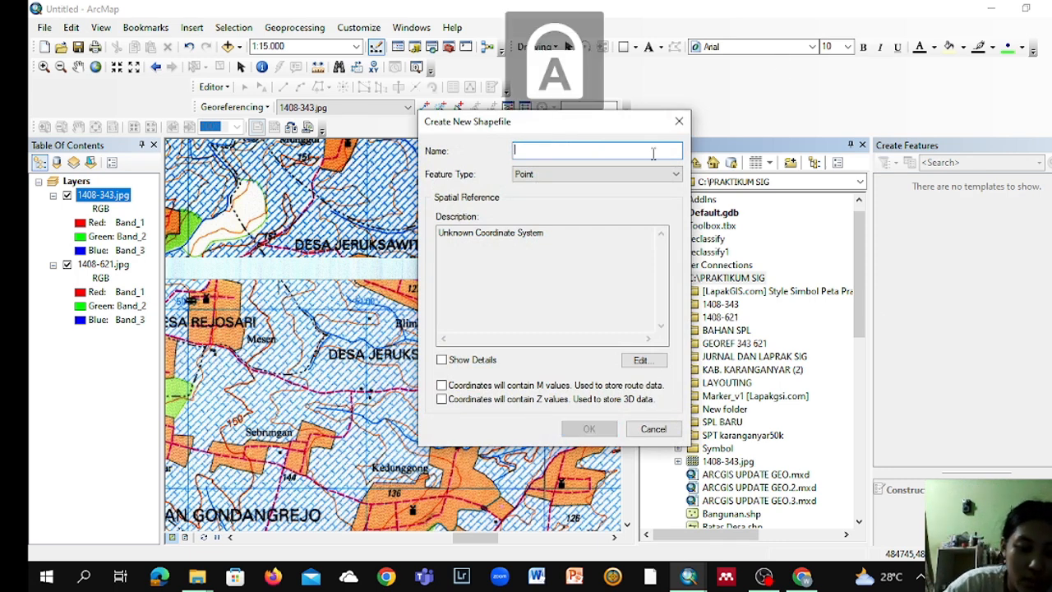
text(B)
key(Caps_Lock)
text(al)
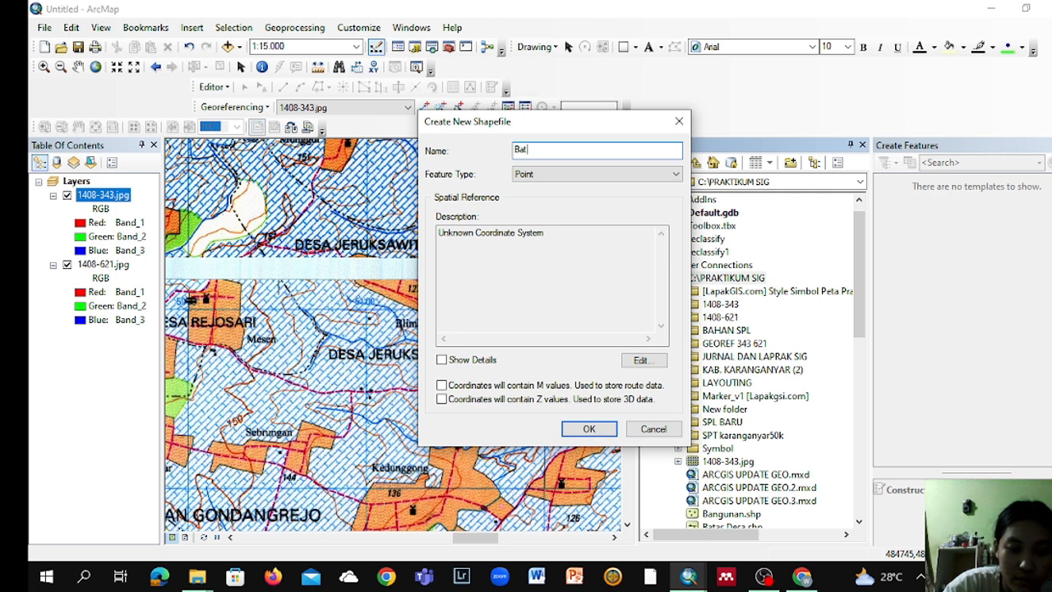
text(as)
key(Caps_Lock)
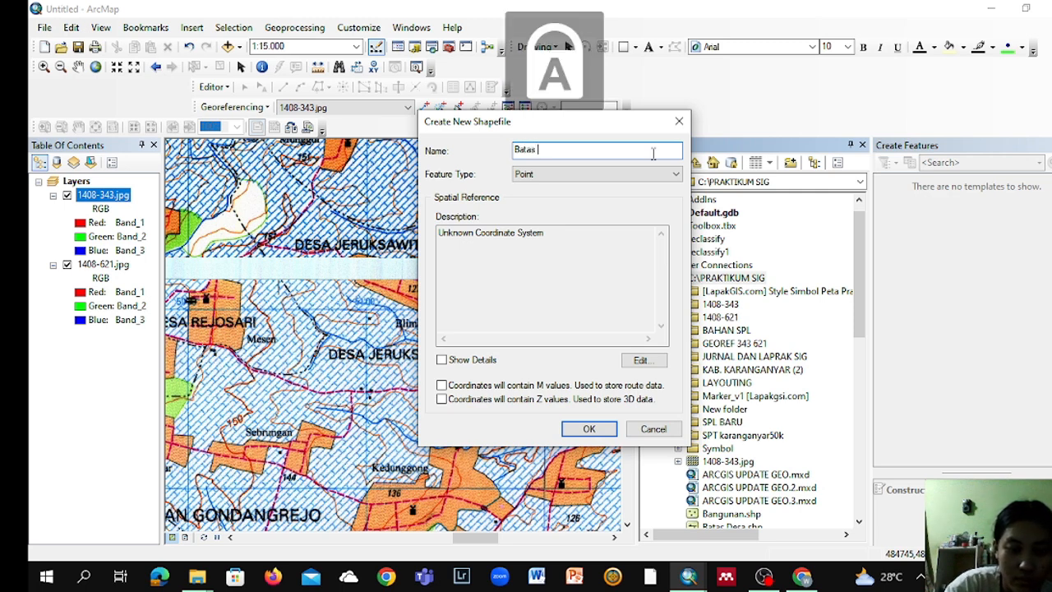
text(D)
key(Caps_Lock)
text(esa)
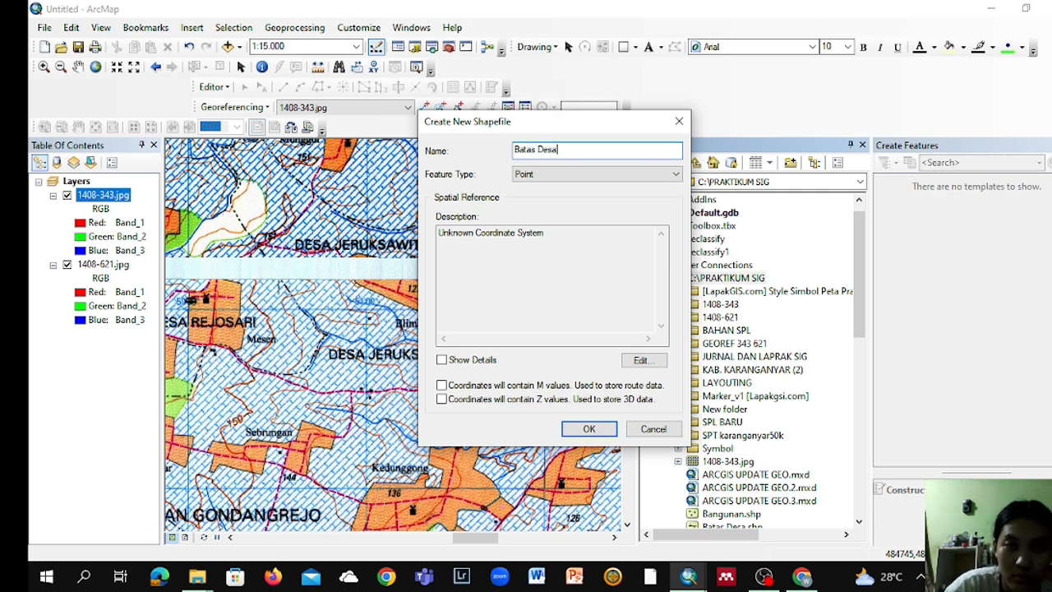
Step: Set the feature type of the new shapefile to Polyline
click(655, 177)
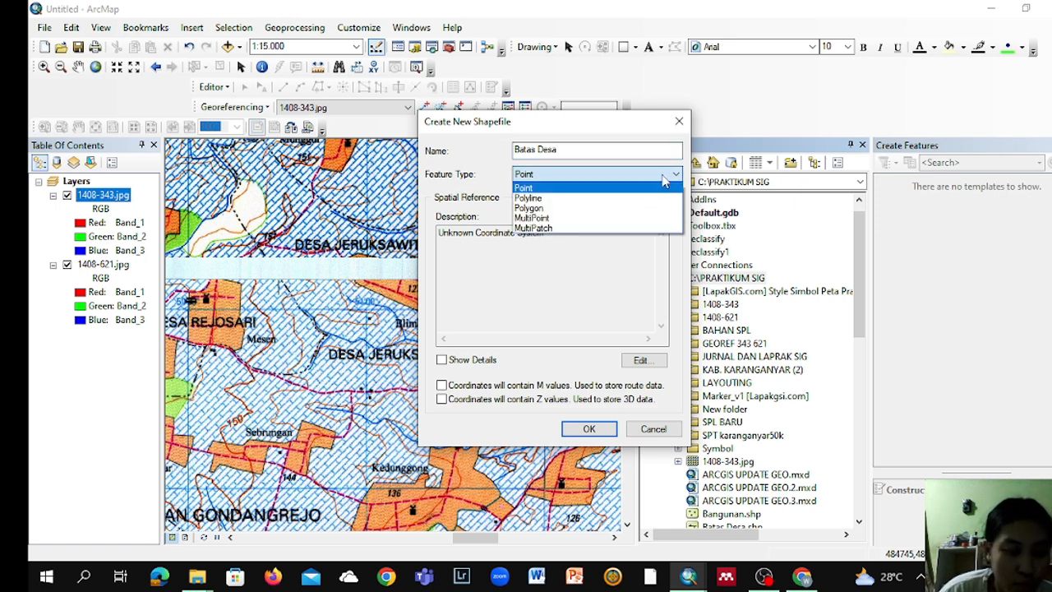
click(658, 199)
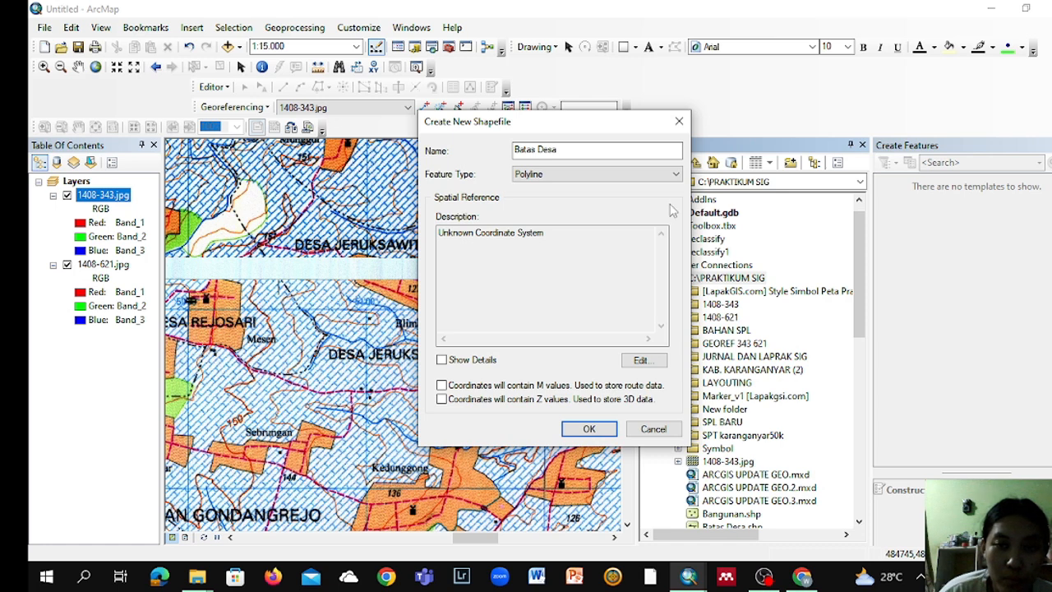
click(675, 174)
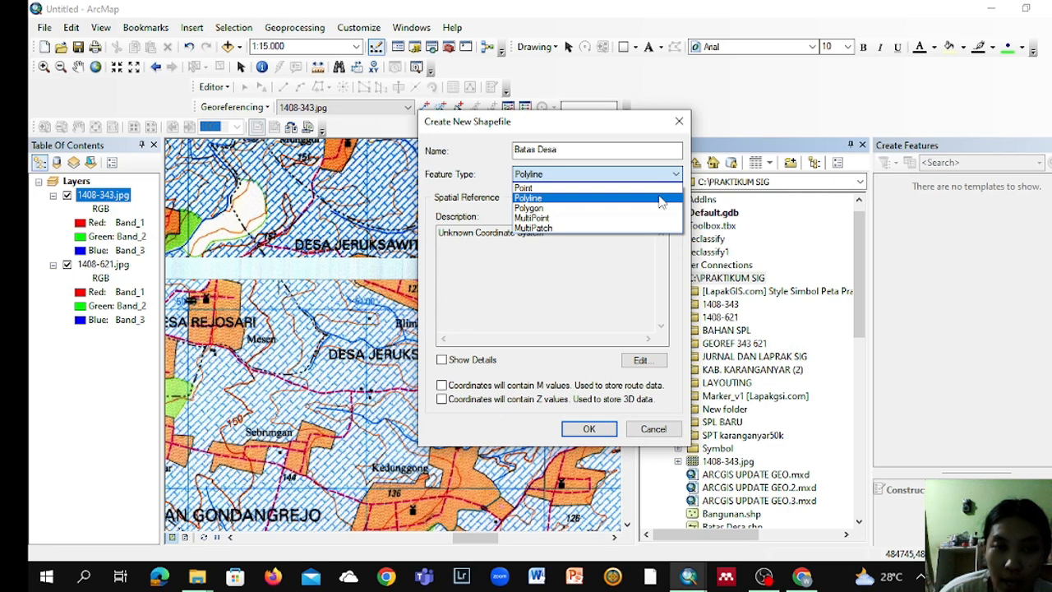
click(483, 180)
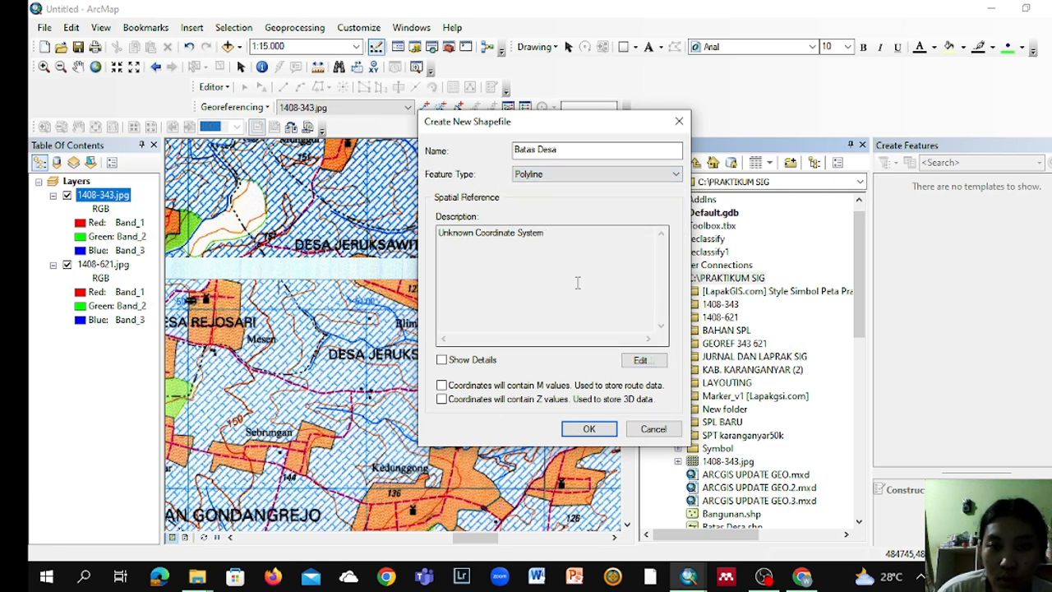
Step: Assign the projected coordinate system WGS_1984_UTM_Zone_49S, extend the shapefile's name to Batas Desa res and create it
click(640, 363)
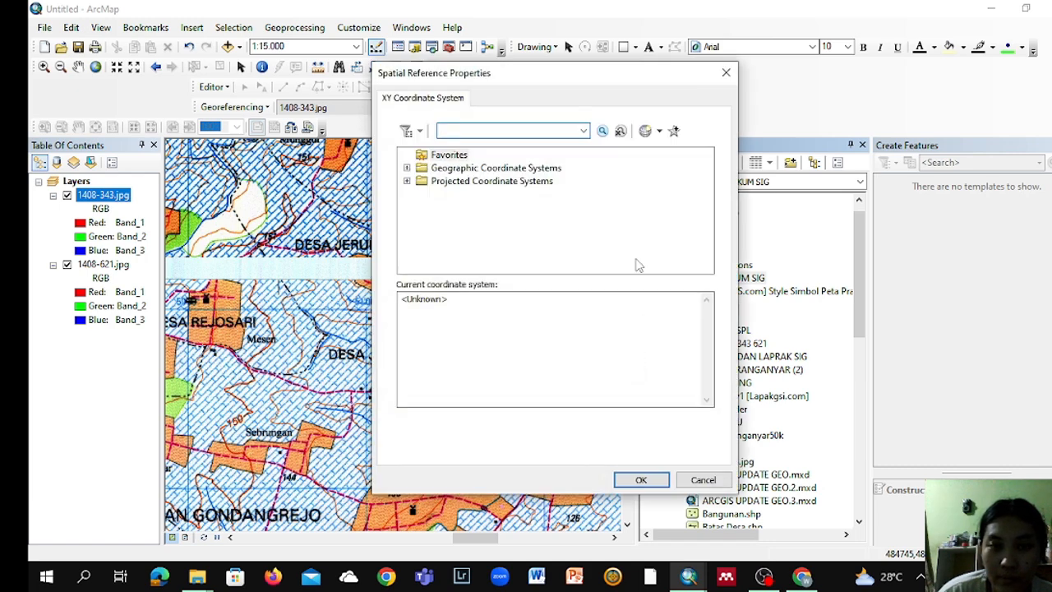
click(407, 181)
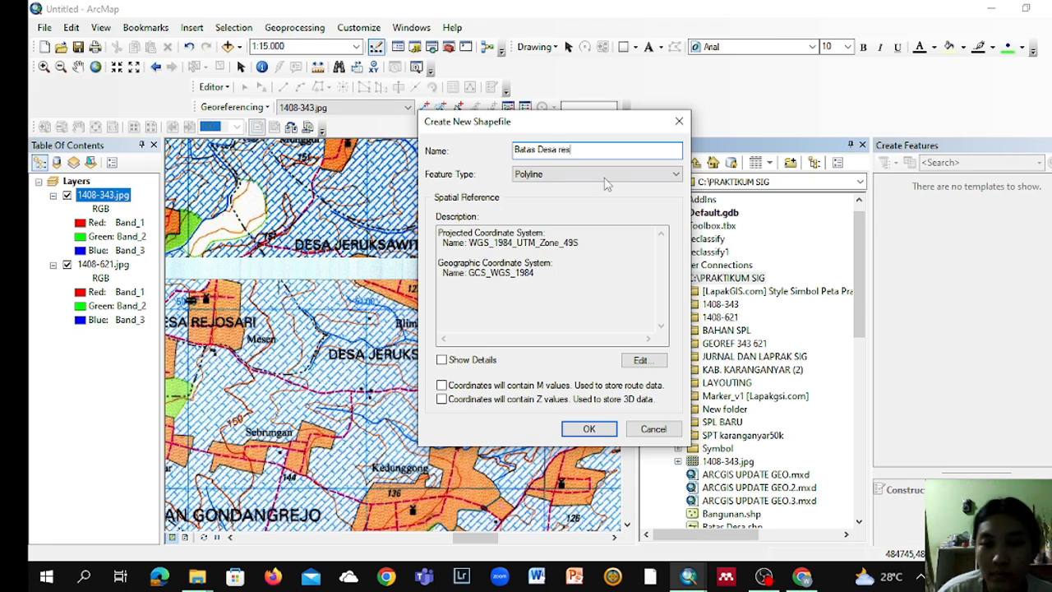
click(593, 428)
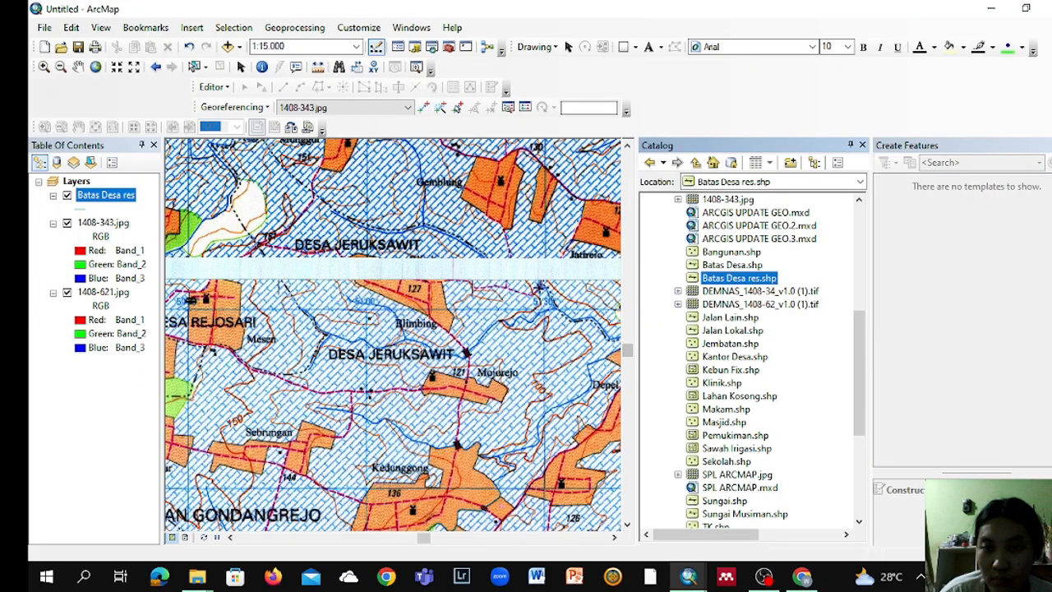
Step: Start an edit session and choose the Batas Desa res template with the Line construction tool
click(227, 87)
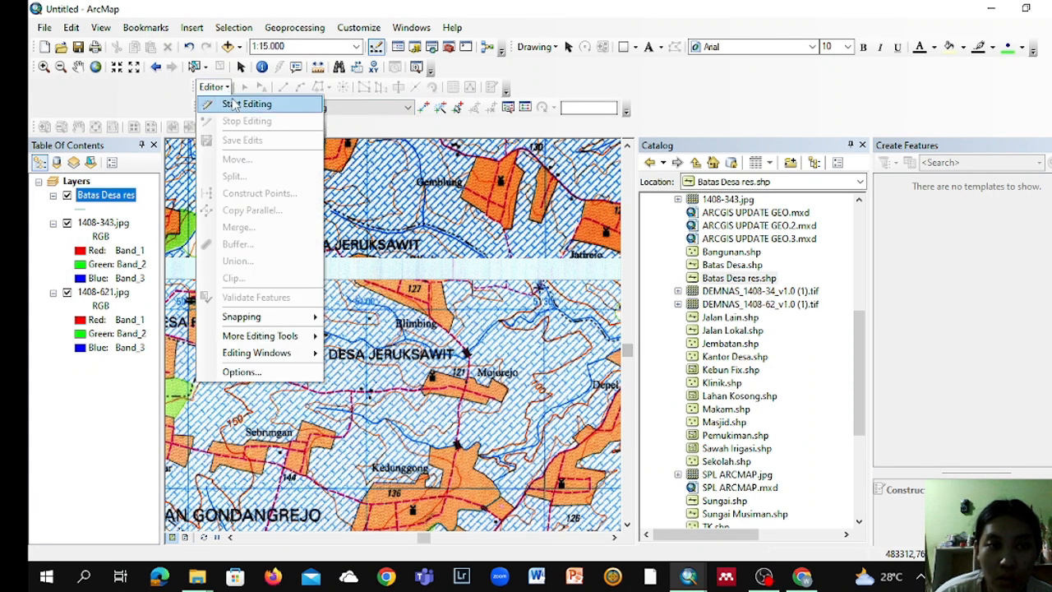
click(238, 104)
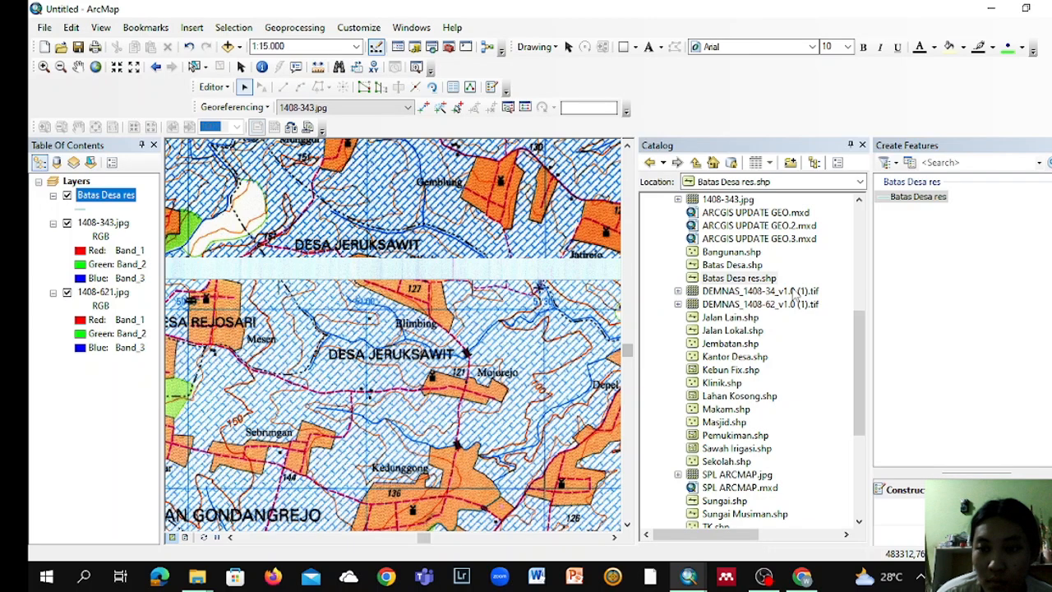
click(906, 204)
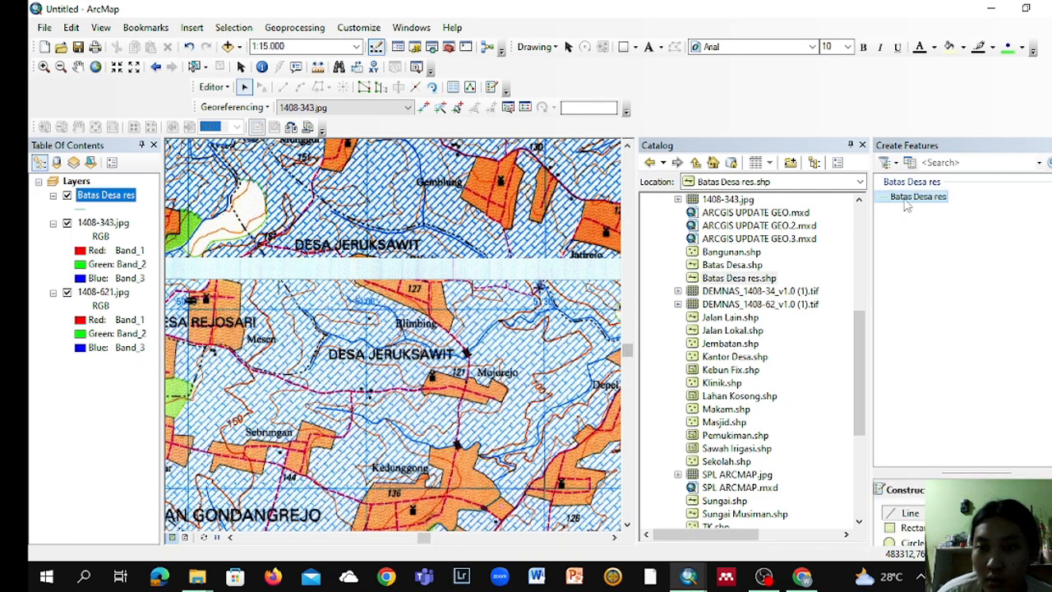
click(908, 513)
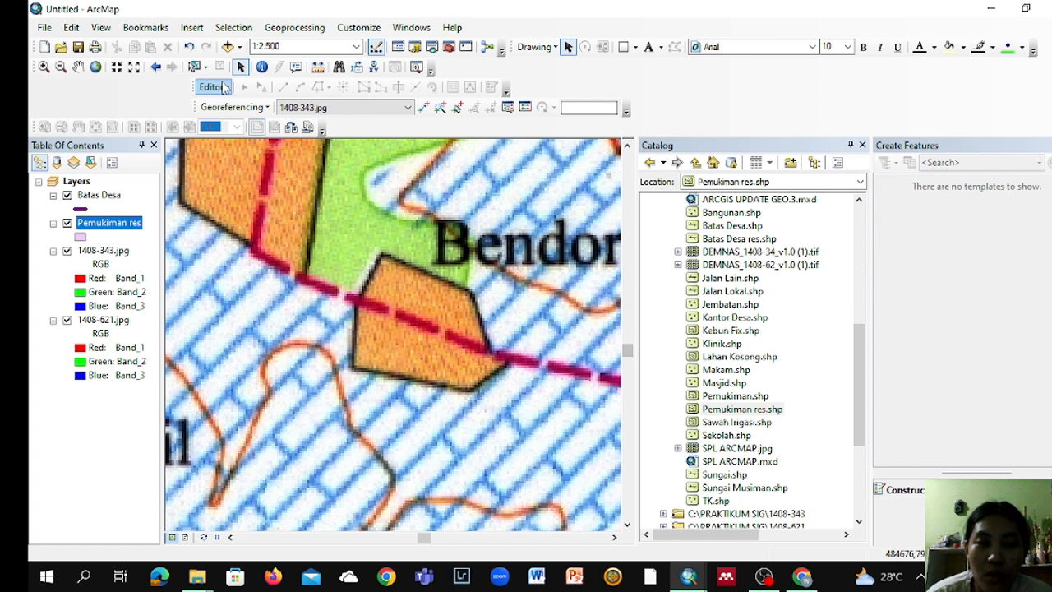
Step: Start an edit session on the Pemukiman res layer and choose its template for drawing polygons
click(225, 88)
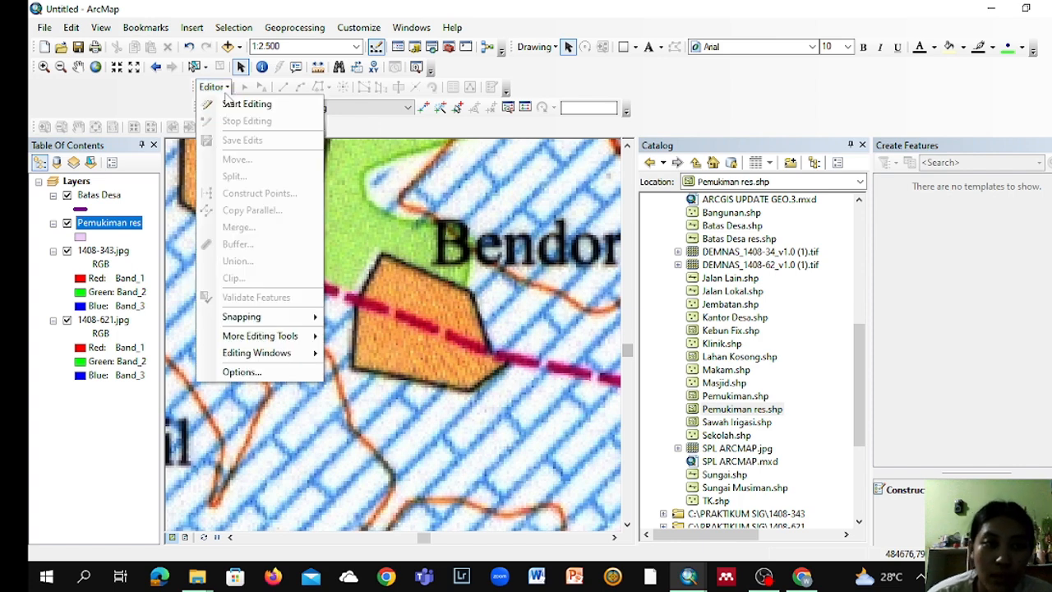
click(230, 103)
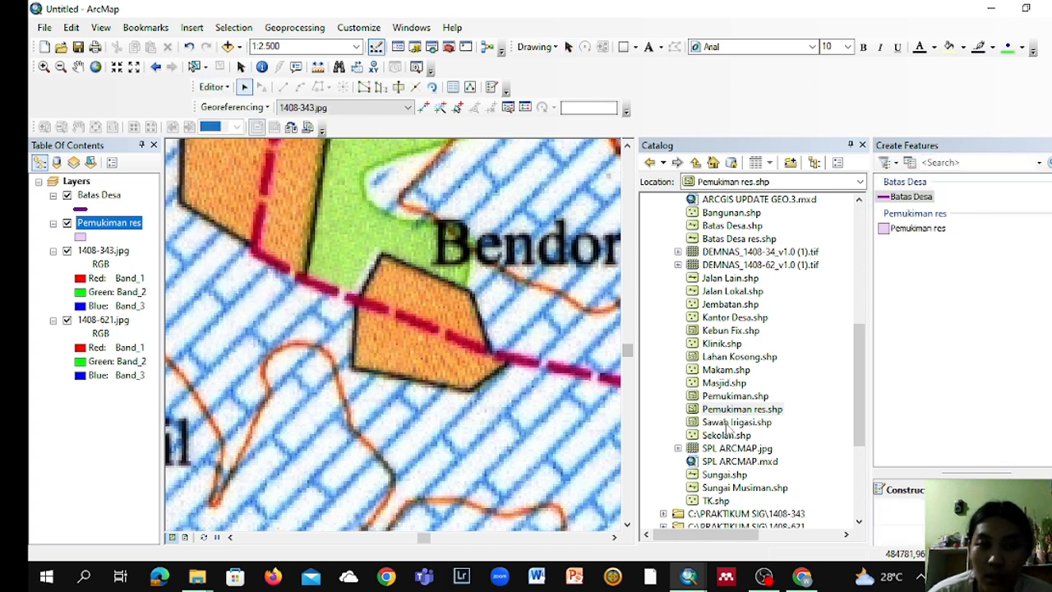
click(941, 230)
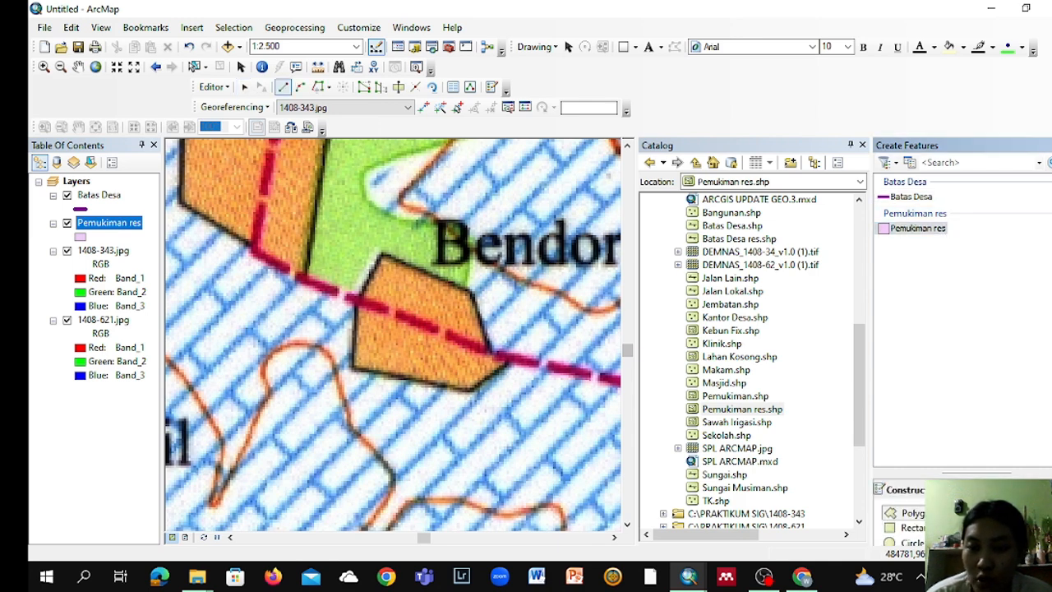
Step: Digitize the small orange settlement block southwest of the Bendor label as a closed Pemukiman res polygon, perimeter about 399 m
click(353, 366)
click(353, 314)
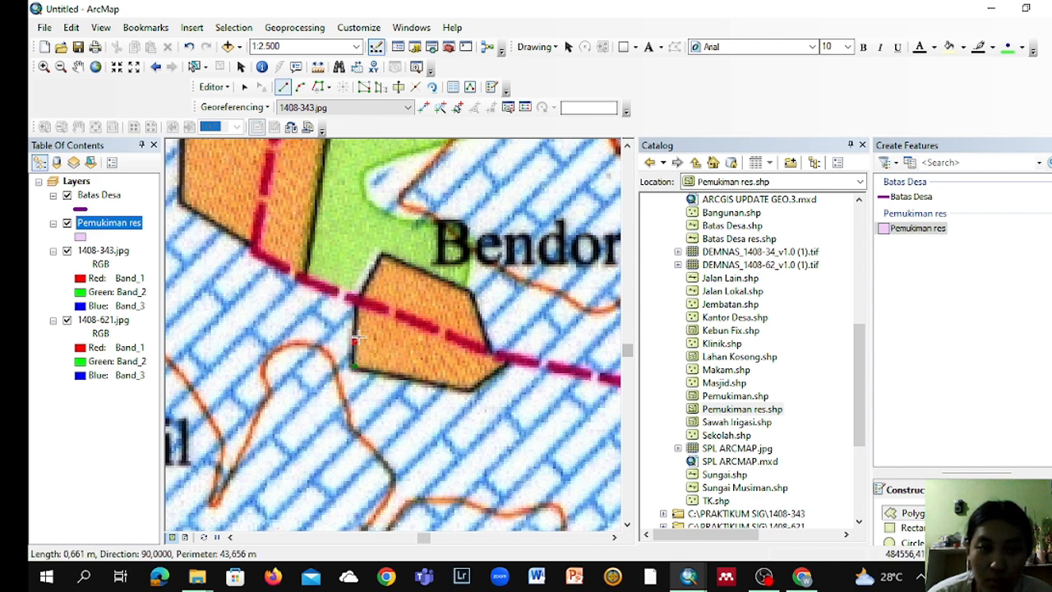
click(365, 294)
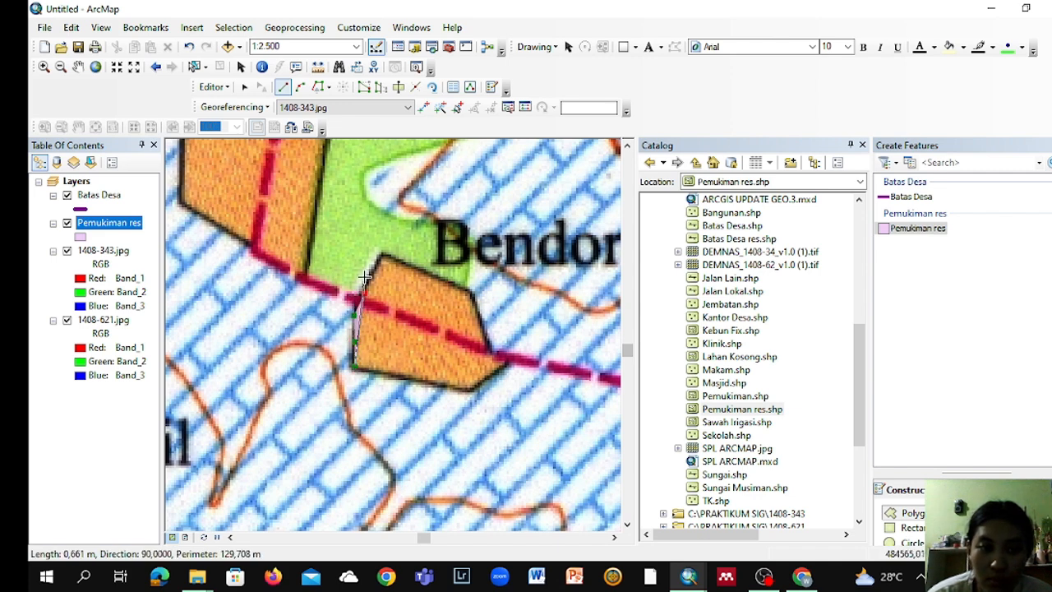
click(377, 262)
click(383, 253)
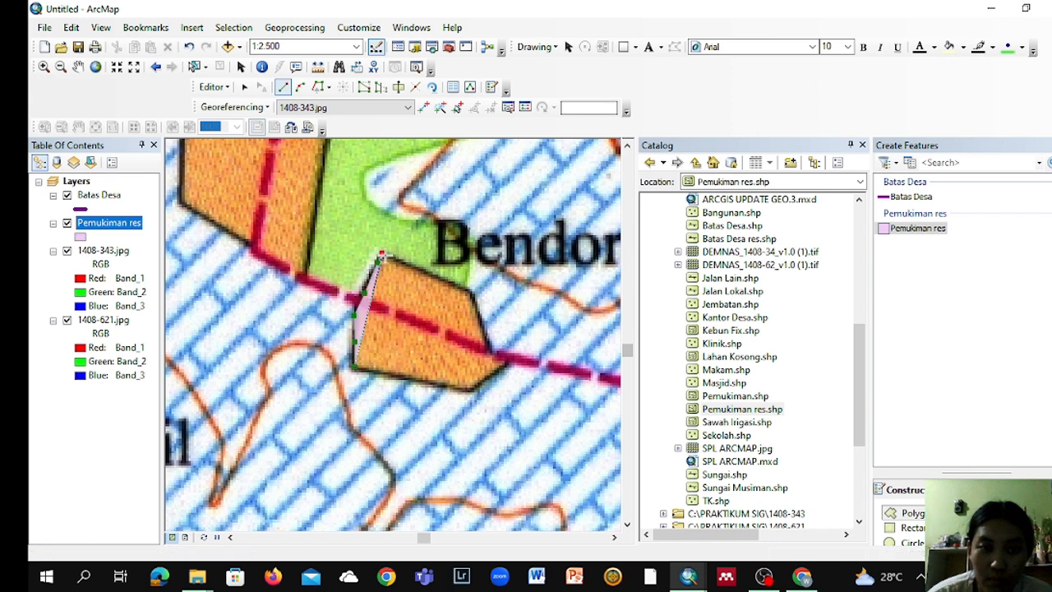
click(409, 266)
click(431, 277)
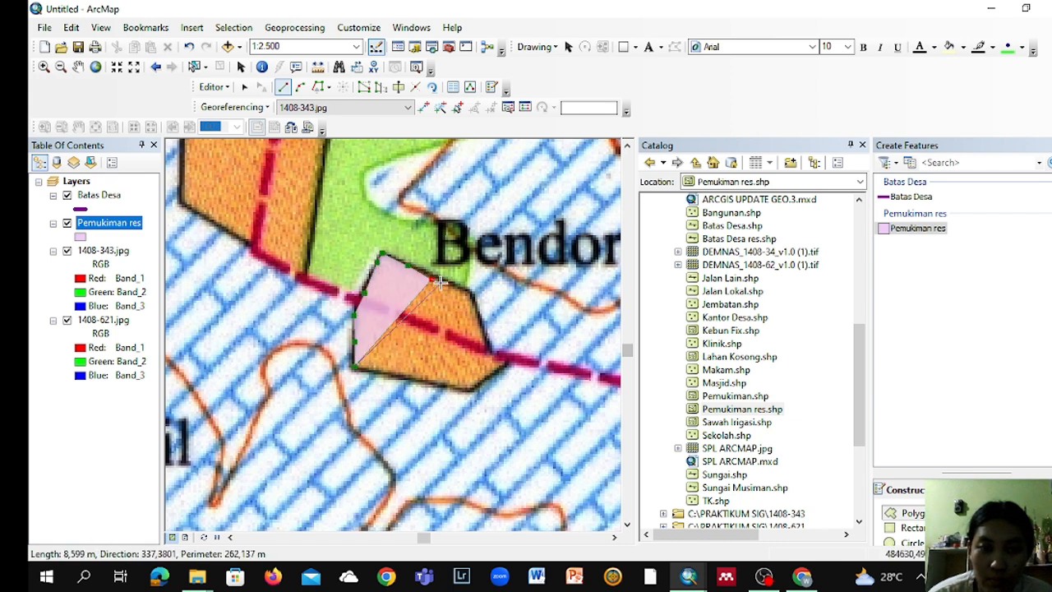
click(447, 282)
click(469, 294)
click(483, 313)
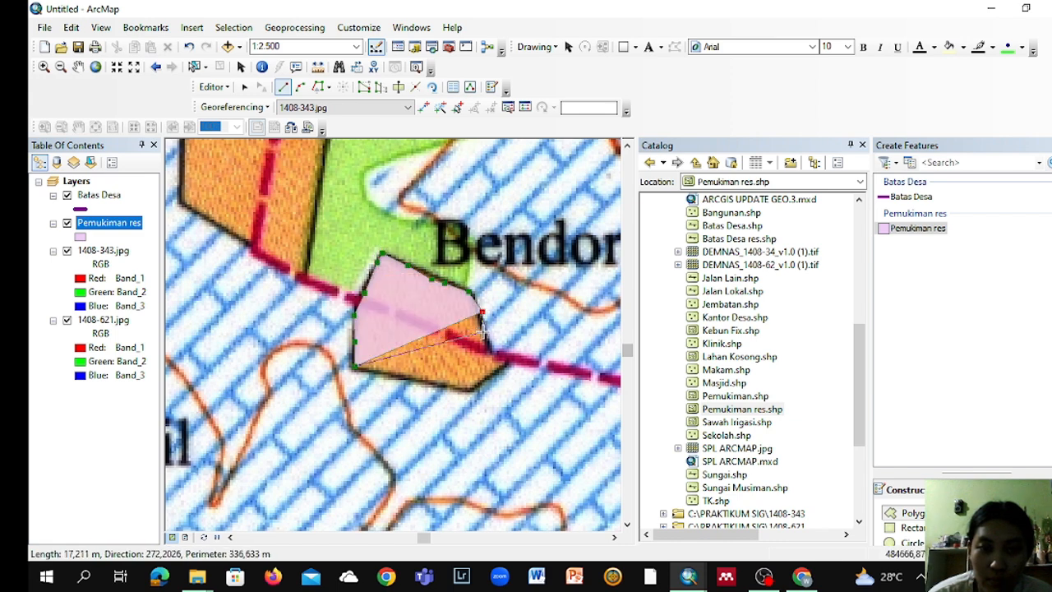
click(484, 332)
click(496, 350)
click(503, 362)
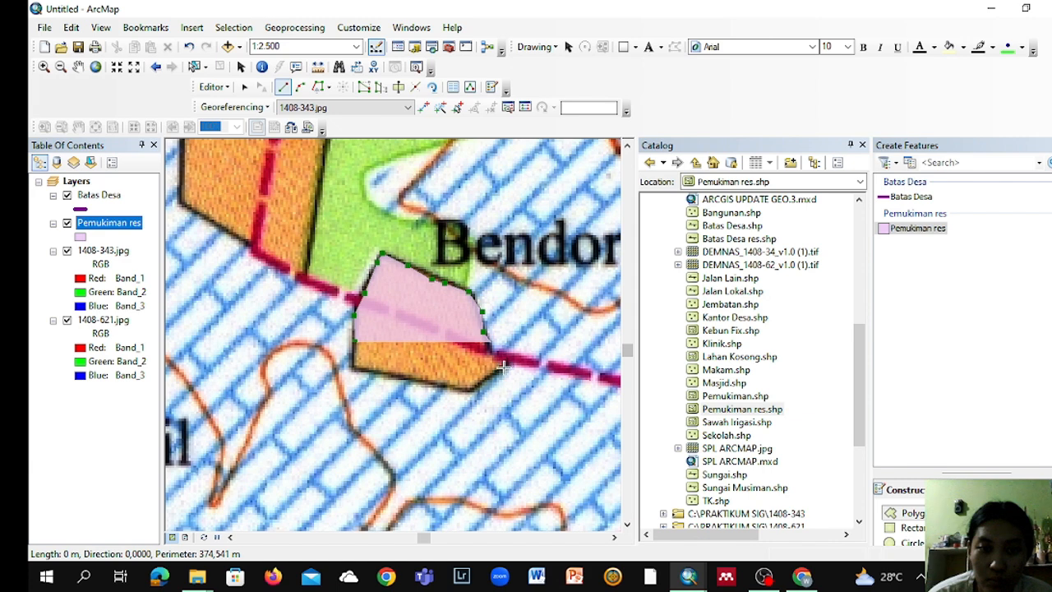
click(476, 386)
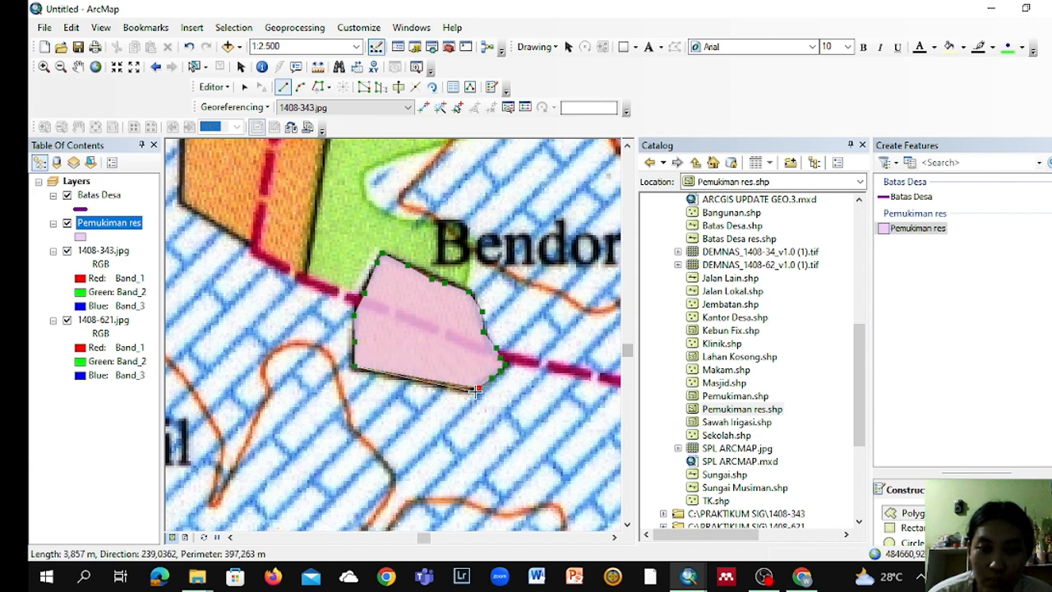
click(474, 393)
click(454, 392)
click(437, 385)
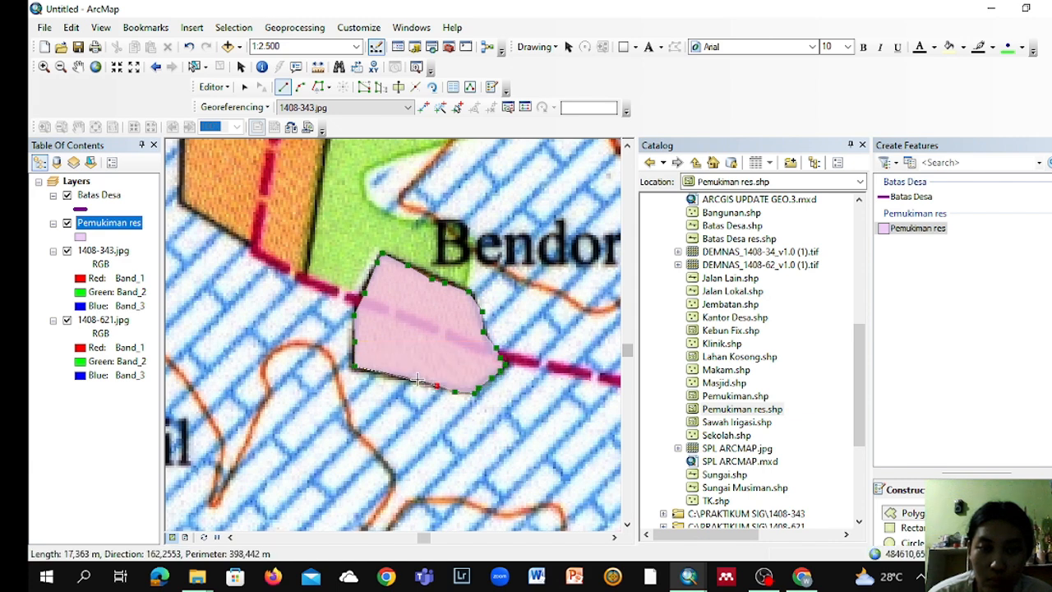
click(417, 379)
click(407, 378)
click(381, 371)
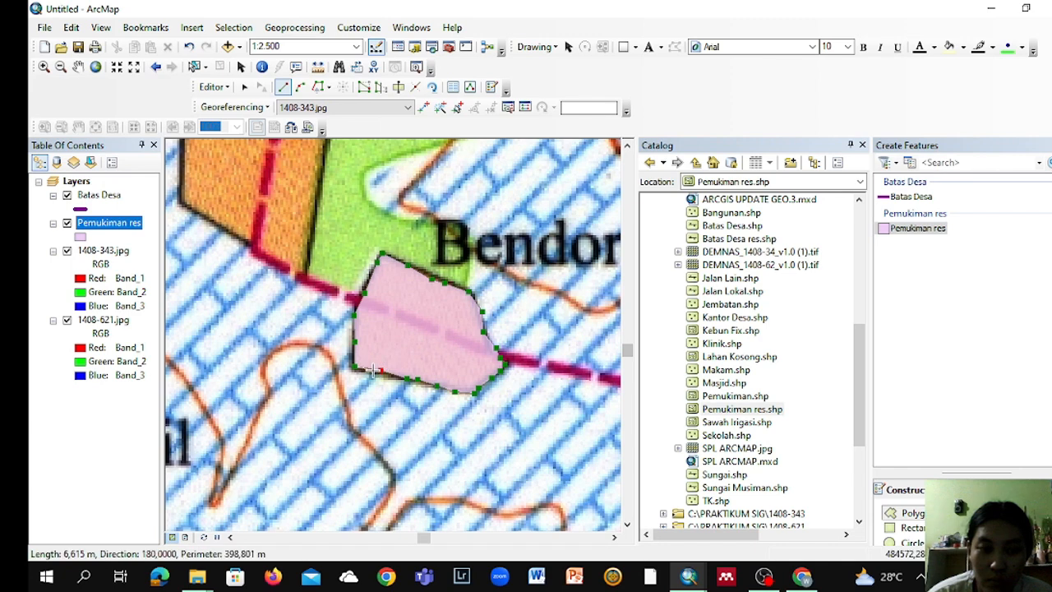
click(365, 370)
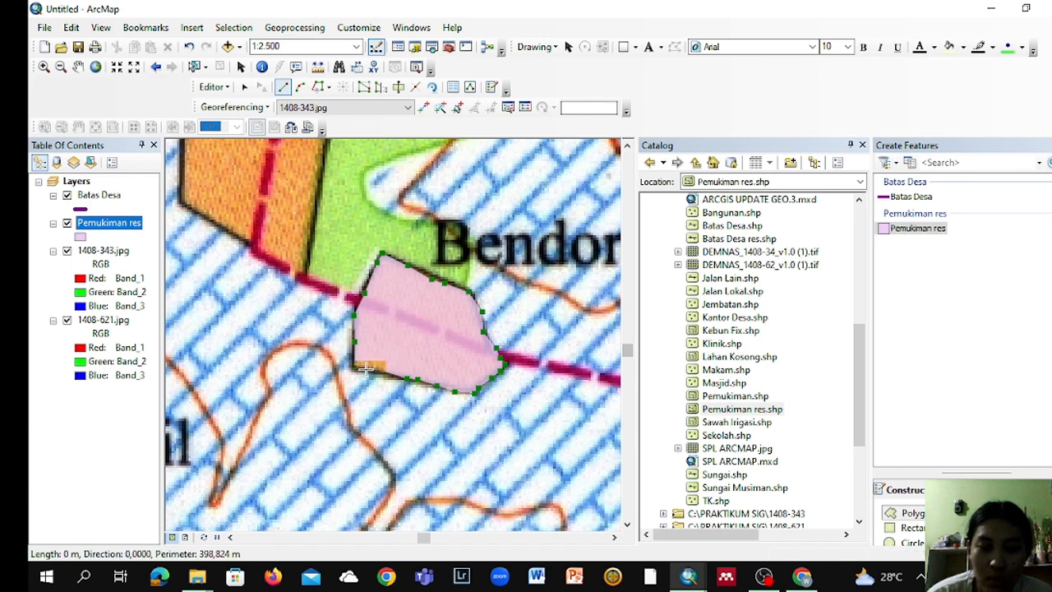
double_click(362, 369)
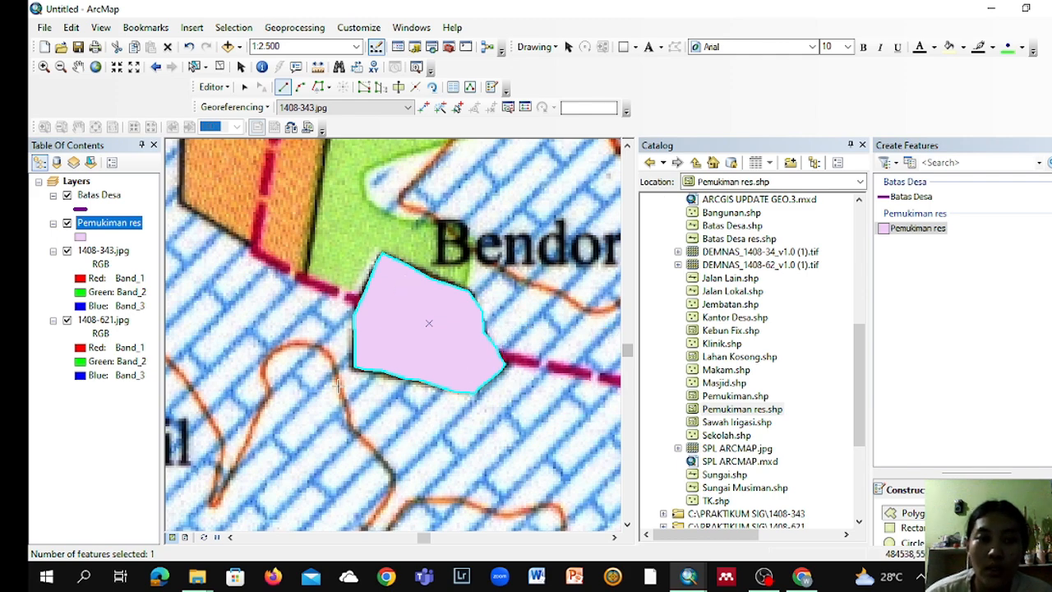
scroll(304, 388, down, 2)
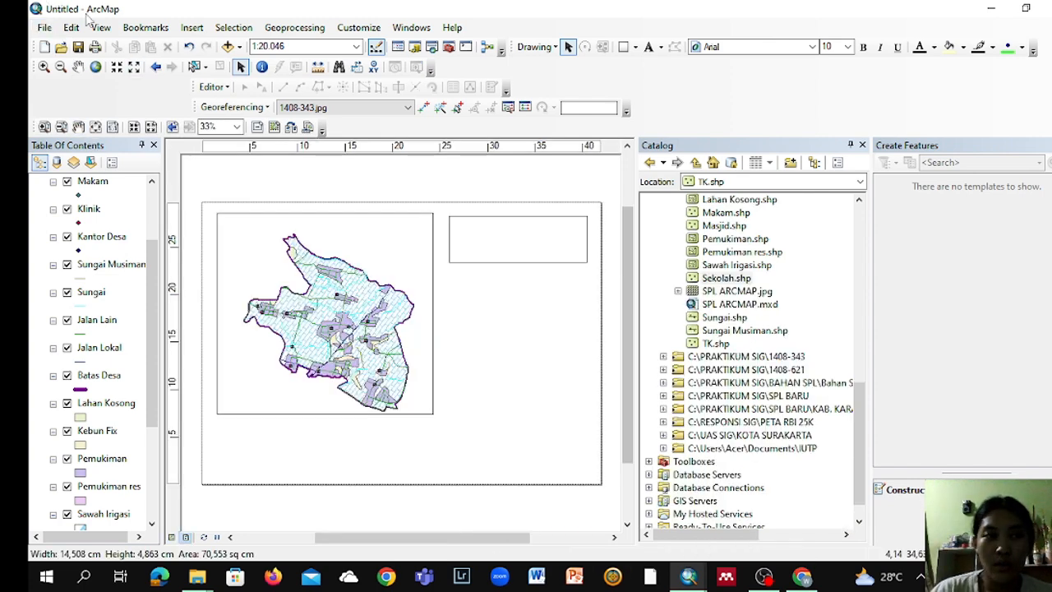
Step: Set up the layout page for A3 paper, using the printer paper settings in landscape orientation
click(45, 27)
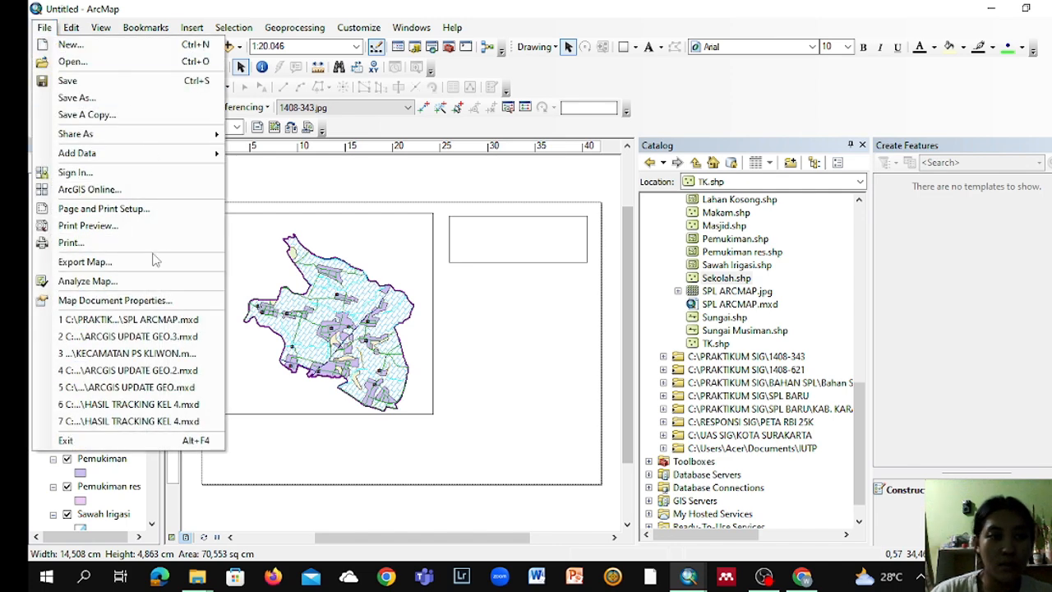
click(132, 210)
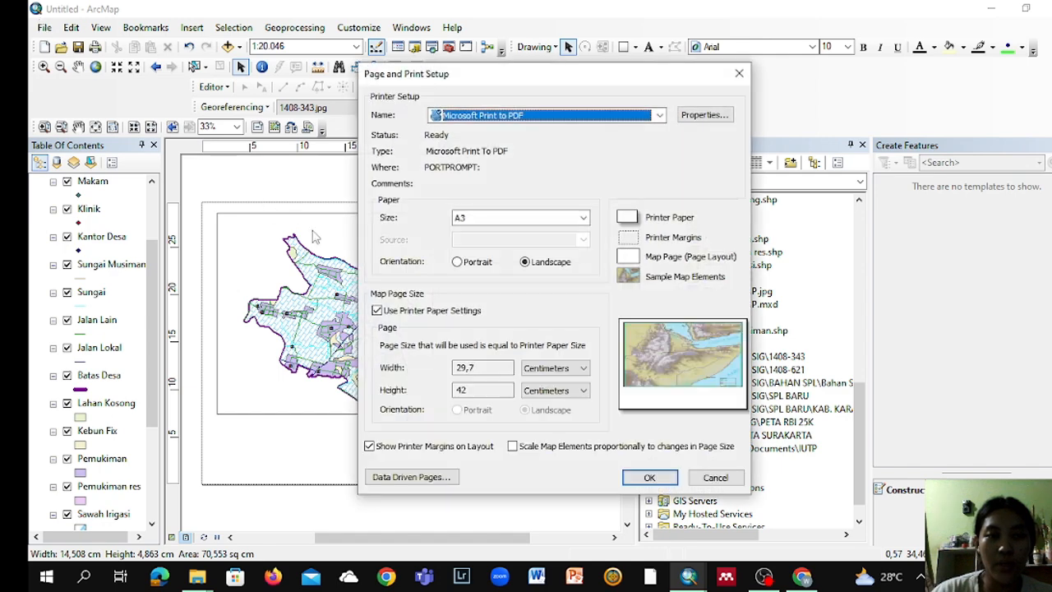
click(529, 217)
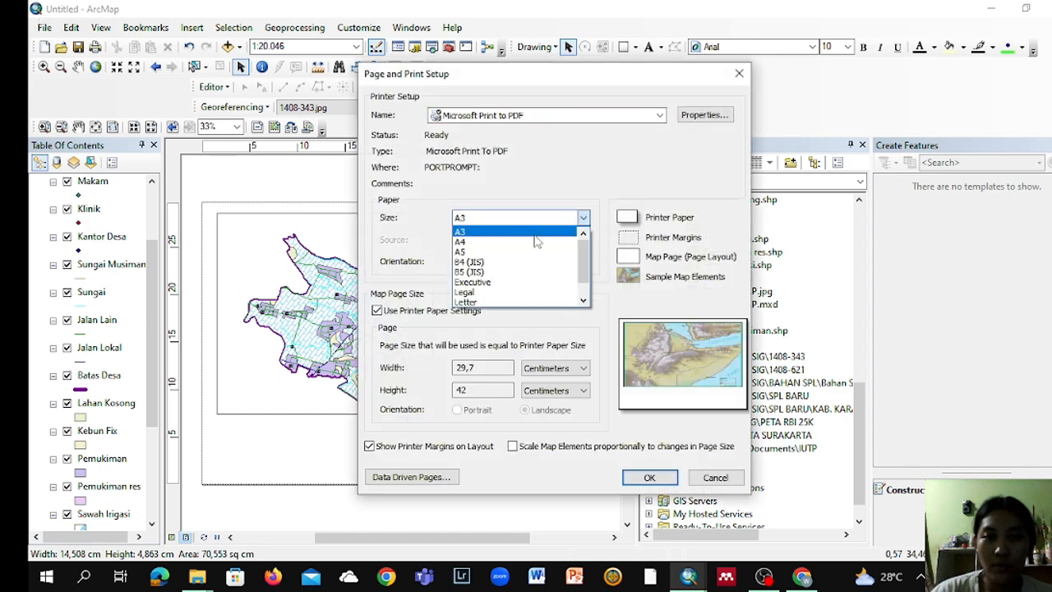
click(536, 232)
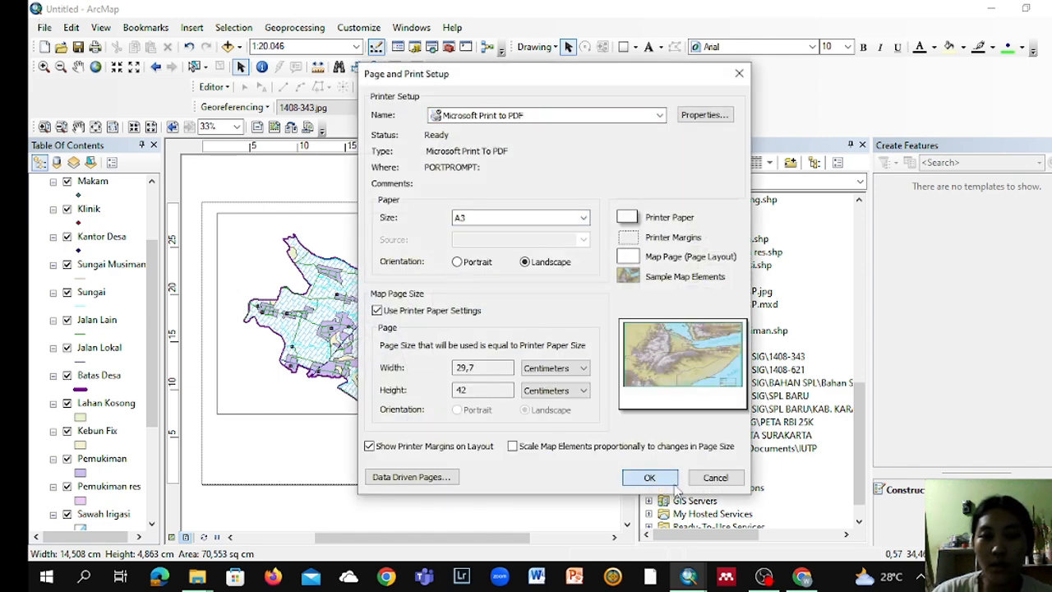
click(649, 478)
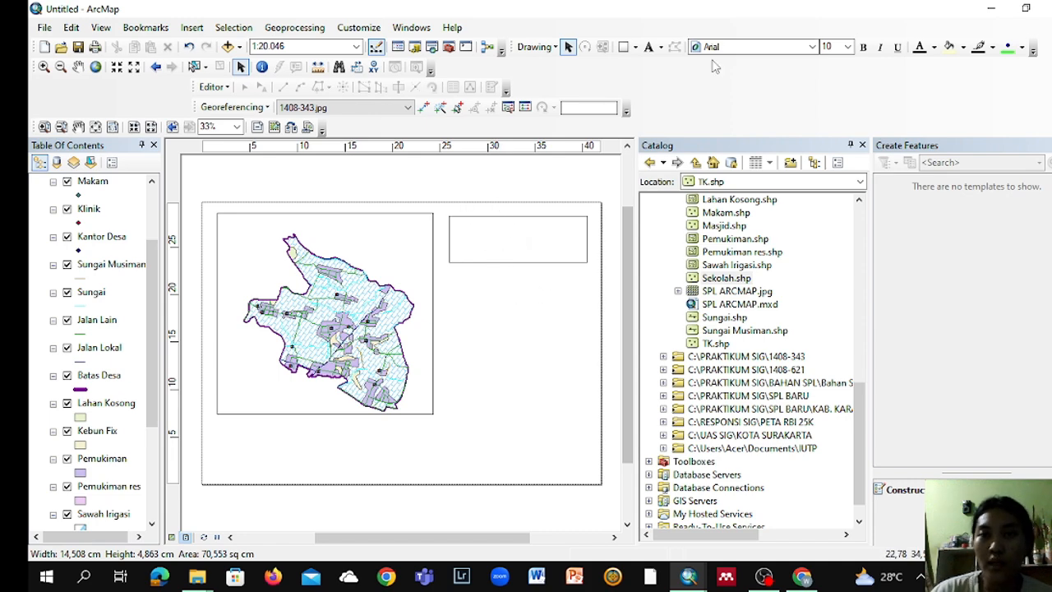
Step: Draw an unfilled rectangle about 13.5 by 5.3 cm beneath the existing box beside the map frame
click(625, 48)
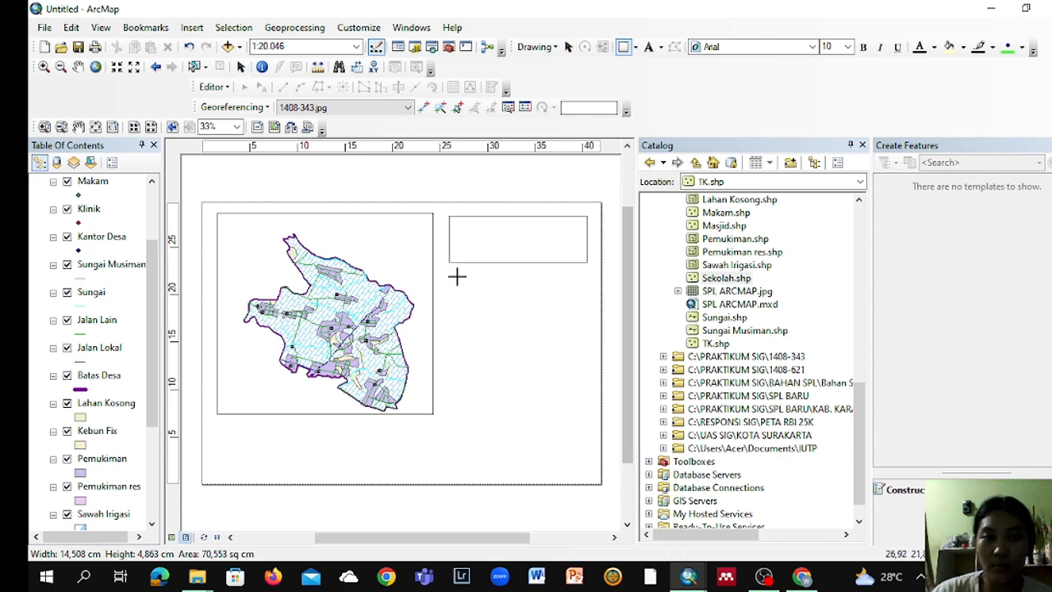
drag(457, 277, 586, 329)
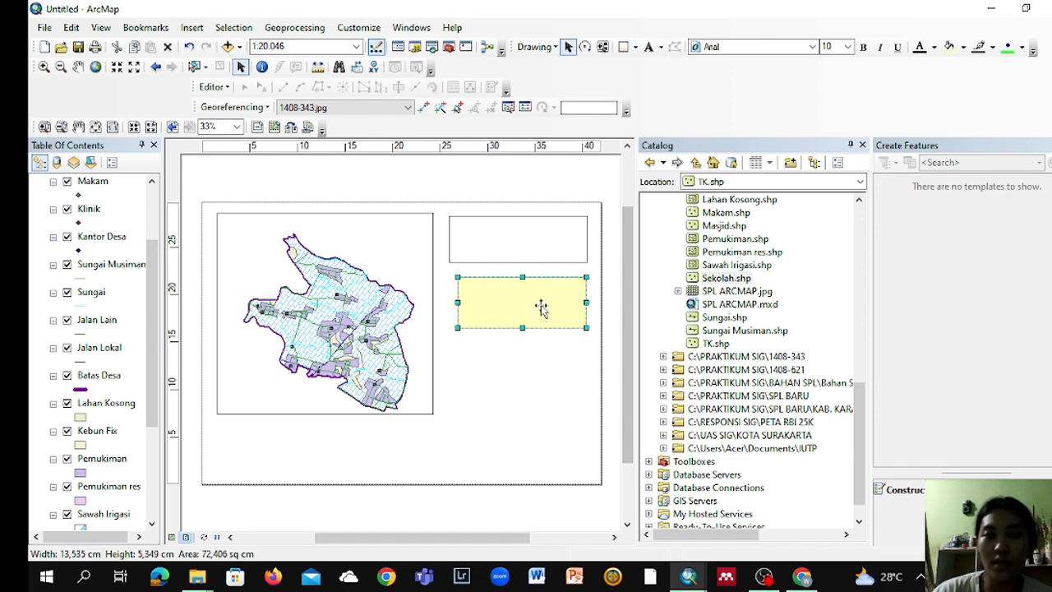
drag(543, 306, 536, 305)
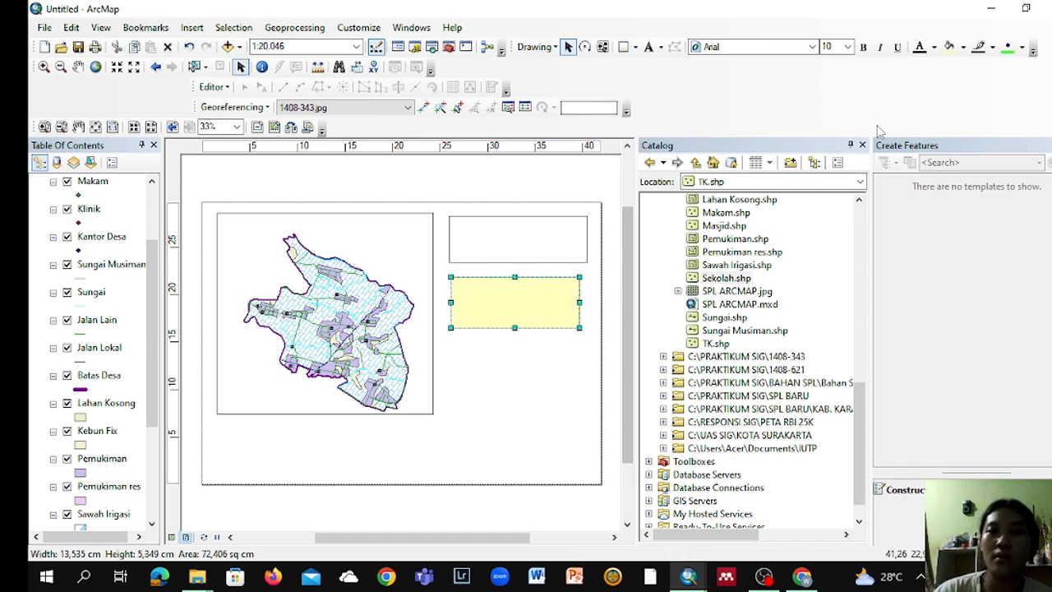
click(964, 49)
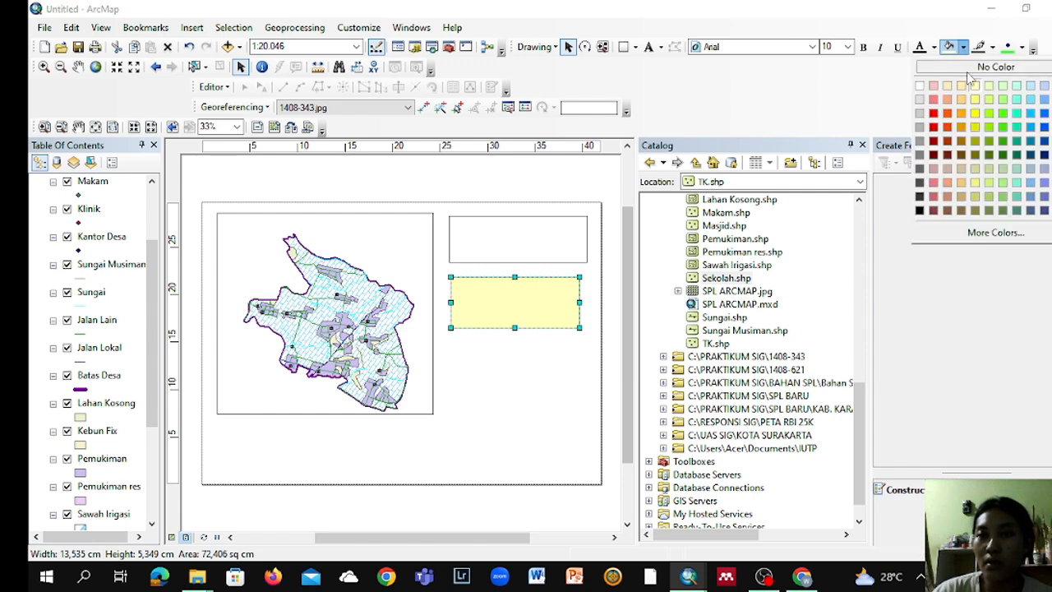
click(969, 69)
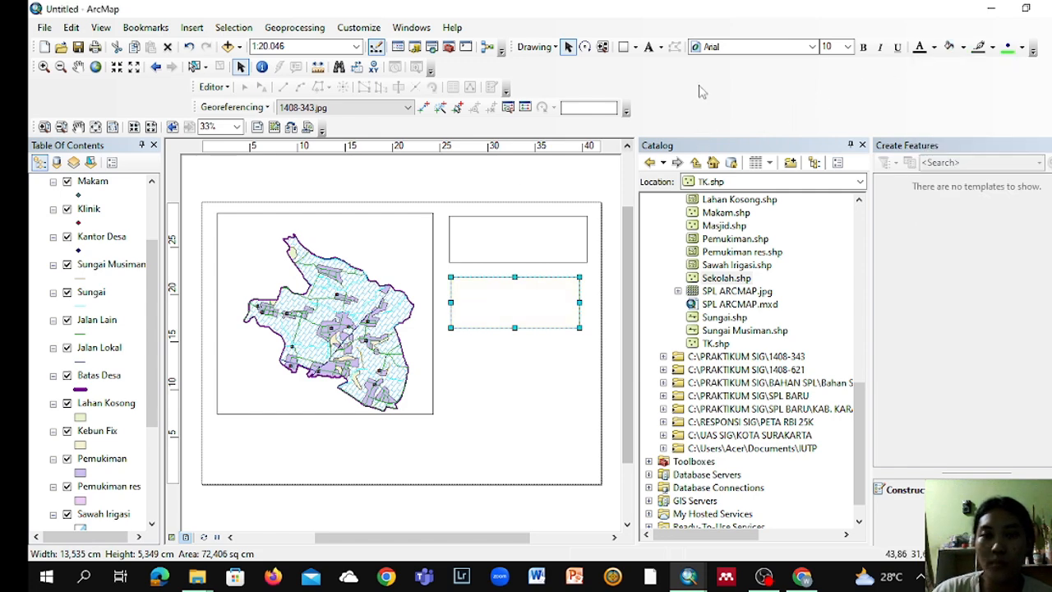
Step: Place a text element inside the upper box beside the map frame and clear its placeholder text
click(648, 48)
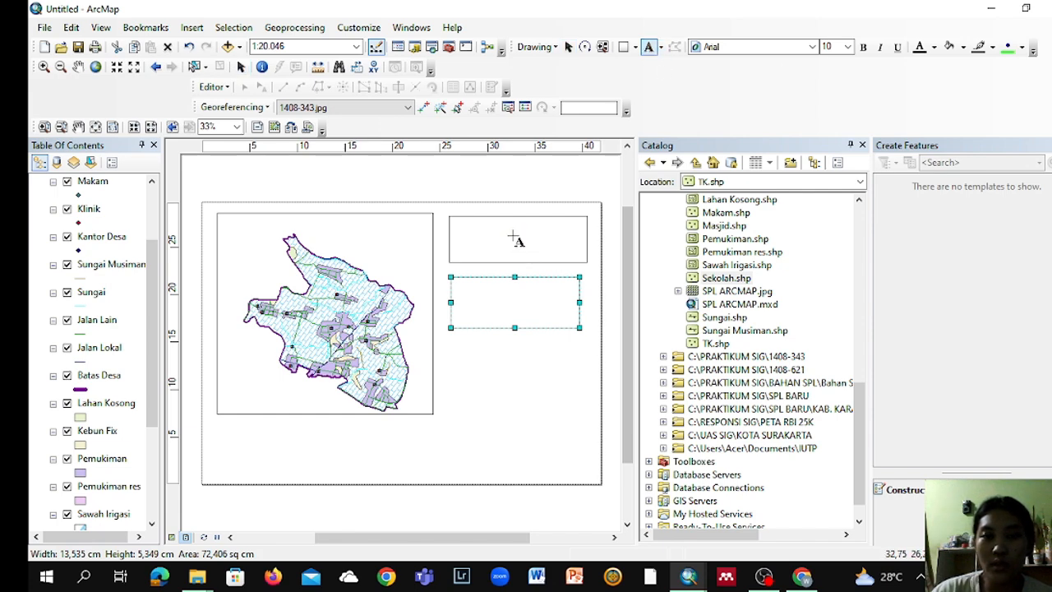
double_click(516, 238)
right_click(518, 234)
click(492, 212)
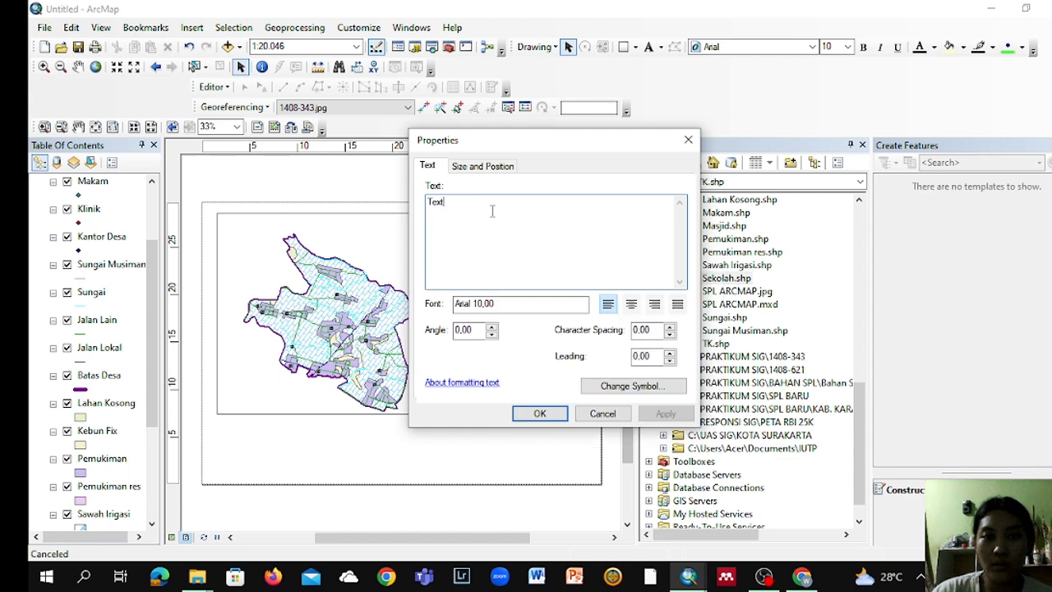
key(BackSpace)
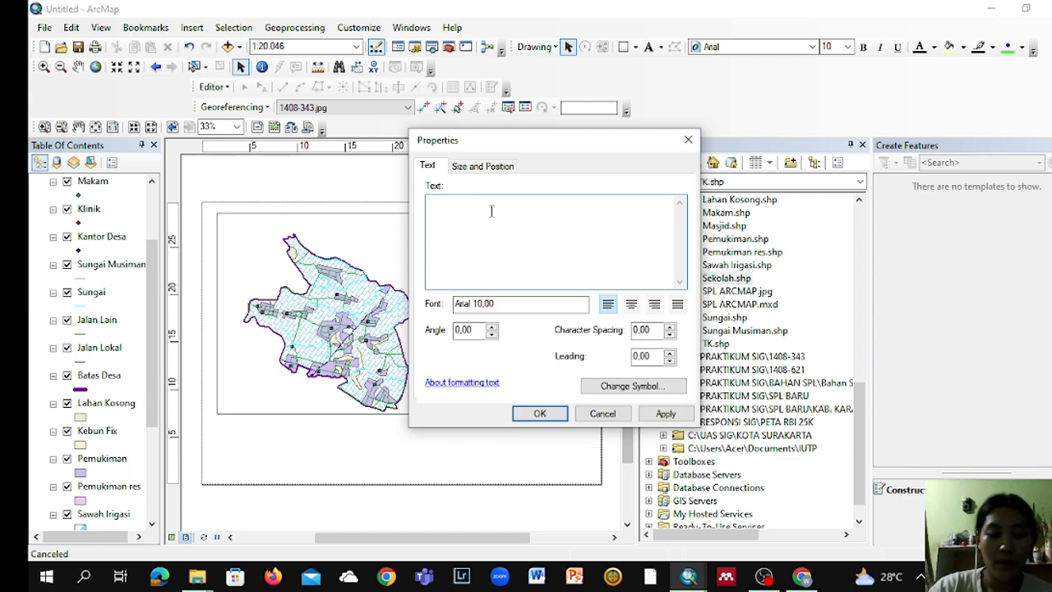
key(Caps_Lock)
key(Caps_Lock)
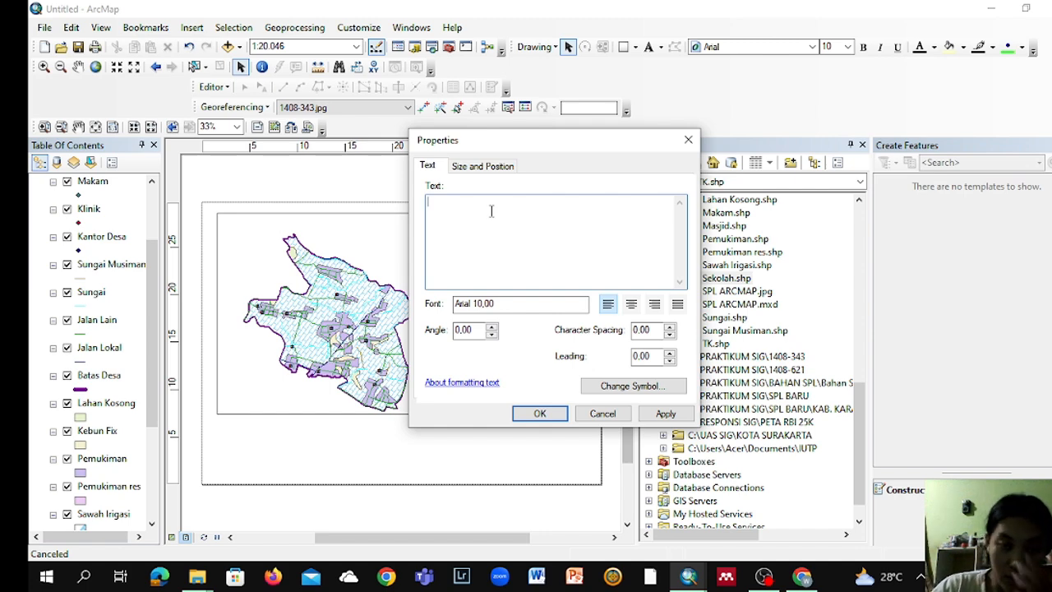
click(539, 414)
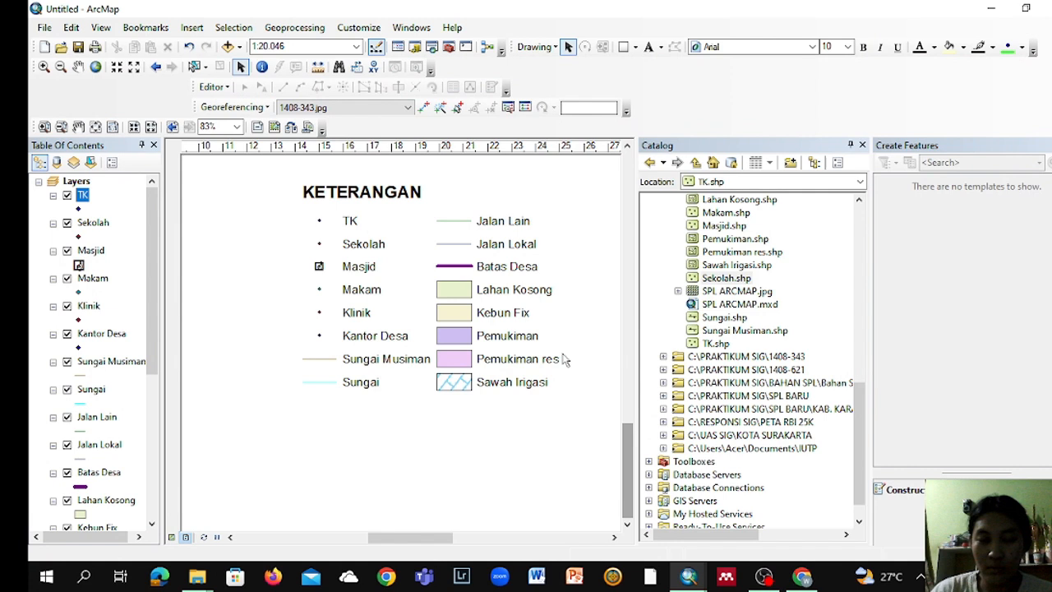
Step: Try to insert a two-column legend of the map layers titled KETERANGAN
click(625, 147)
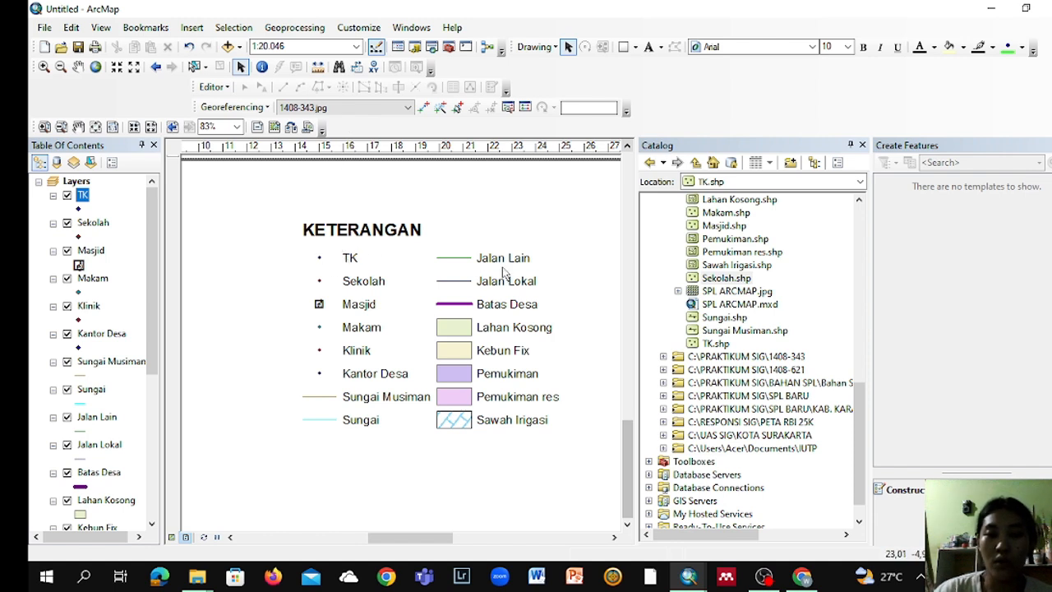
click(191, 30)
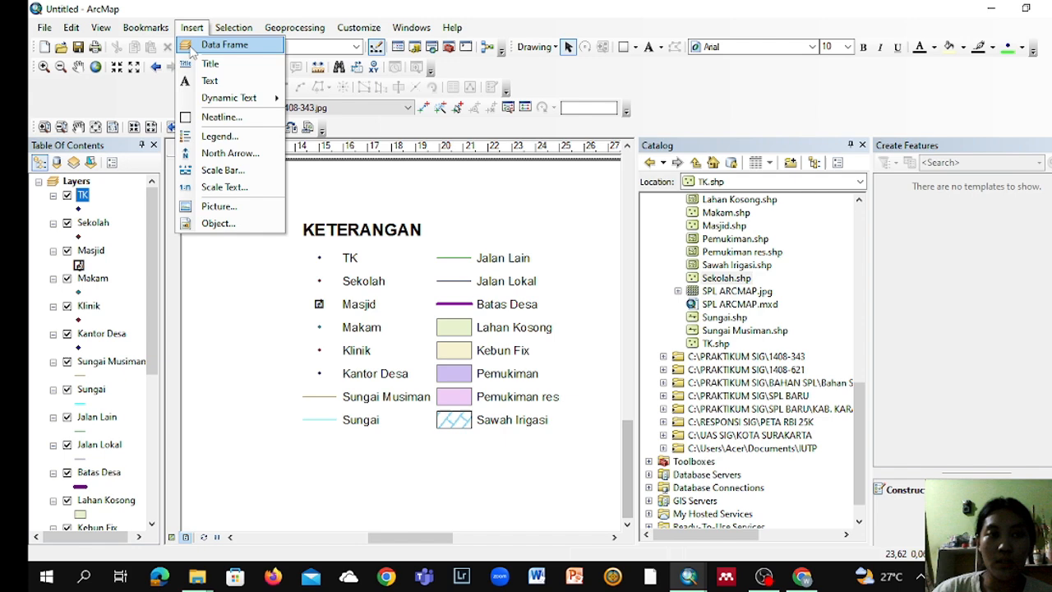
click(242, 138)
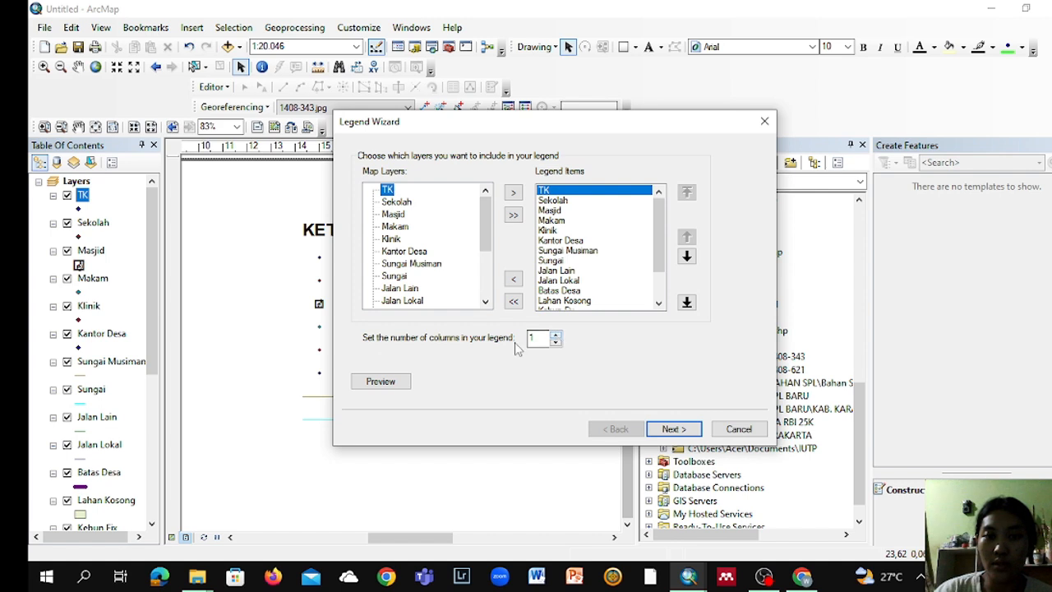
click(556, 334)
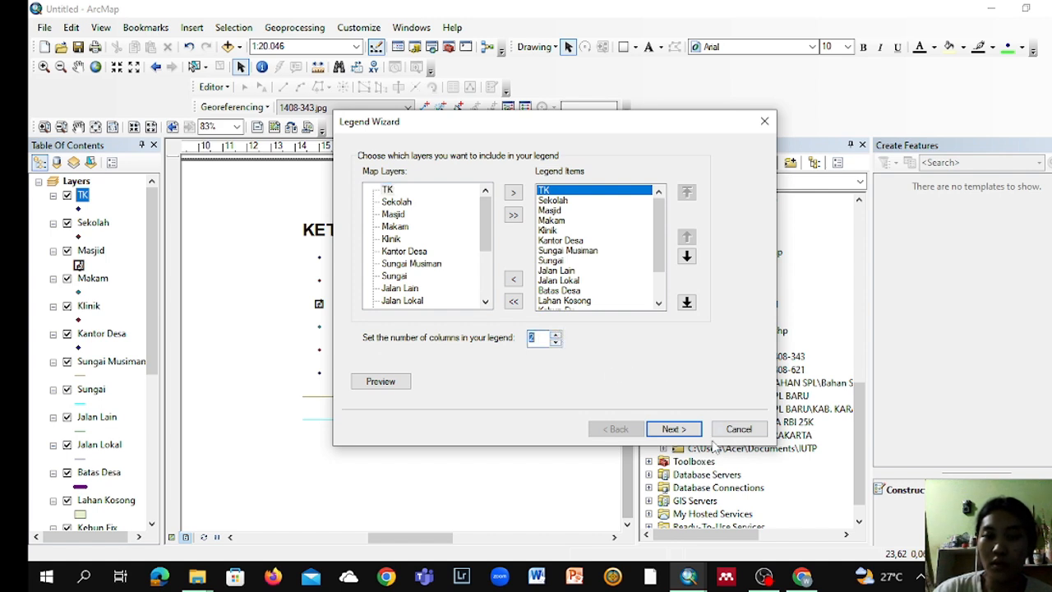
click(675, 428)
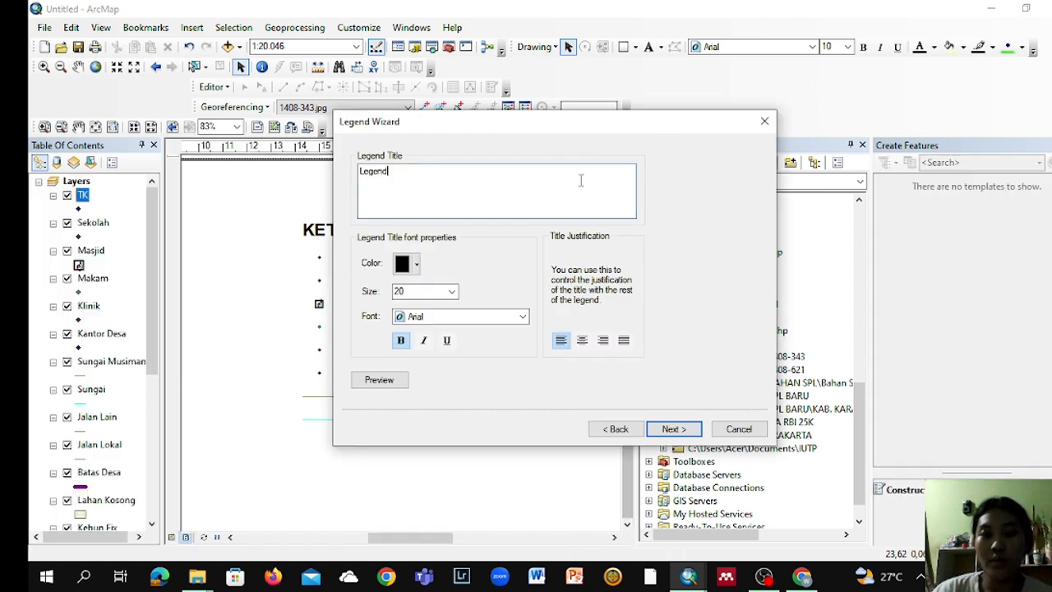
key(BackSpace)
key(BackSpace)
key(BackSpace)
key(BackSpace)
key(BackSpace)
text(K)
key(Caps_Lock)
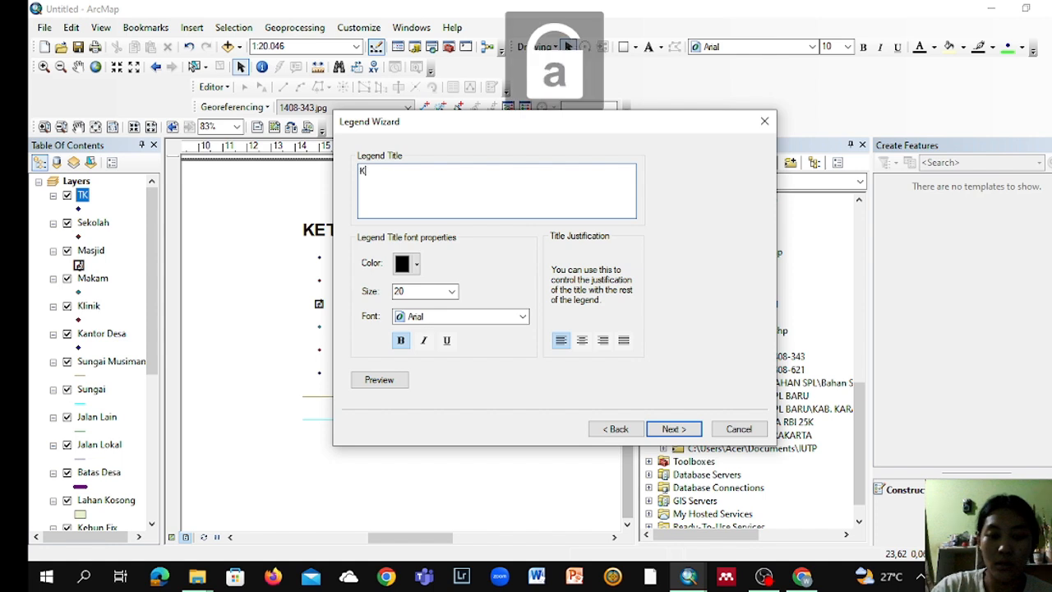
key(Caps_Lock)
text(ETERANGAN)
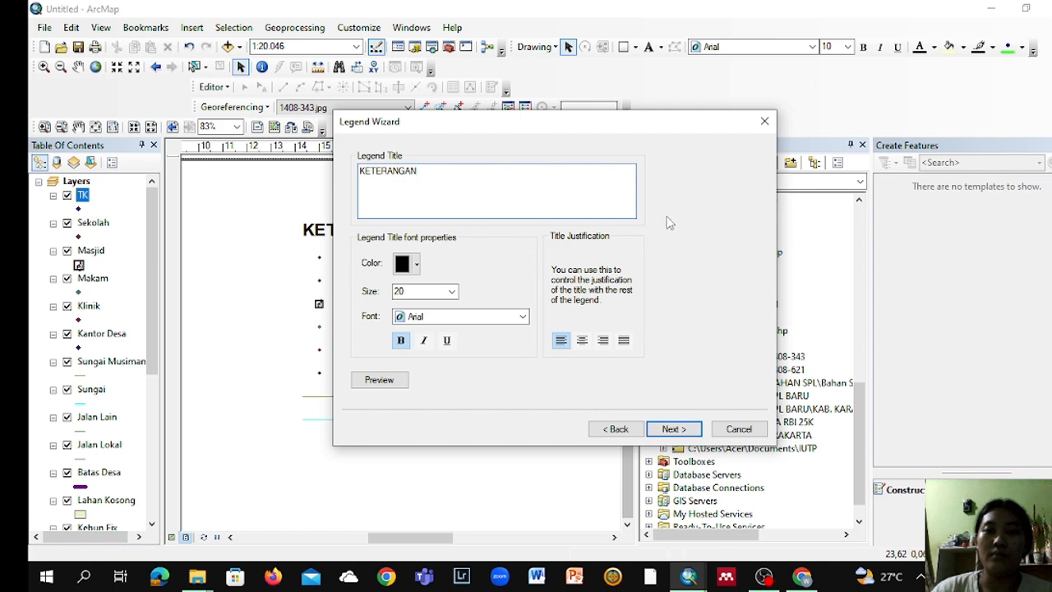
click(765, 123)
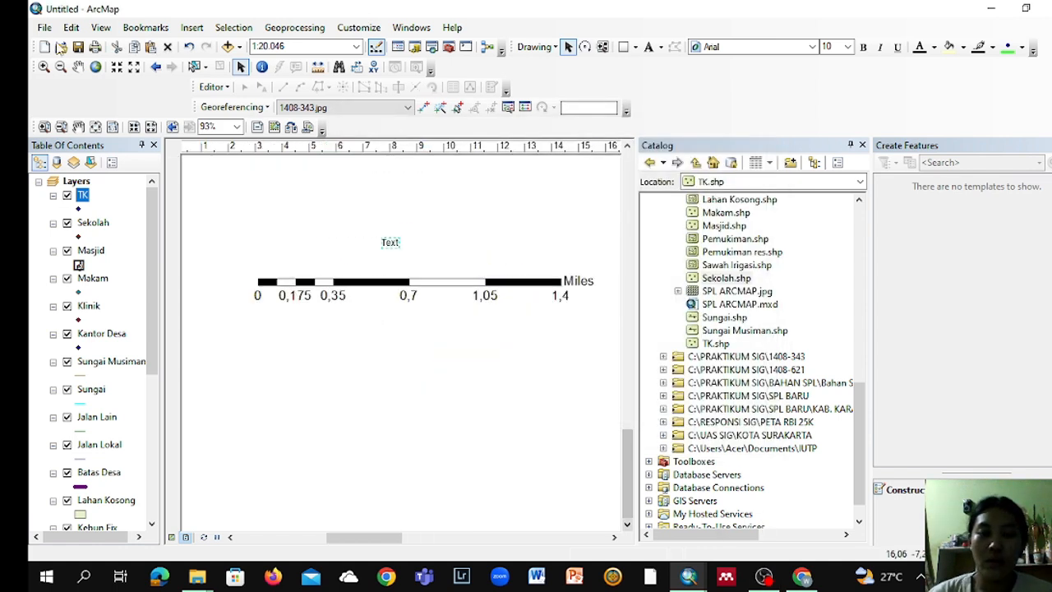
Step: Try to insert a scale bar in the Alternating Scale Bar 2 style
click(192, 28)
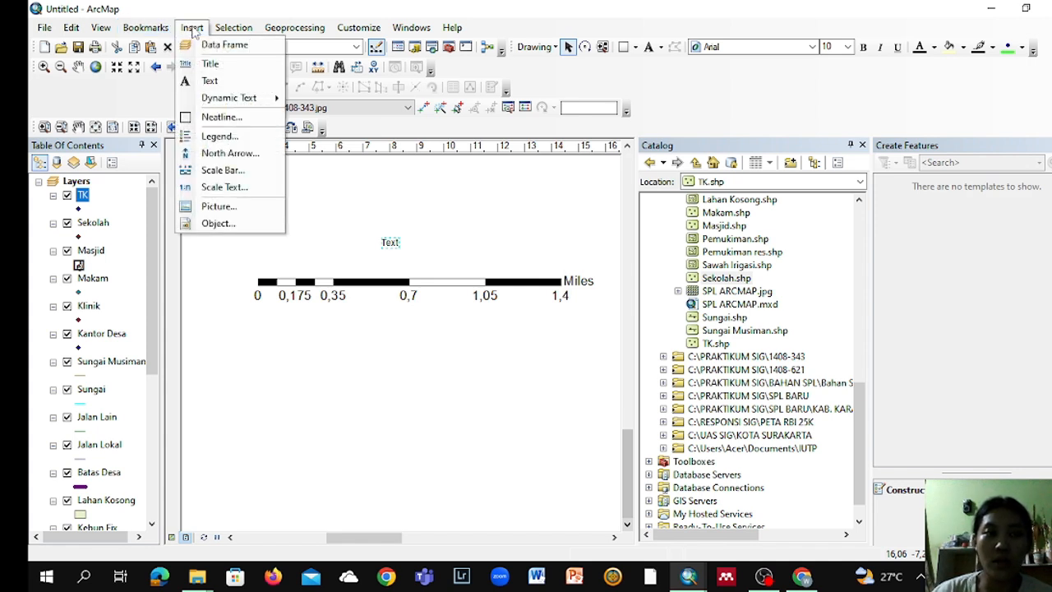
click(221, 170)
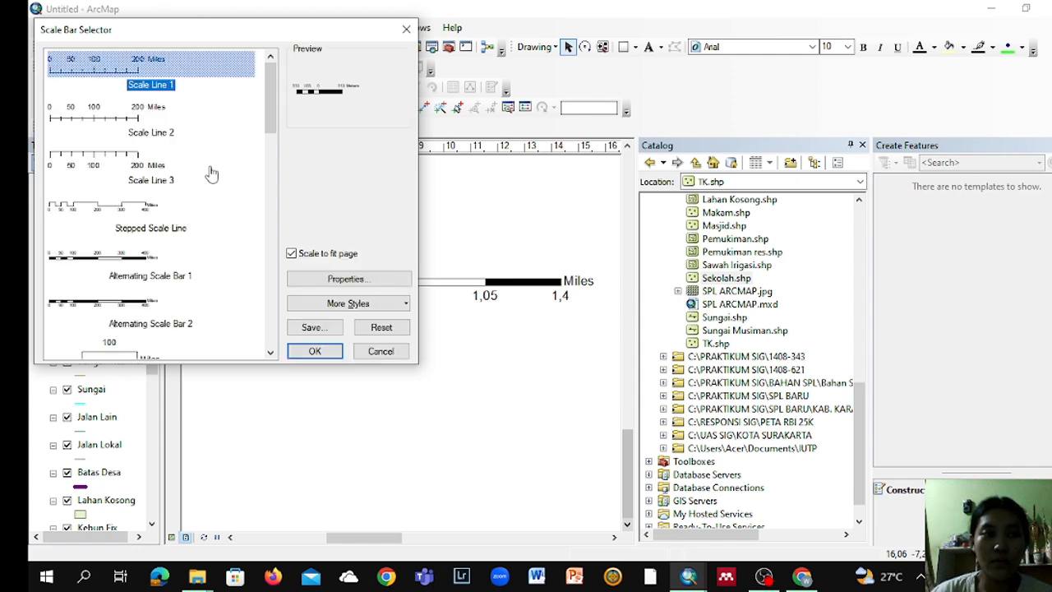
scroll(198, 178, down, 1)
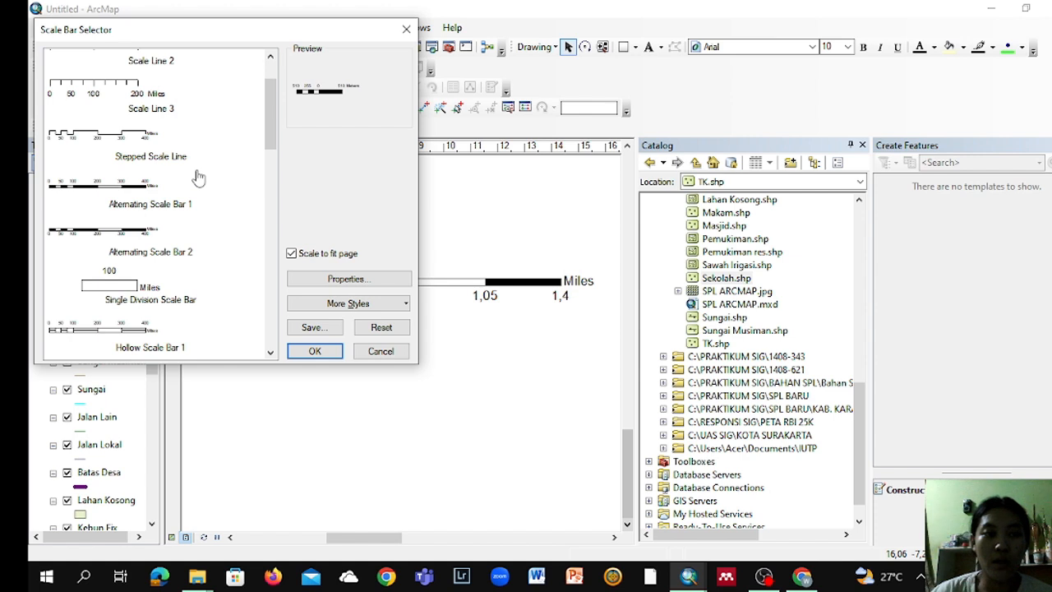
double_click(181, 251)
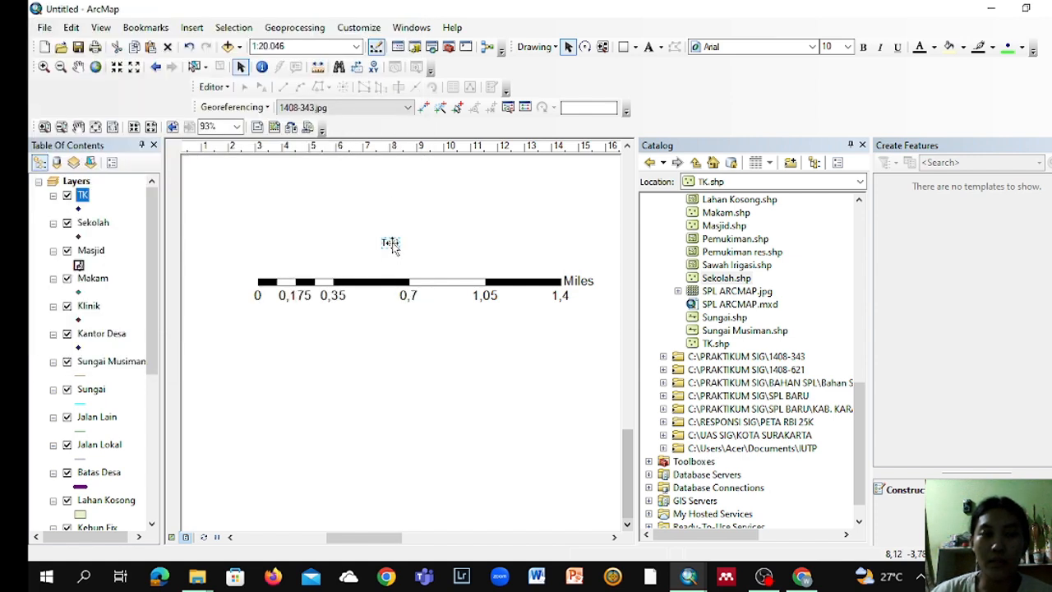
Step: Clear the placeholder wording of the text element above the scale bar
double_click(390, 244)
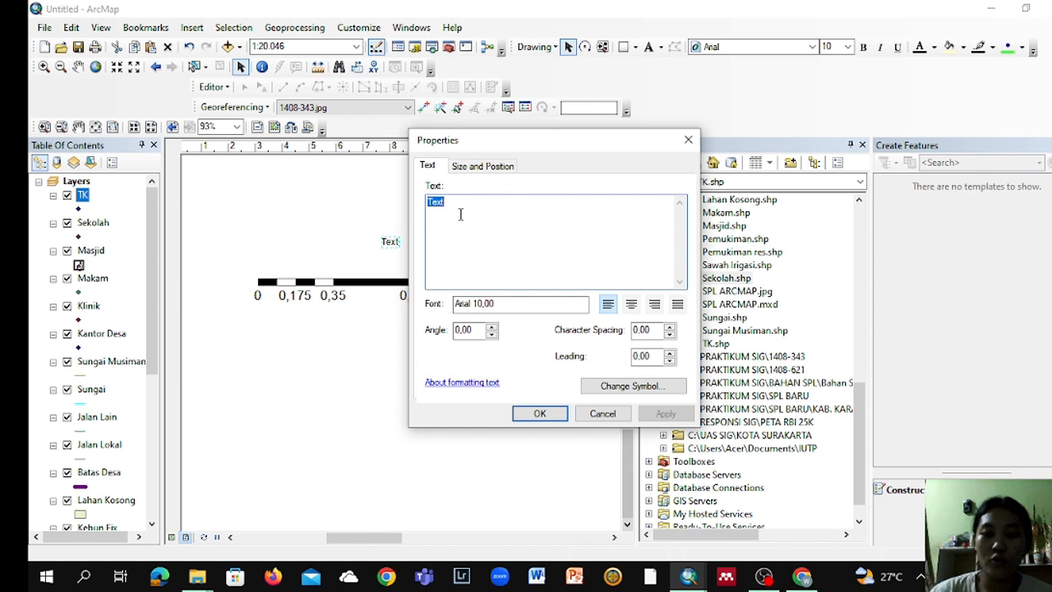
key(BackSpace)
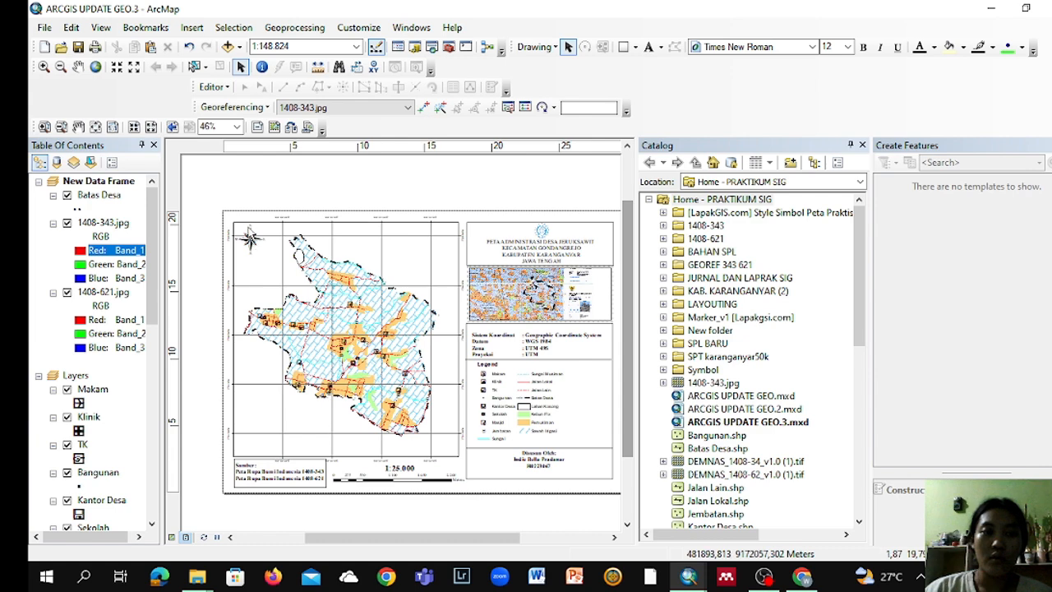
Step: Browse the available north arrow styles for the ARCGIS UPDATE GEO.3 layout
click(194, 29)
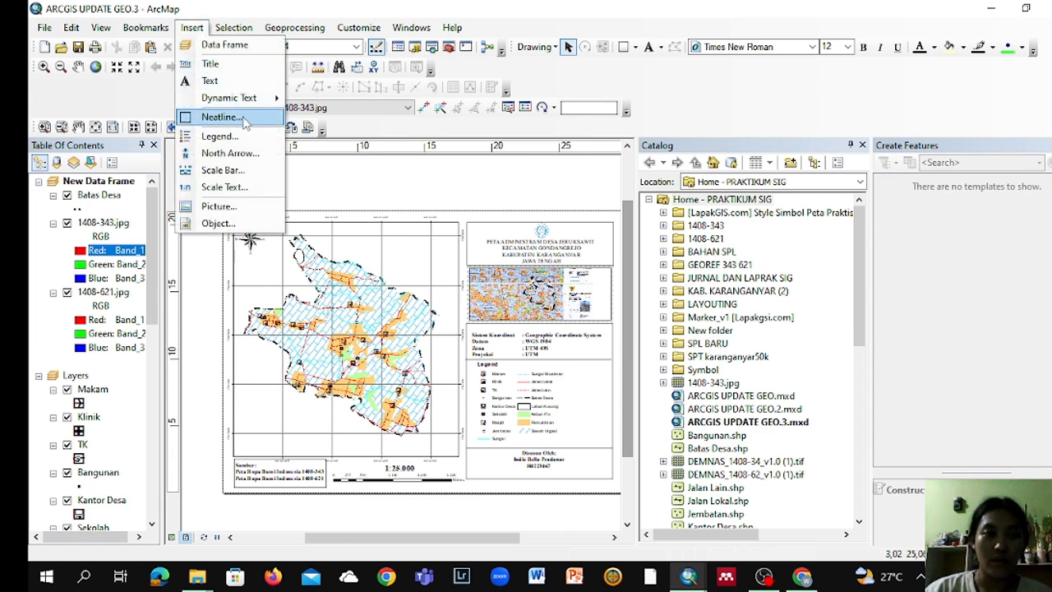
click(238, 153)
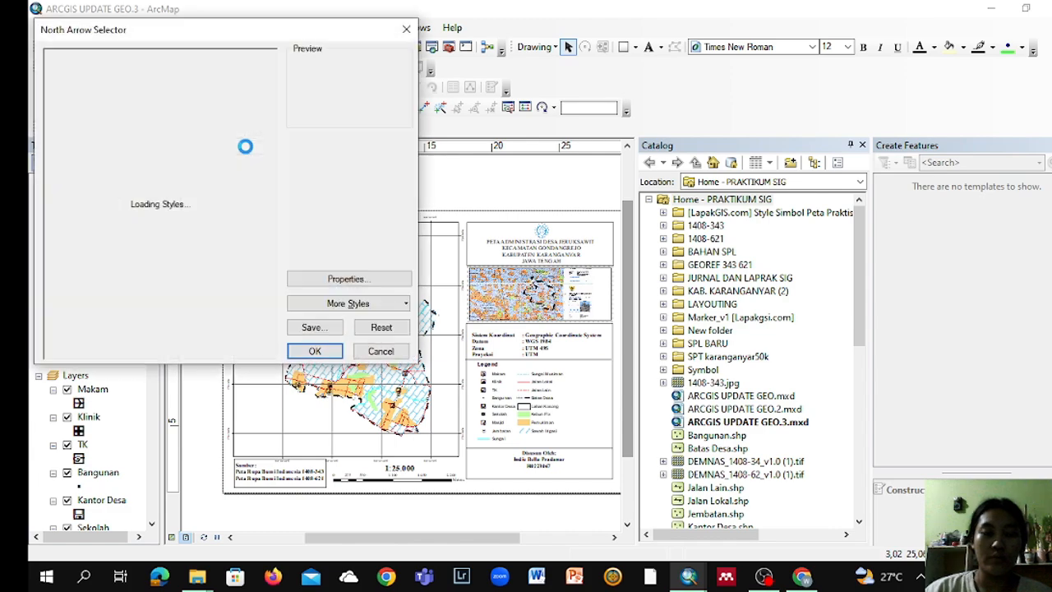
scroll(230, 168, down, 2)
scroll(230, 168, down, 4)
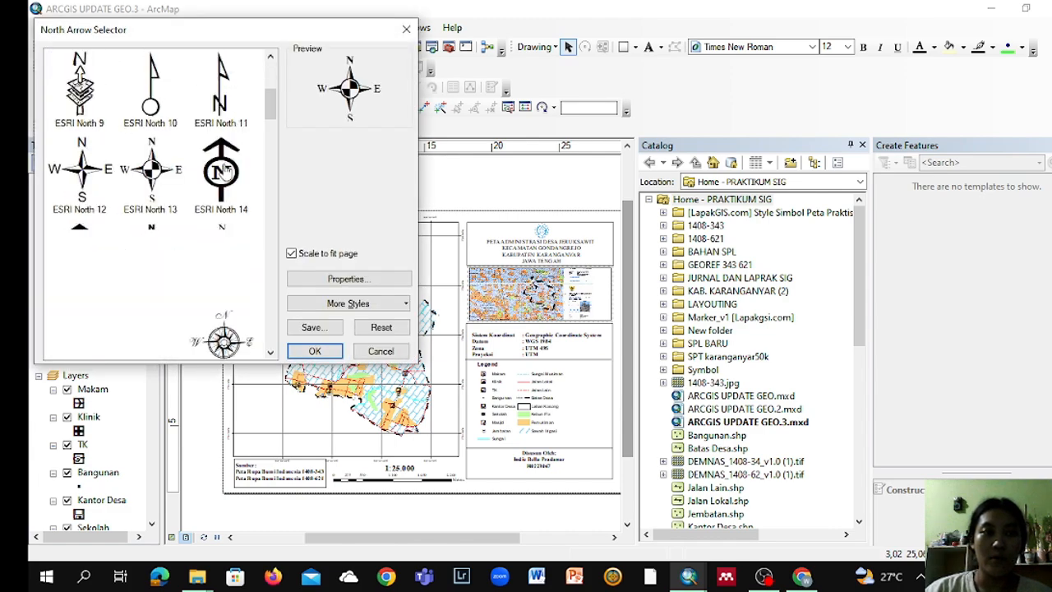
scroll(206, 152, up, 8)
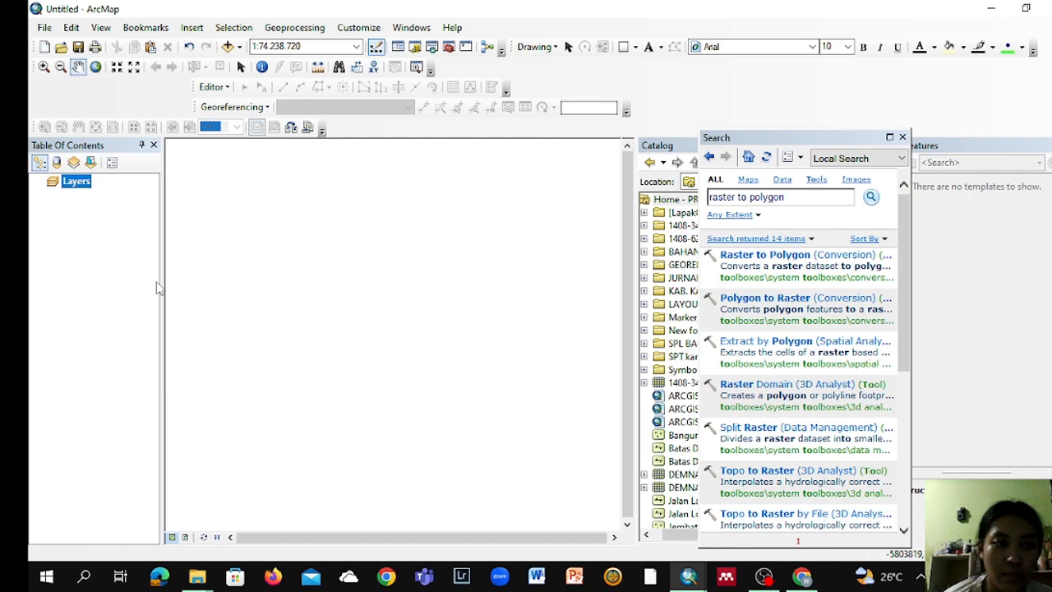
Step: Add the AR_25K shapefiles ADMINISTRASIDESA, AGRIKEBUN, AGRILADANG, AGRISAWAH and AGRITANAMCAMPUR from the KAB. KARANGANYAR folder to the empty map
click(89, 184)
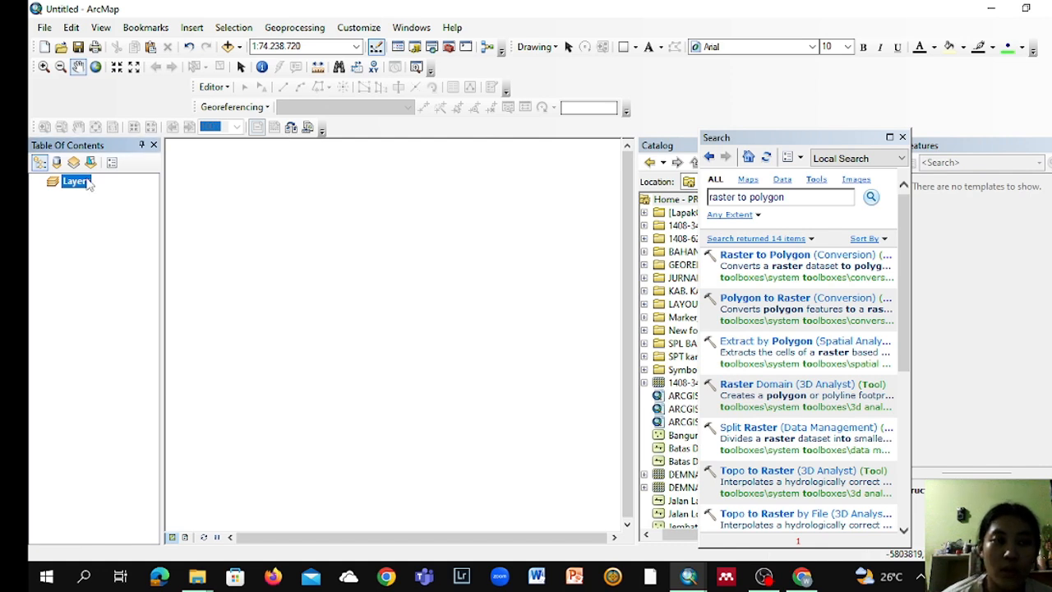
right_click(89, 184)
click(117, 187)
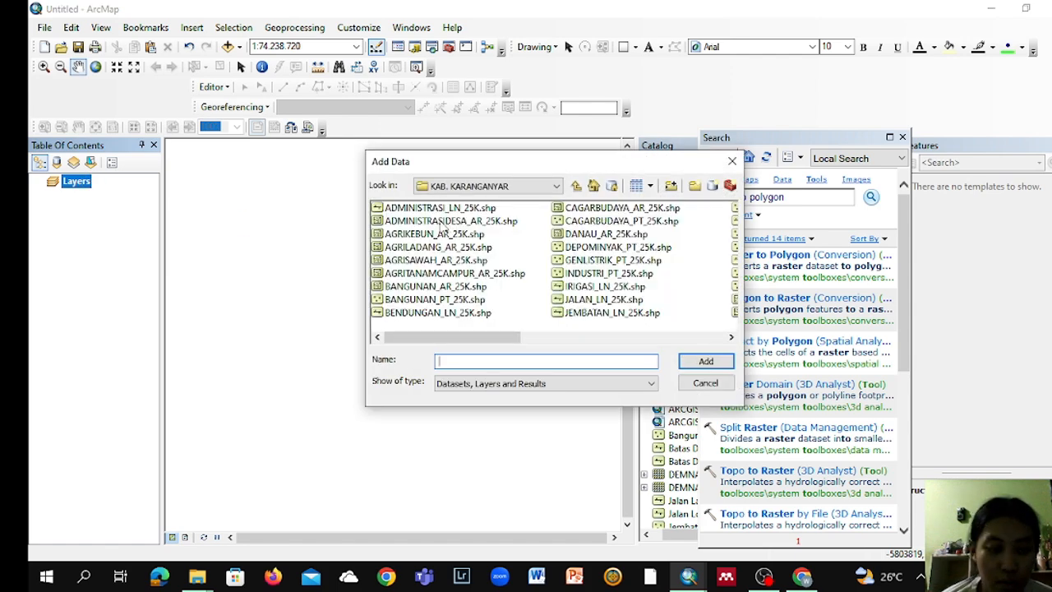
click(442, 221)
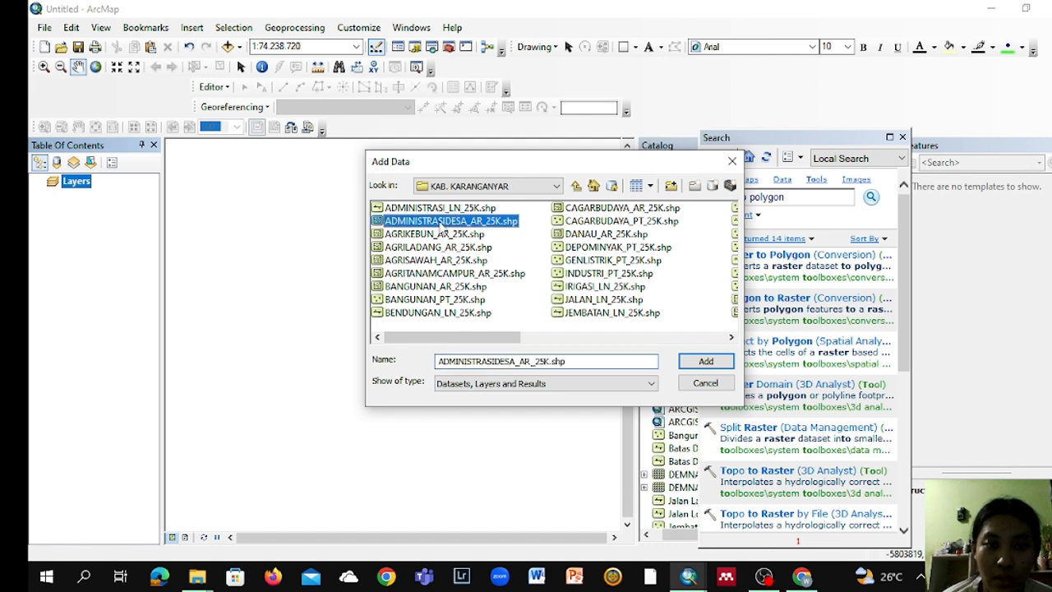
ctrl+click(441, 234)
ctrl+click(438, 247)
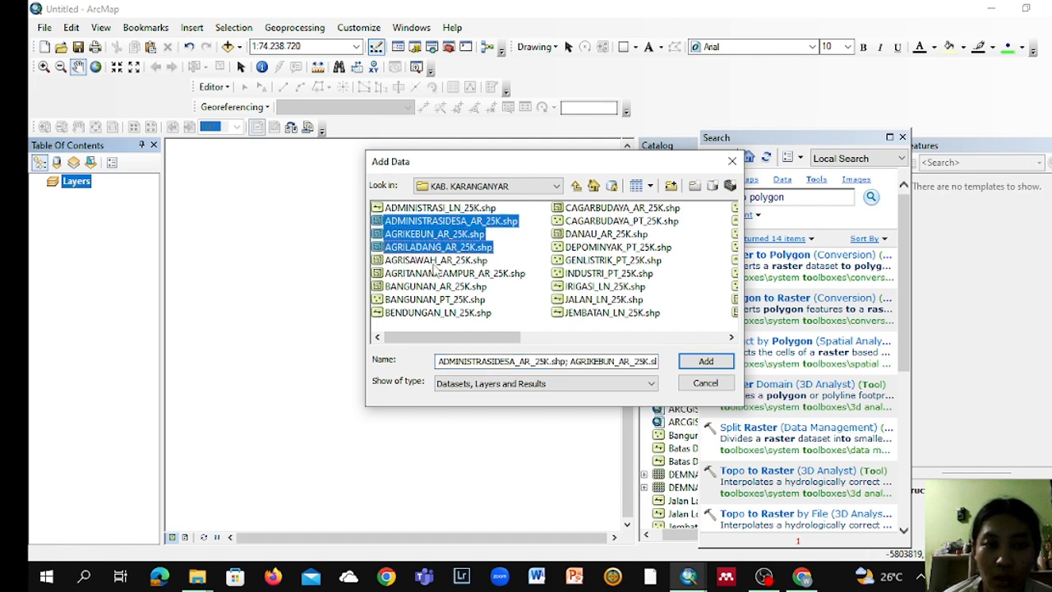
ctrl+click(434, 261)
ctrl+click(435, 274)
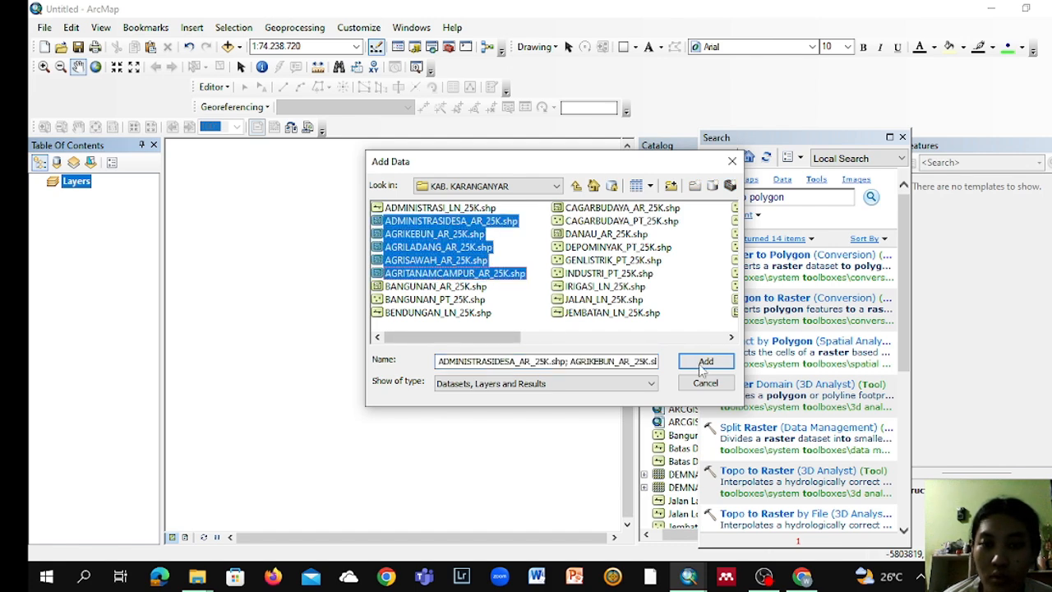
click(705, 364)
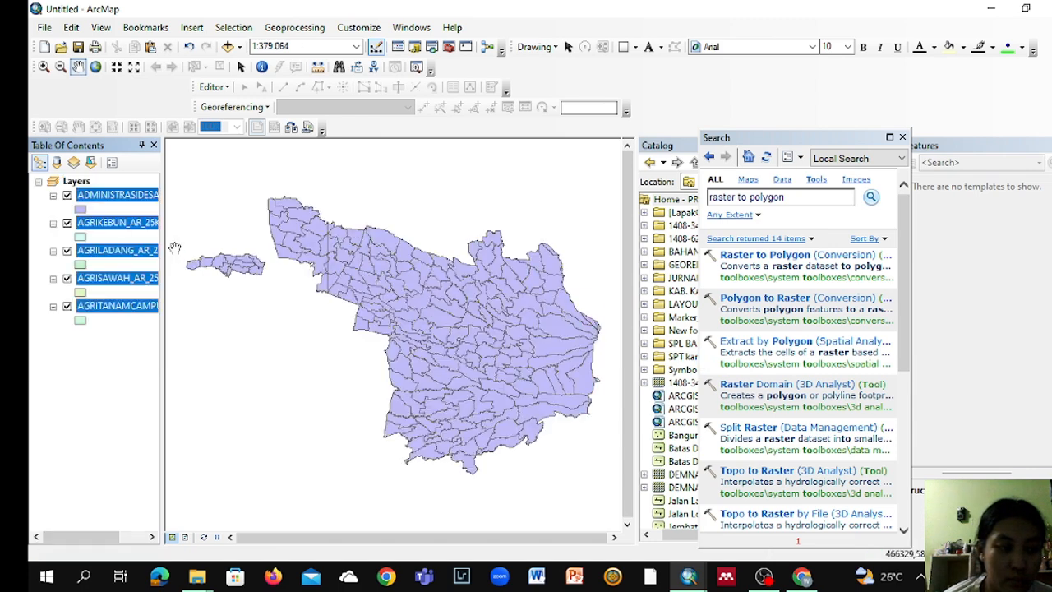
click(152, 536)
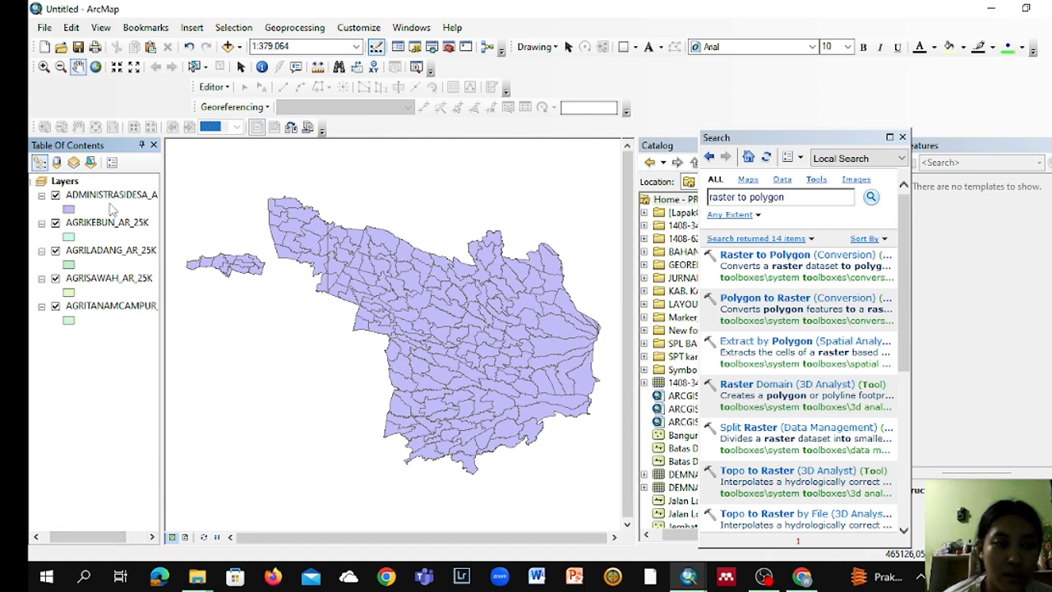
Step: Select the Jeruksawit village record in the attribute table of the ADMINISTRASIDESA_AR_25K layer and close the table
right_click(113, 201)
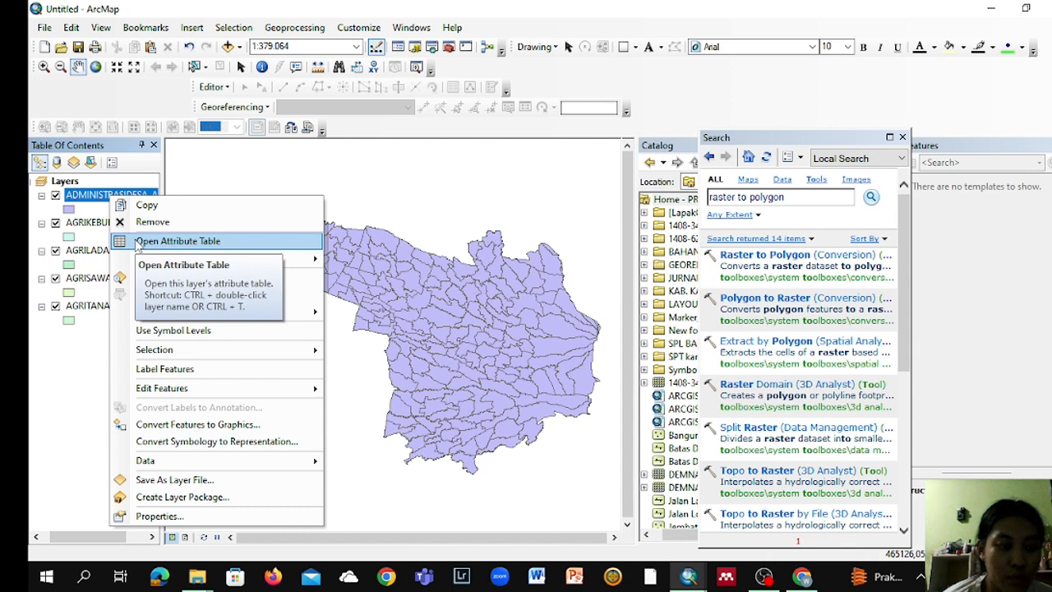
click(138, 244)
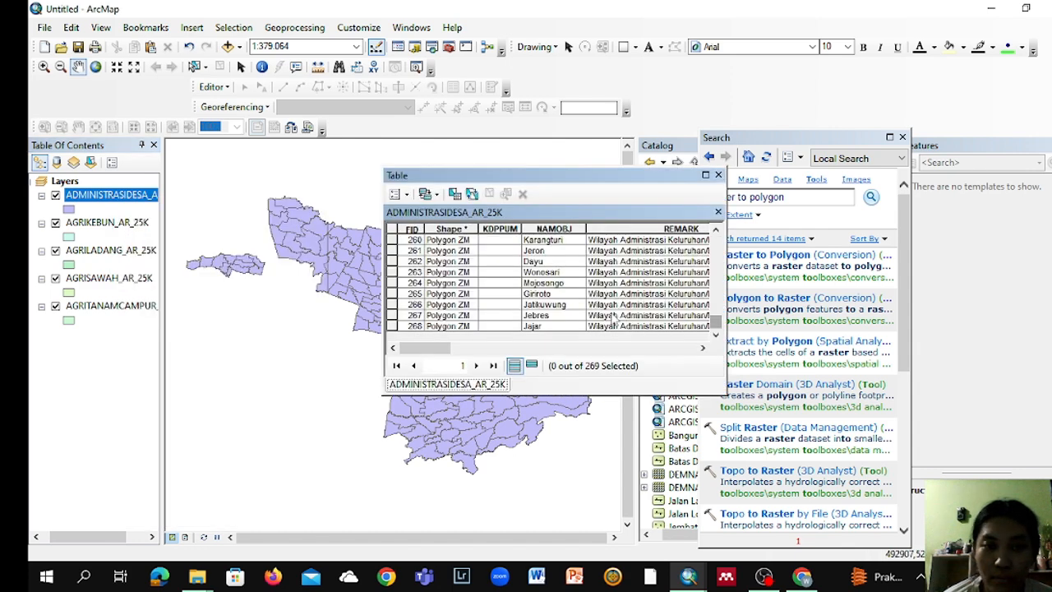
scroll(551, 294, up, 1)
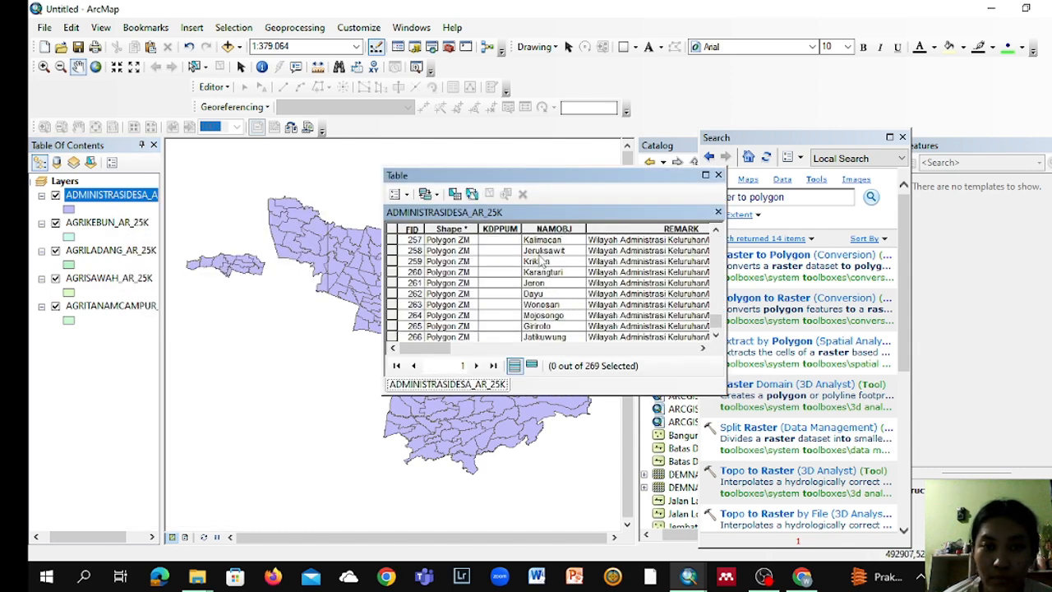
click(394, 251)
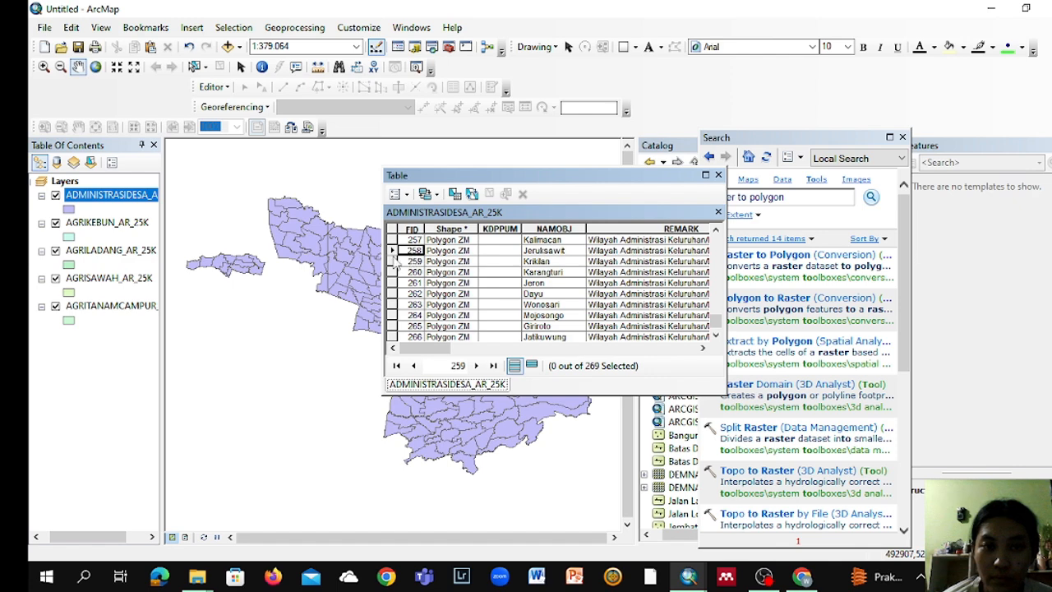
click(393, 252)
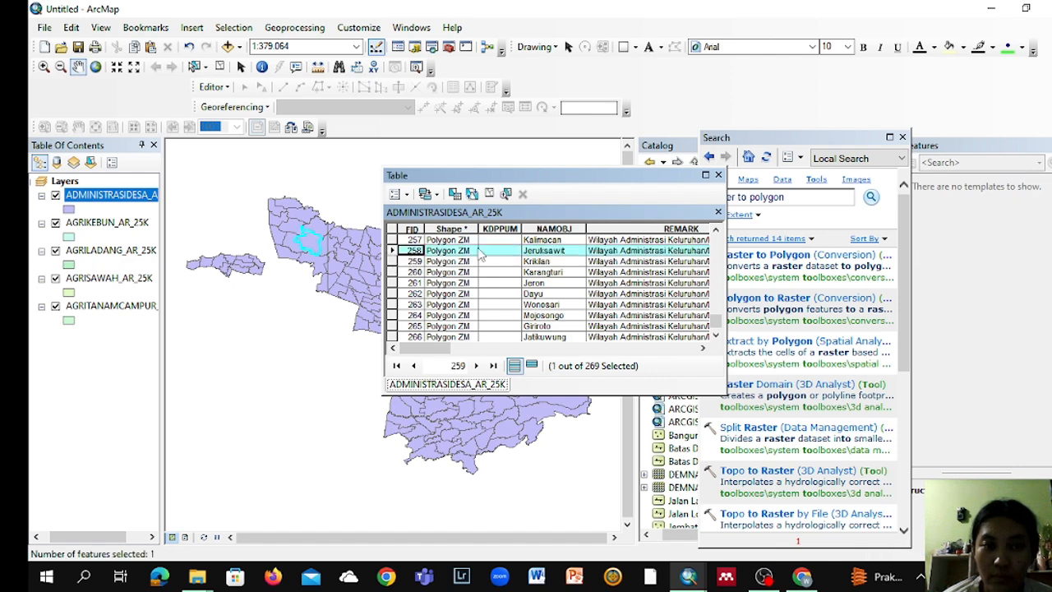
click(718, 175)
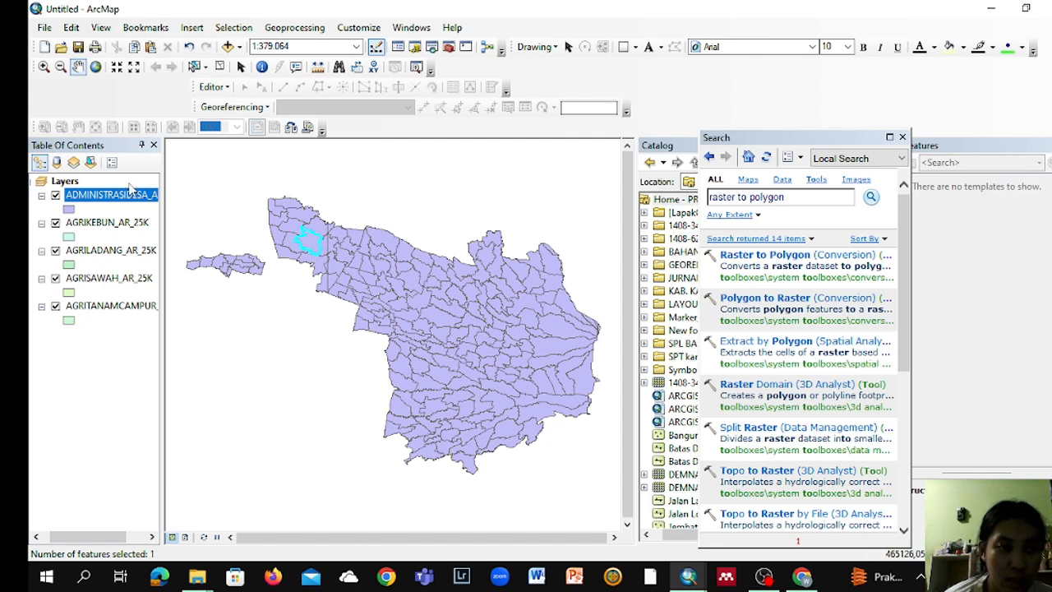
Step: Export the selected Jeruksawit village polygon from ADMINISTRASIDESA_AR_25K as a new layer named Desa Jeruk Sawit
right_click(123, 195)
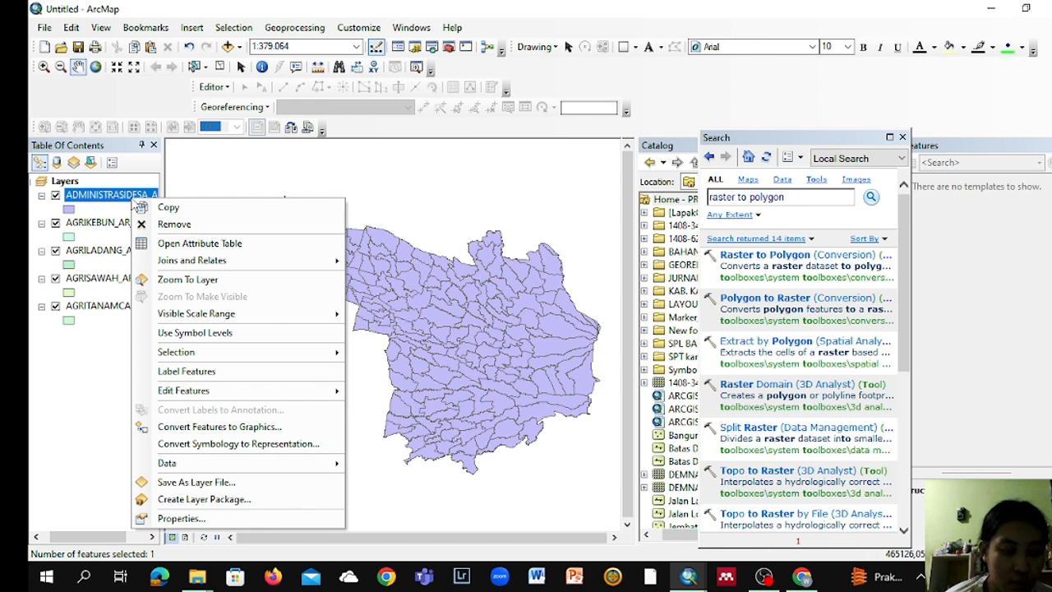
mouse_move(254, 462)
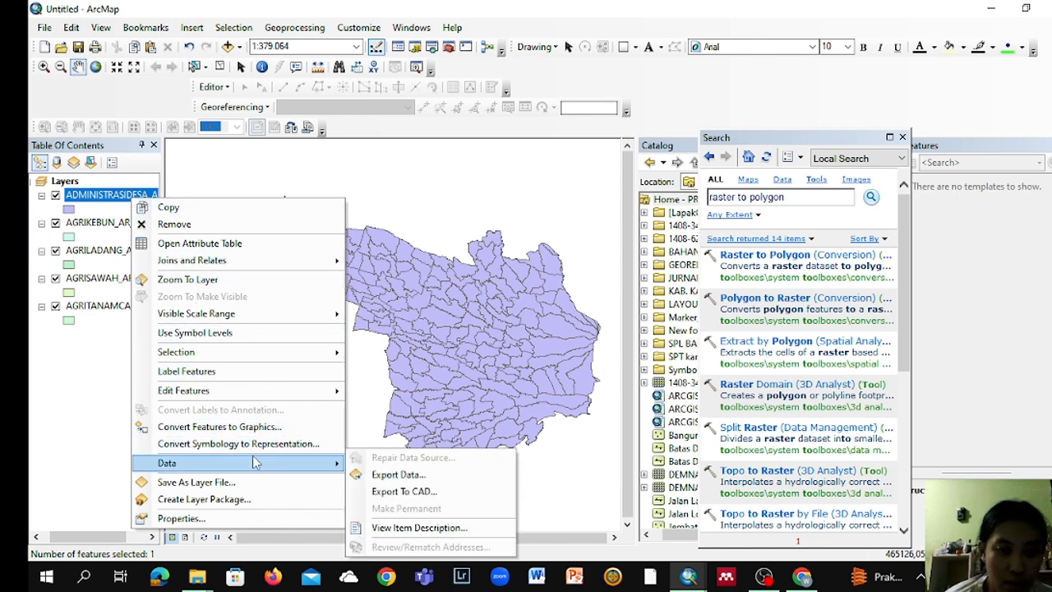
click(371, 477)
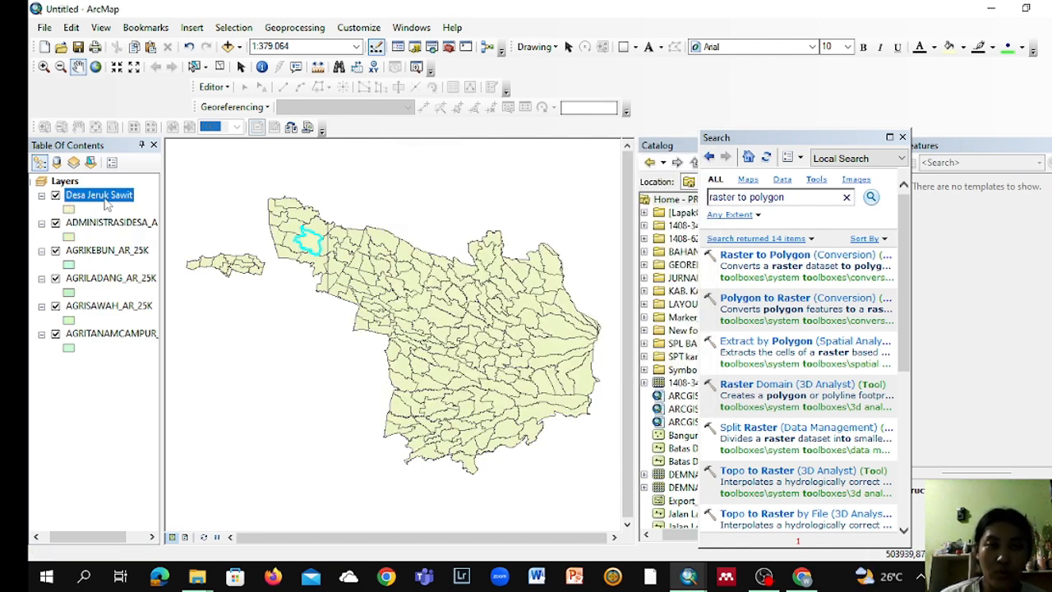
Step: Clip the AGRIKEBUN_AR_25K layer to the Desa Jeruk Sawit boundary
click(288, 27)
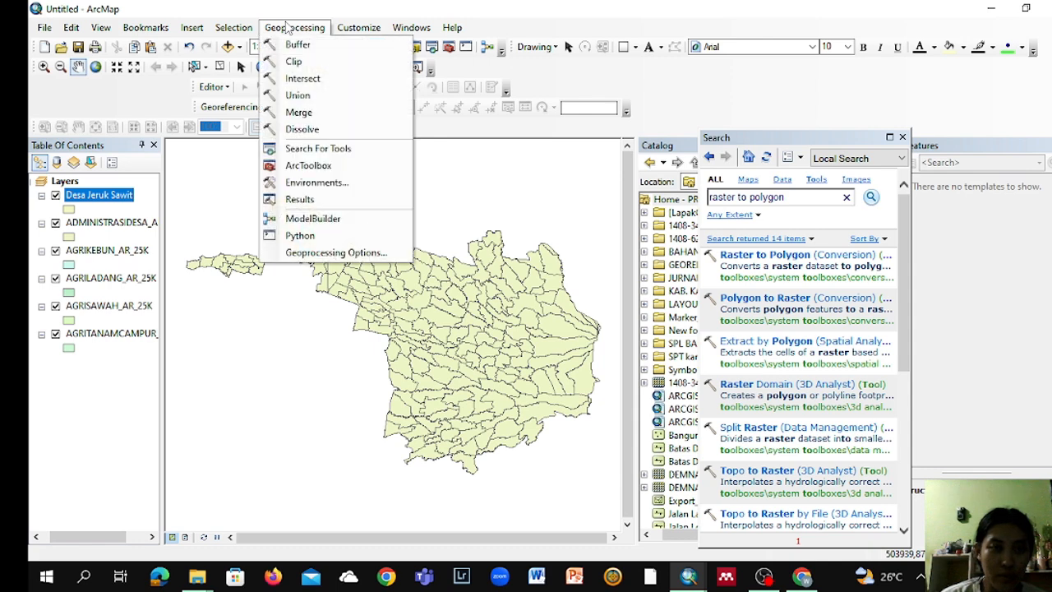
click(298, 62)
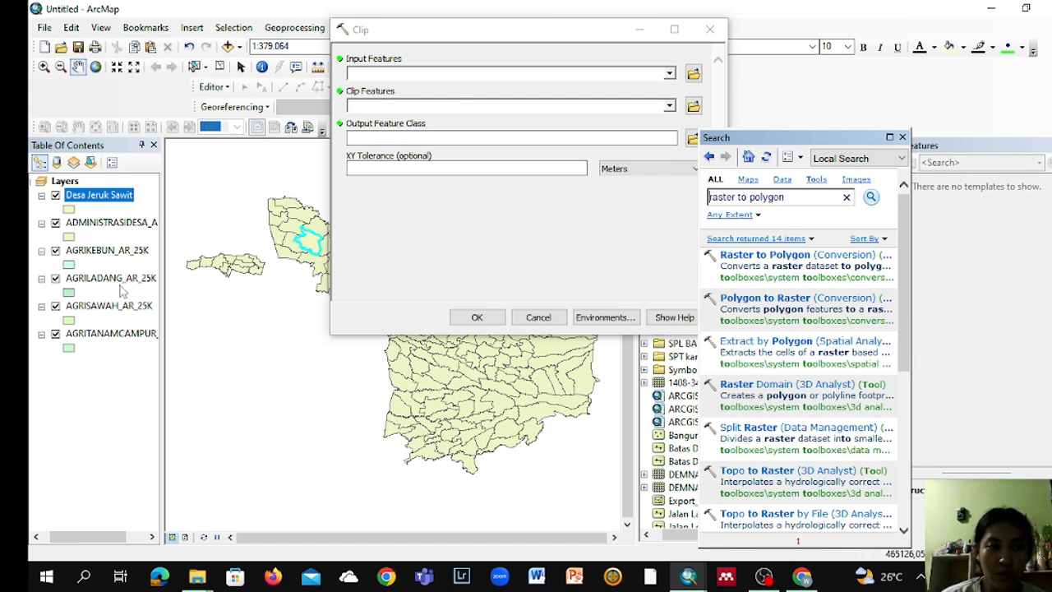
drag(116, 257, 359, 78)
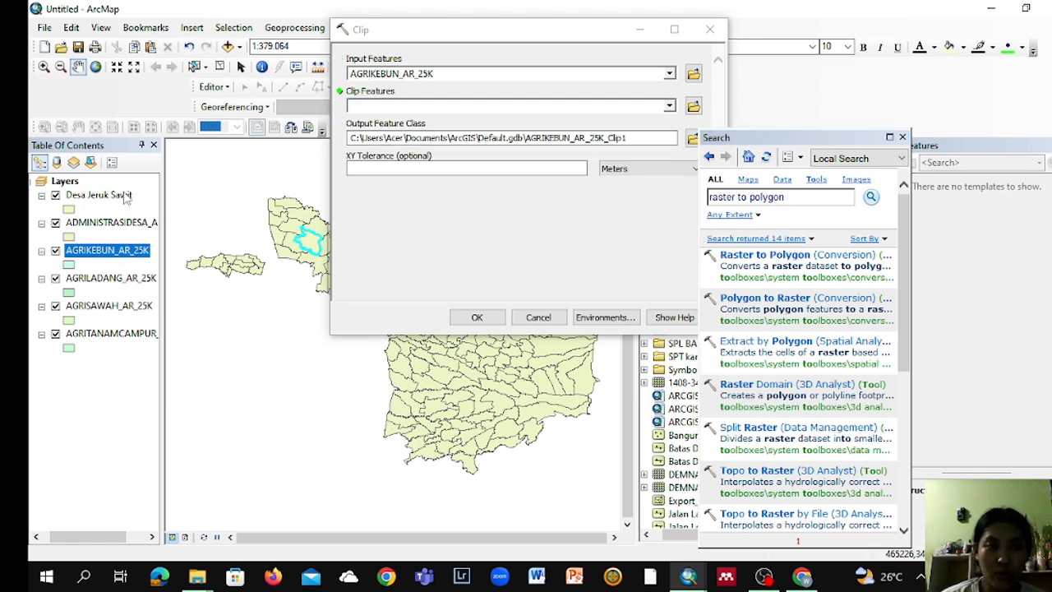
drag(125, 197, 366, 105)
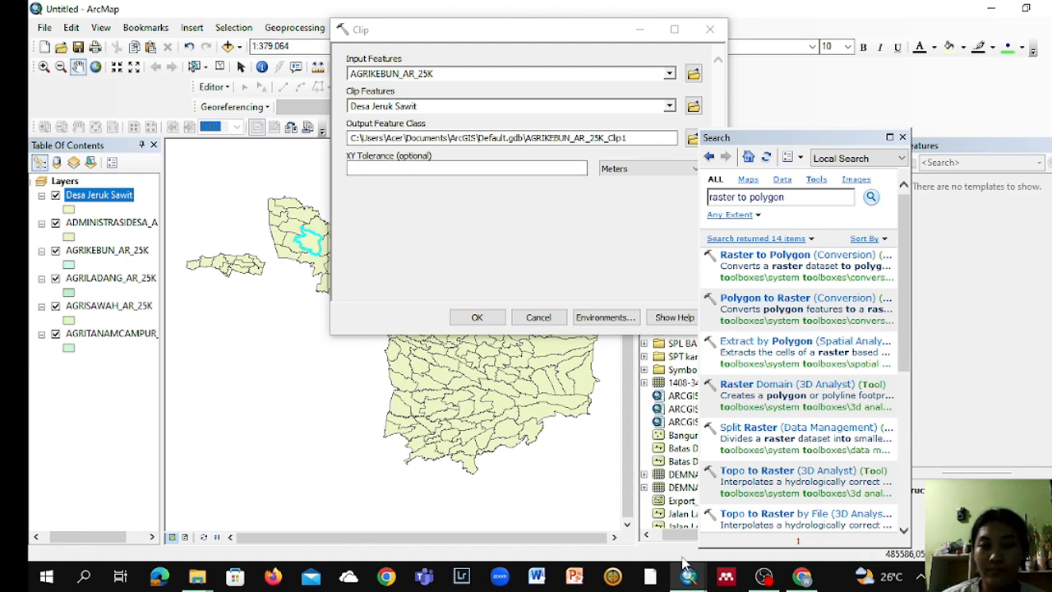
click(476, 319)
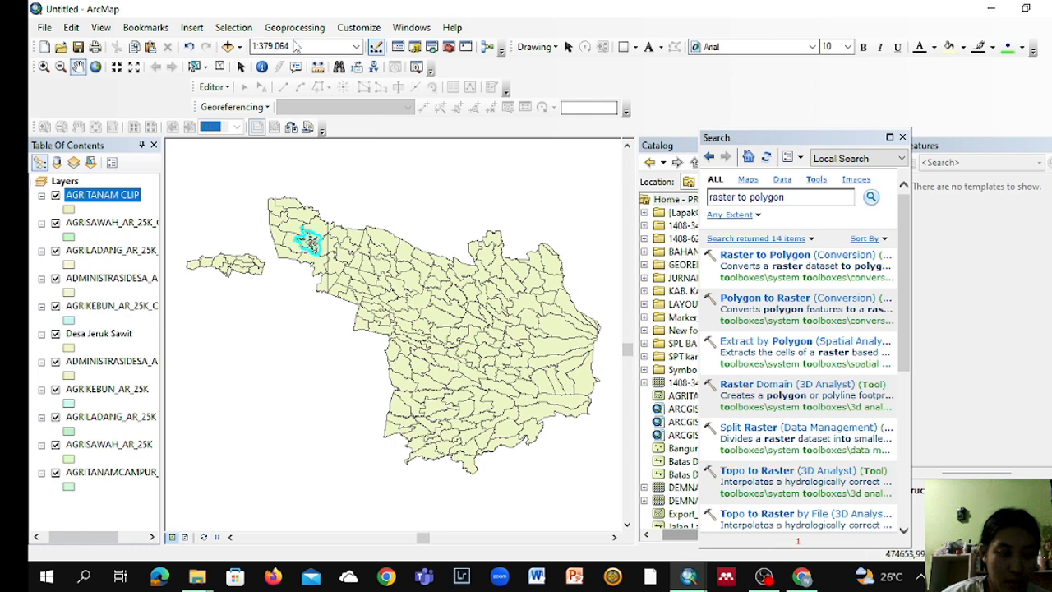
Step: Merge the clipped layers AGRITANAM CLIP, AGRISAWAH_AR_25K_Clip1, AGRILADANG_AR_25K_Clip1 and AGRIKEBUN_AR_25K_Clip1 into one dataset
click(295, 30)
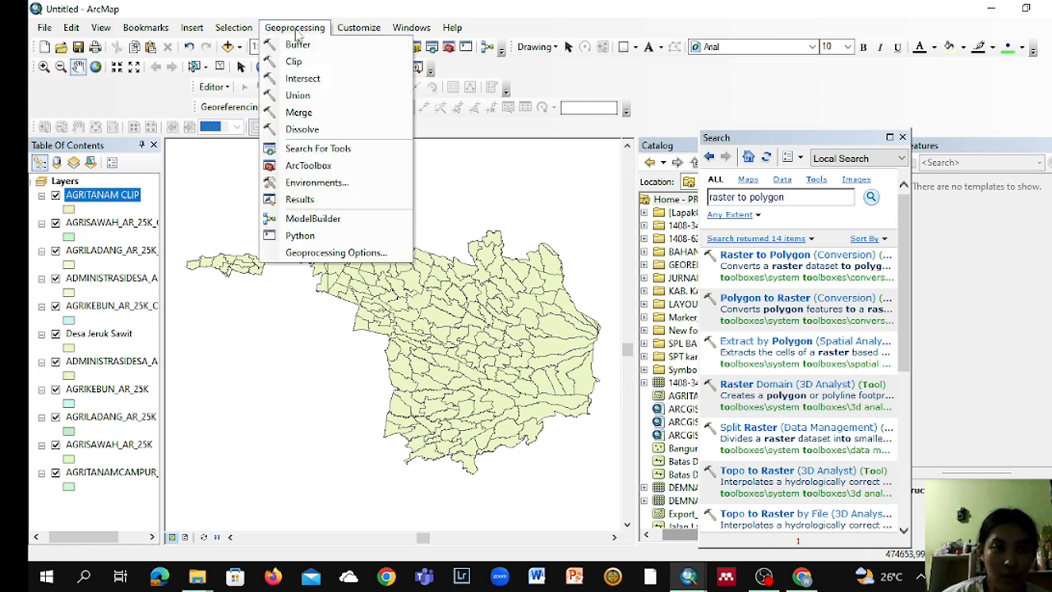
click(301, 111)
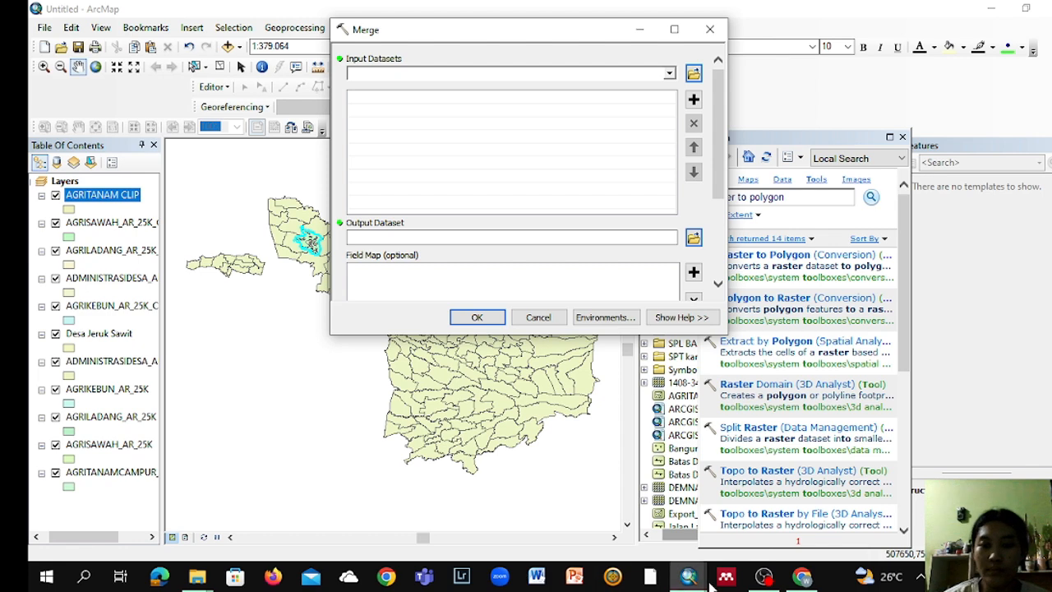
drag(110, 195, 339, 87)
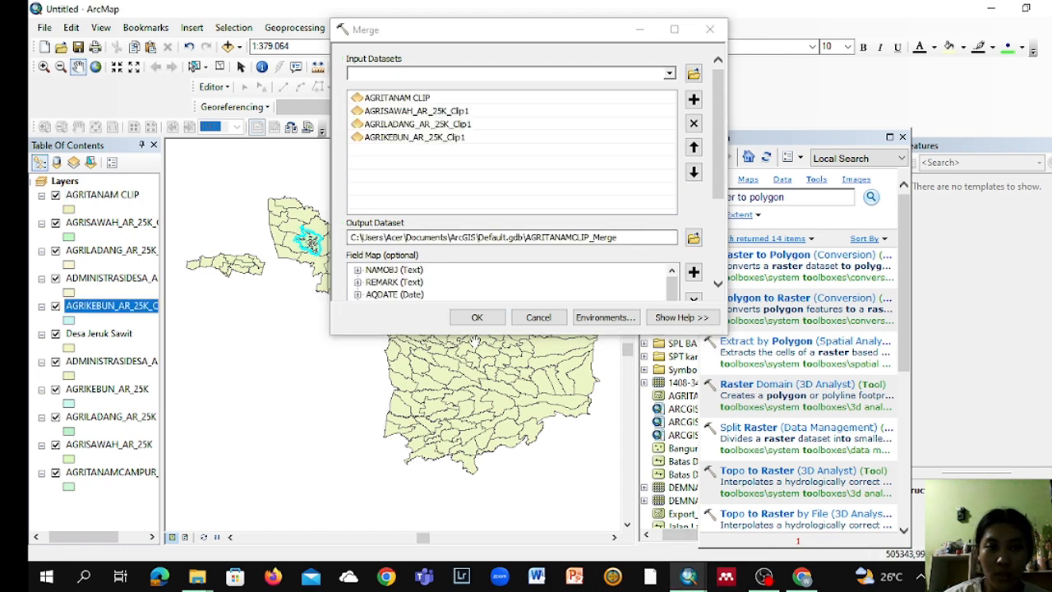
click(470, 323)
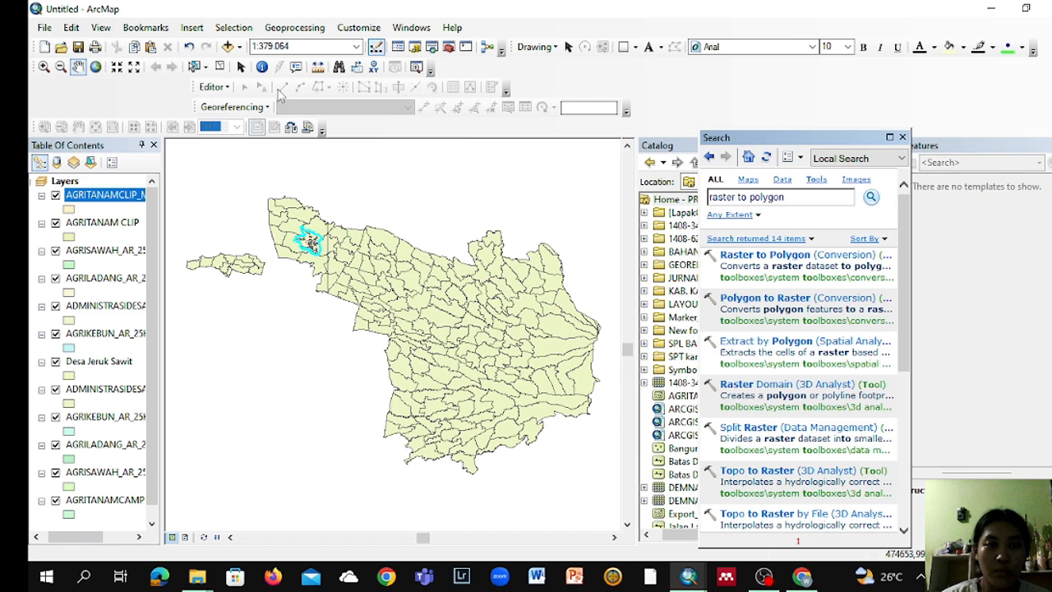
Step: Dissolve the AGRITANAMCLIP_Merge layer by the NAMOBJ field
click(300, 29)
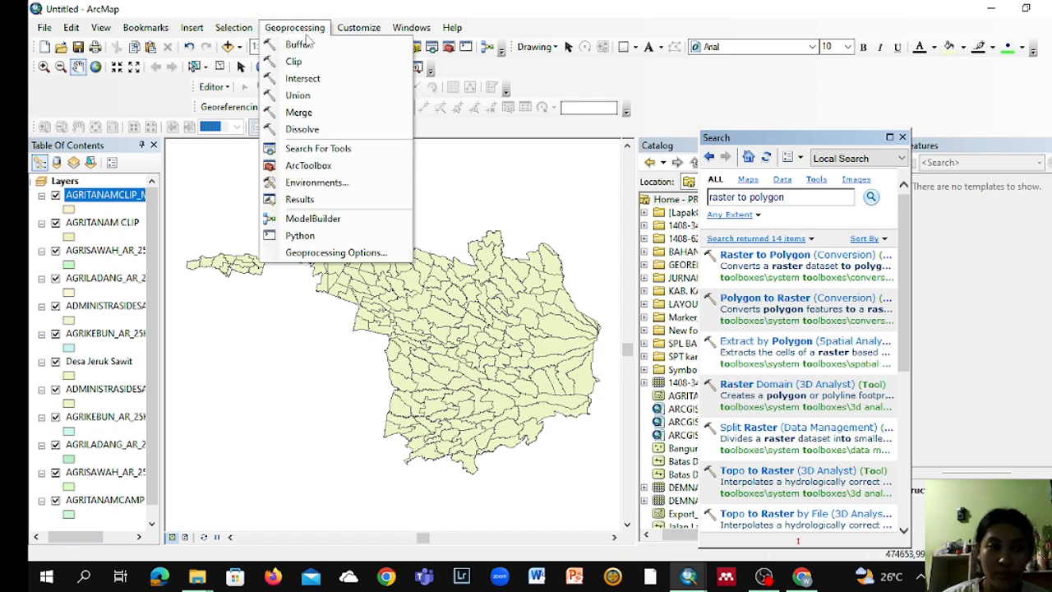
click(330, 129)
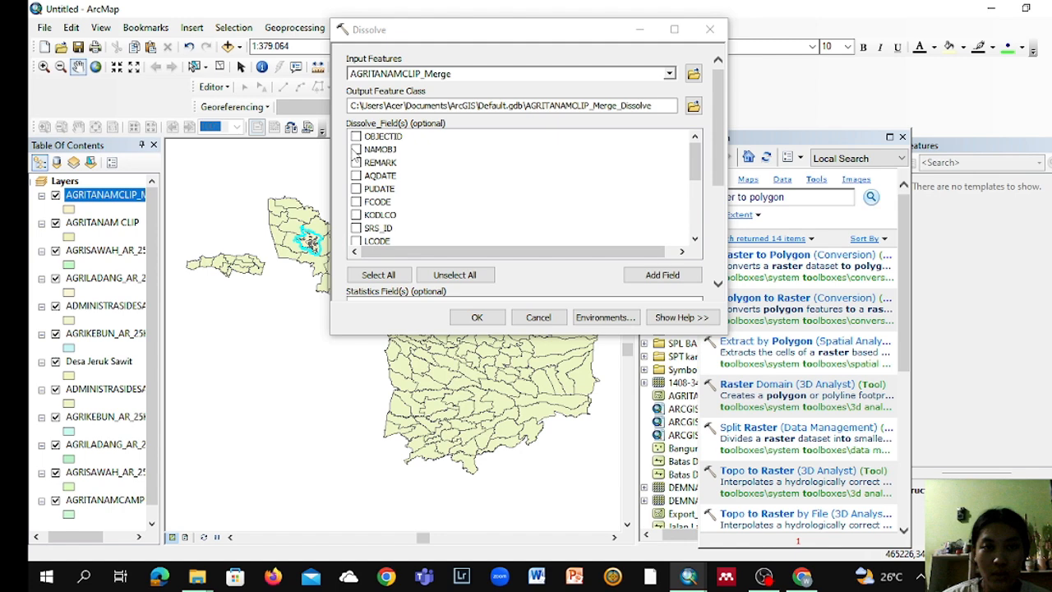
click(356, 149)
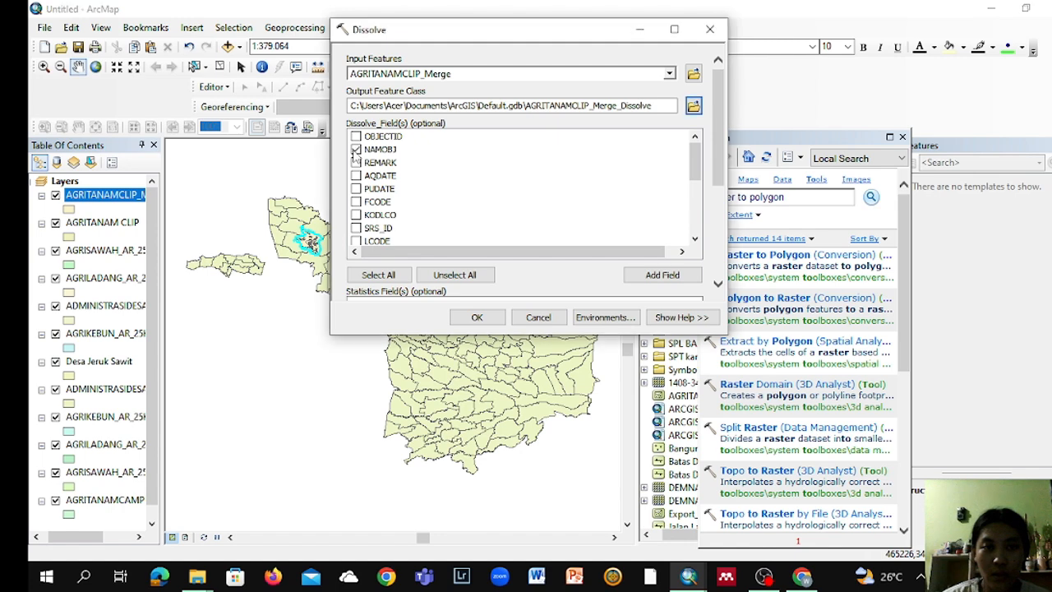
click(477, 318)
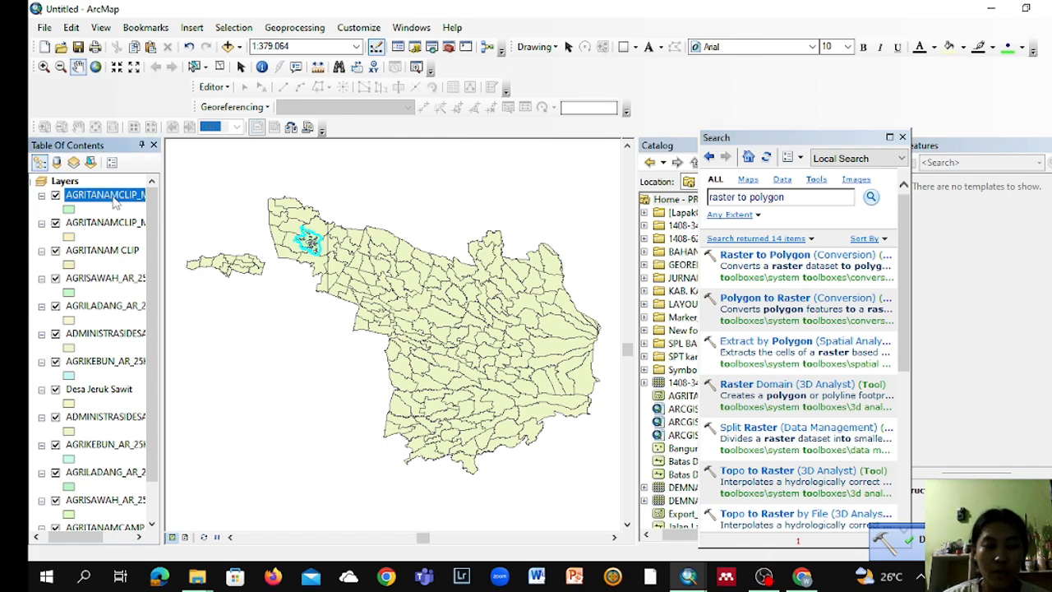
Step: Rename the dissolved layer as PETA PENGGUNAAN LAHAN
double_click(107, 195)
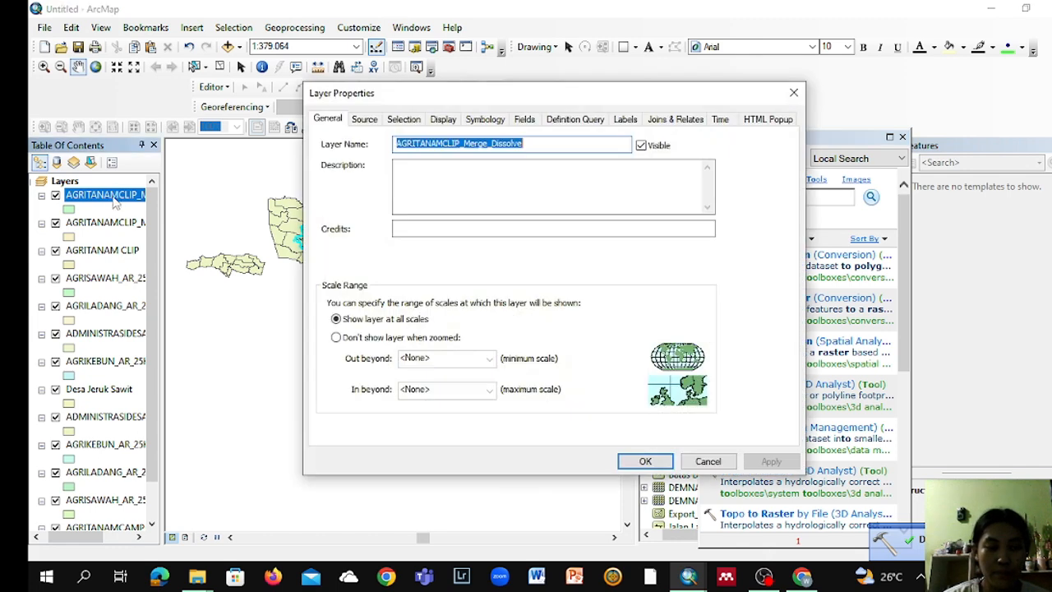
key(BackSpace)
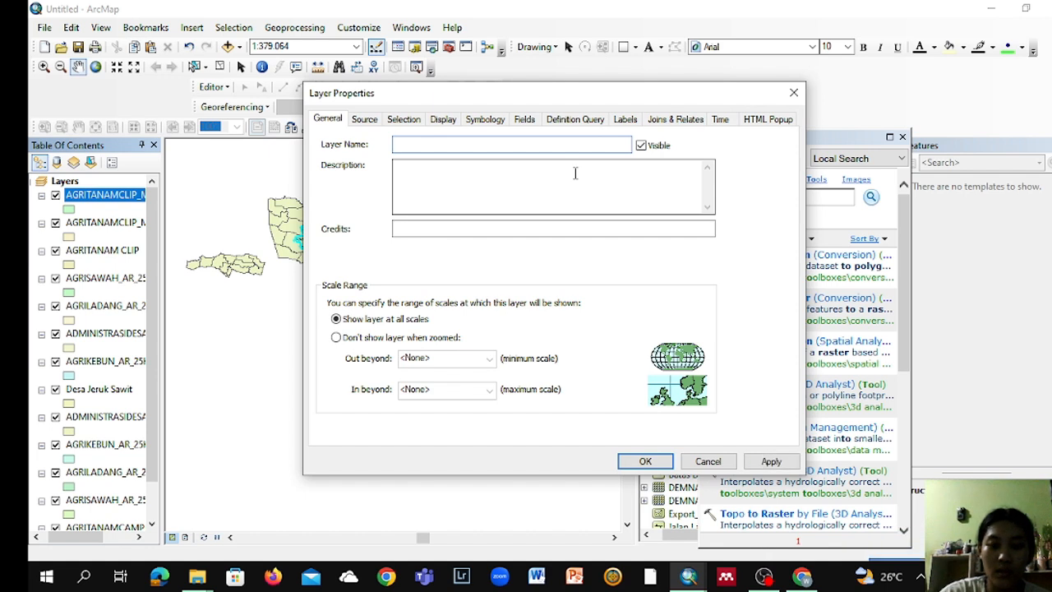
key(Caps_Lock)
text(PETA )
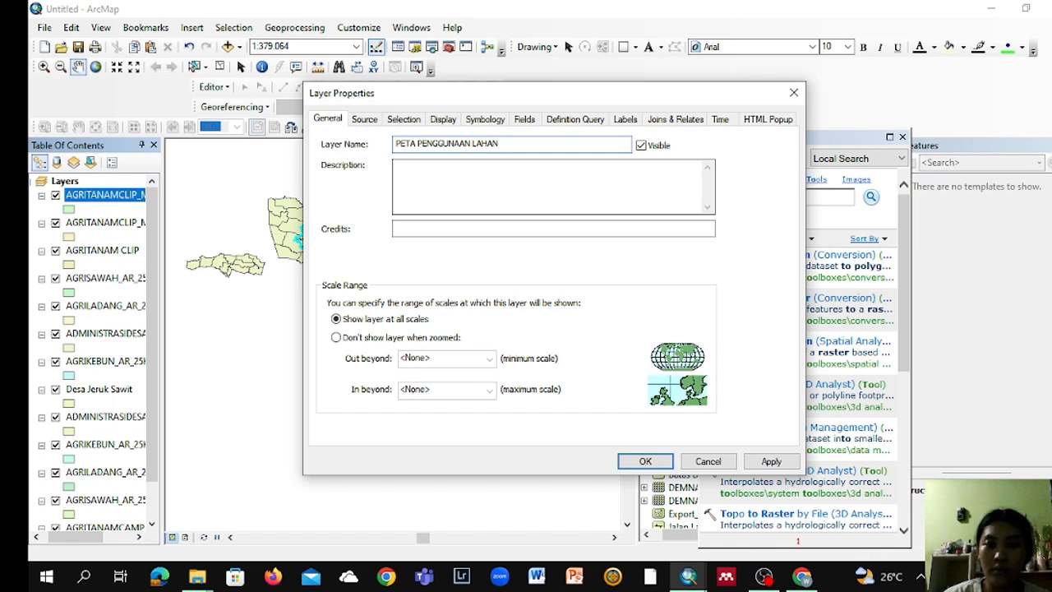
text(PENGGUNAAN LAHAN)
key(Return)
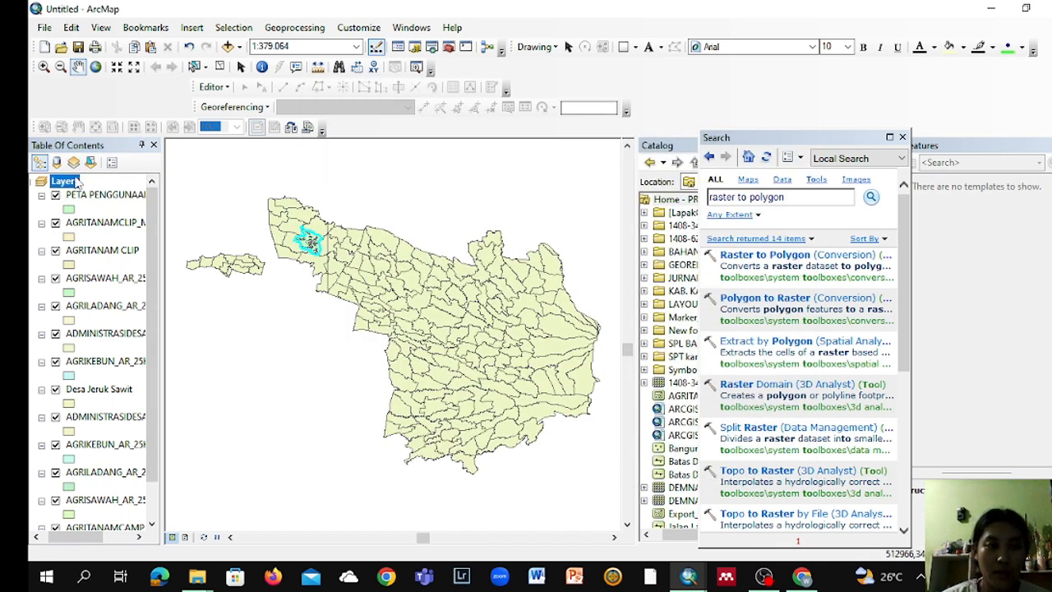
Step: Add the rasters DEMNAS_1408-34_v1.0 (1).tif and DEMNAS_1408-62_v1.0 (1).tif from the BAHAN folder to the map
right_click(77, 183)
click(109, 197)
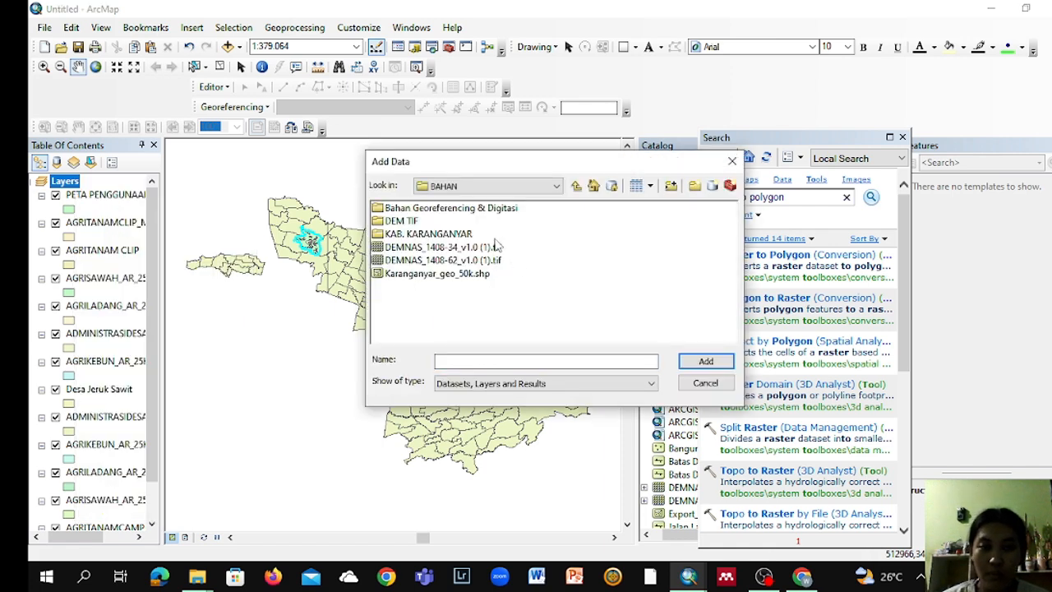
click(467, 248)
shift+click(468, 261)
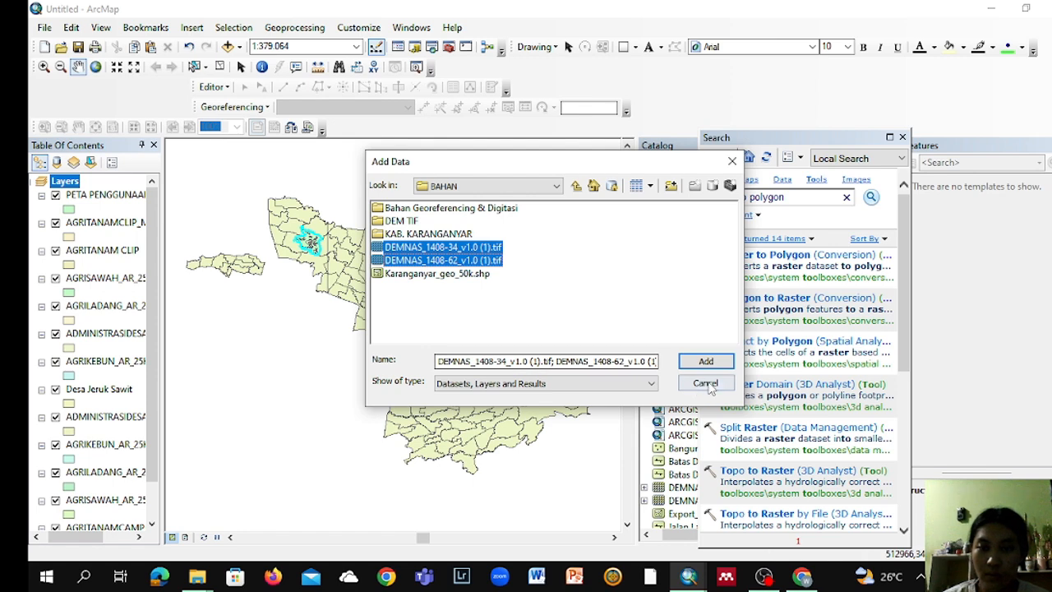
click(704, 364)
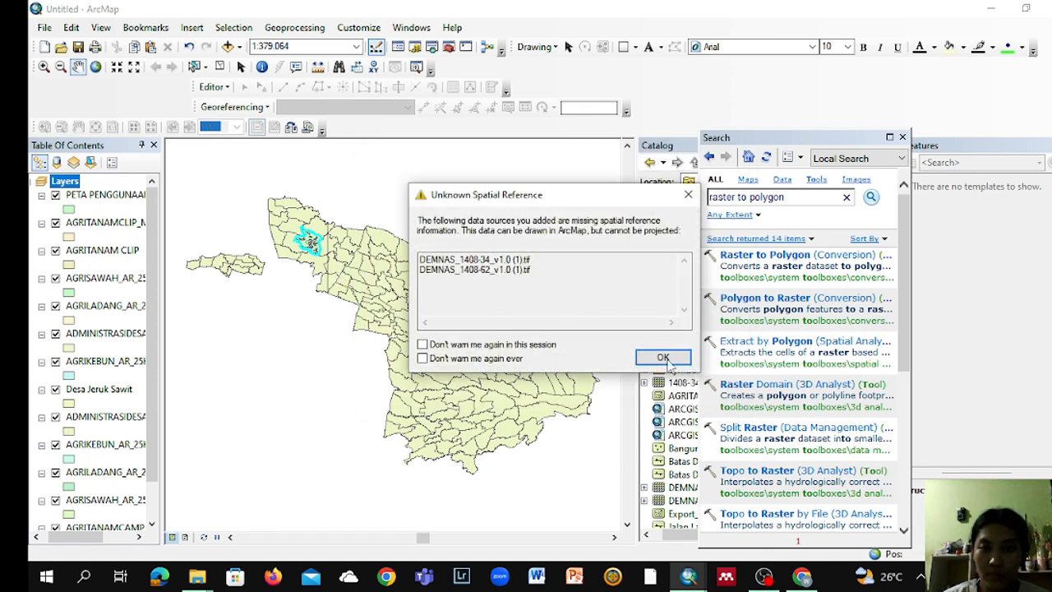
click(663, 358)
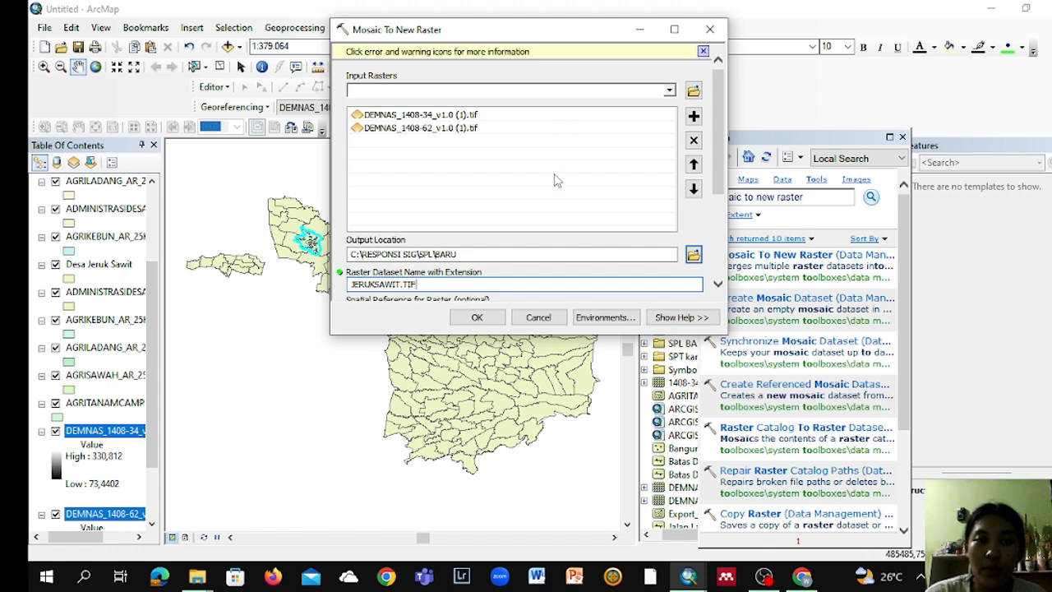
Step: Mosaic the two DEMNAS rasters into JERUKSAWIT.TIF in C:\RESPONSI SIG\SPL\BARU, with pixel type 32_BIT_SIGNED and 1 band
scroll(698, 279, down, 3)
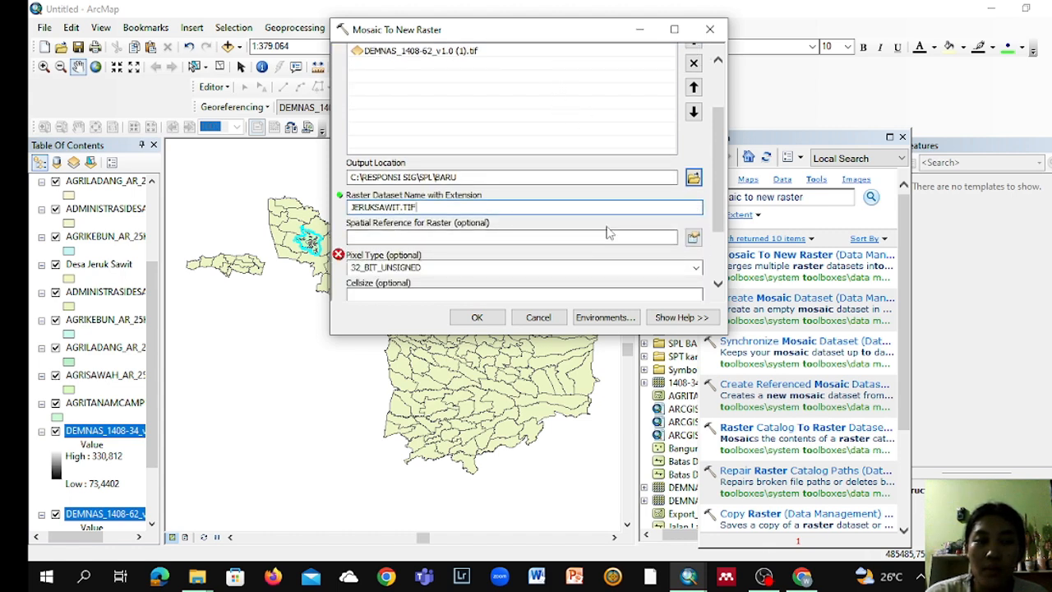
scroll(514, 230, down, 1)
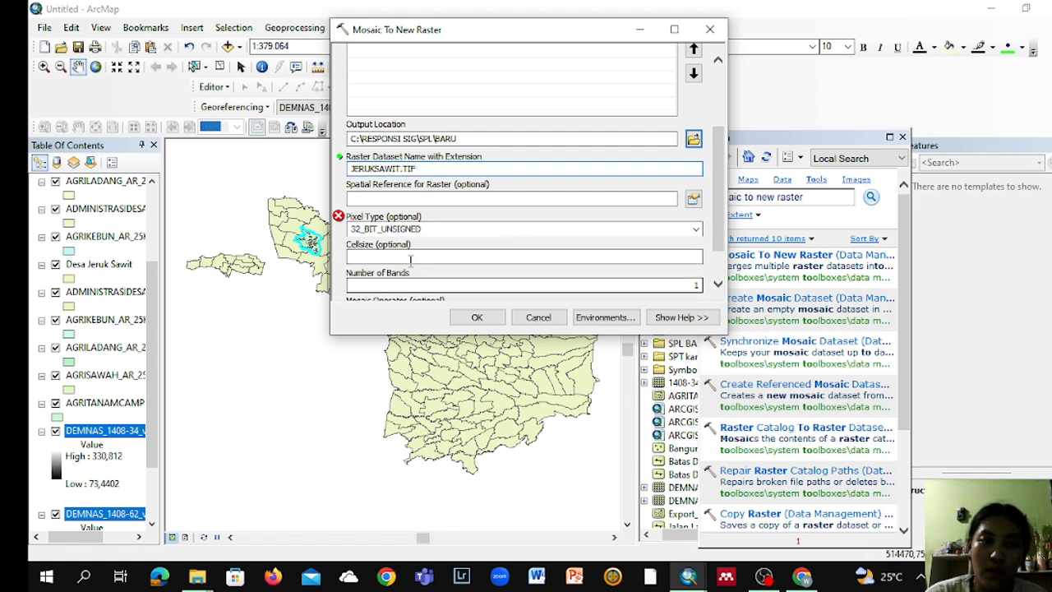
scroll(398, 215, down, 1)
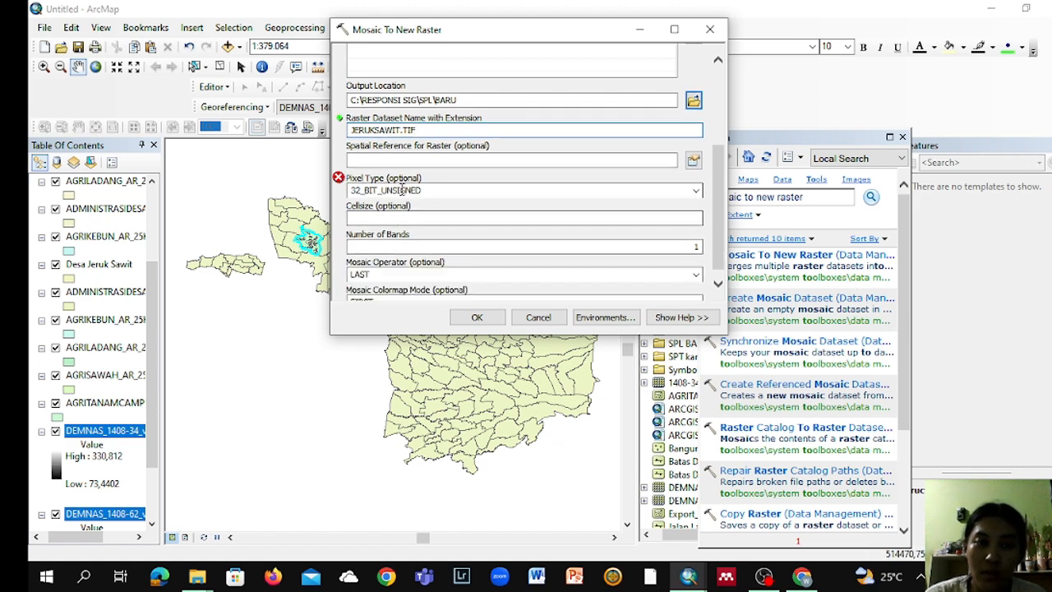
scroll(398, 188, down, 1)
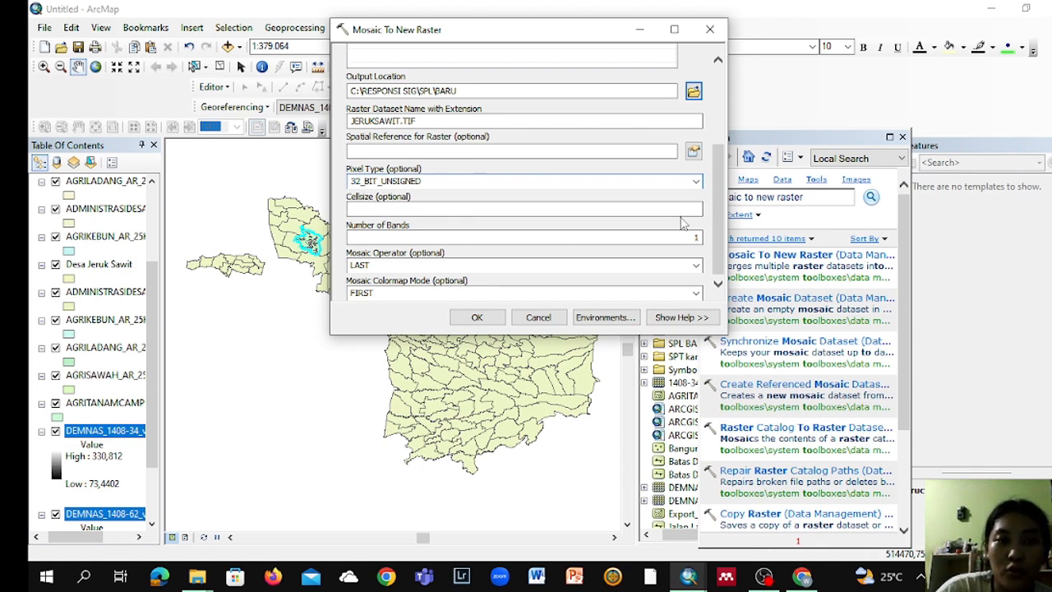
key(Down)
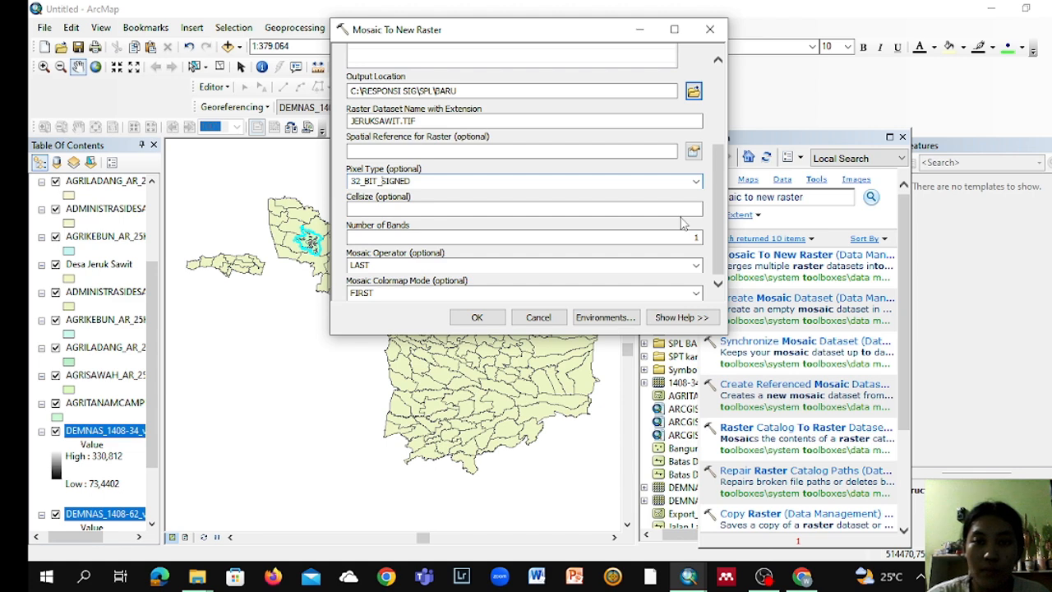
click(465, 316)
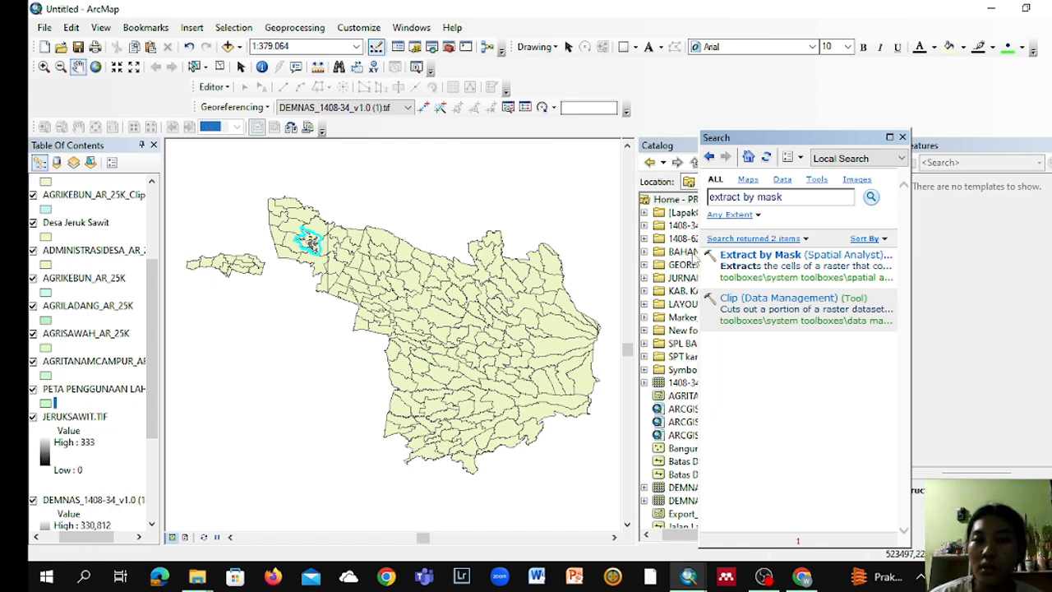
Step: Extract JERUKSAWIT.TIF by mask using the PETA PENGGUNAAN LAHAN layer, and hide the JERUKSAWIT.TIF layer
click(779, 255)
double_click(779, 255)
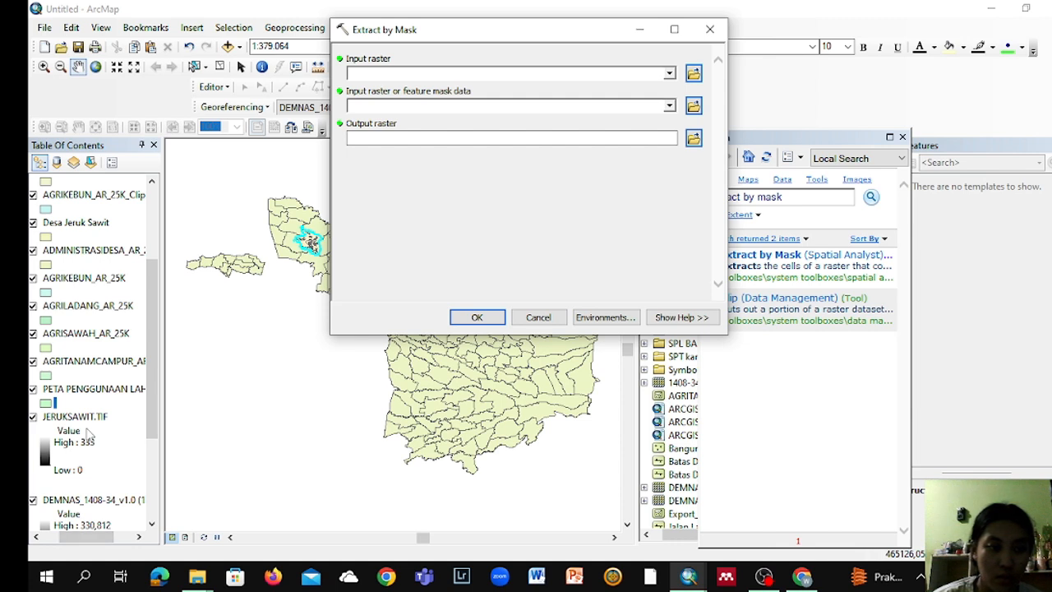
drag(92, 422, 395, 73)
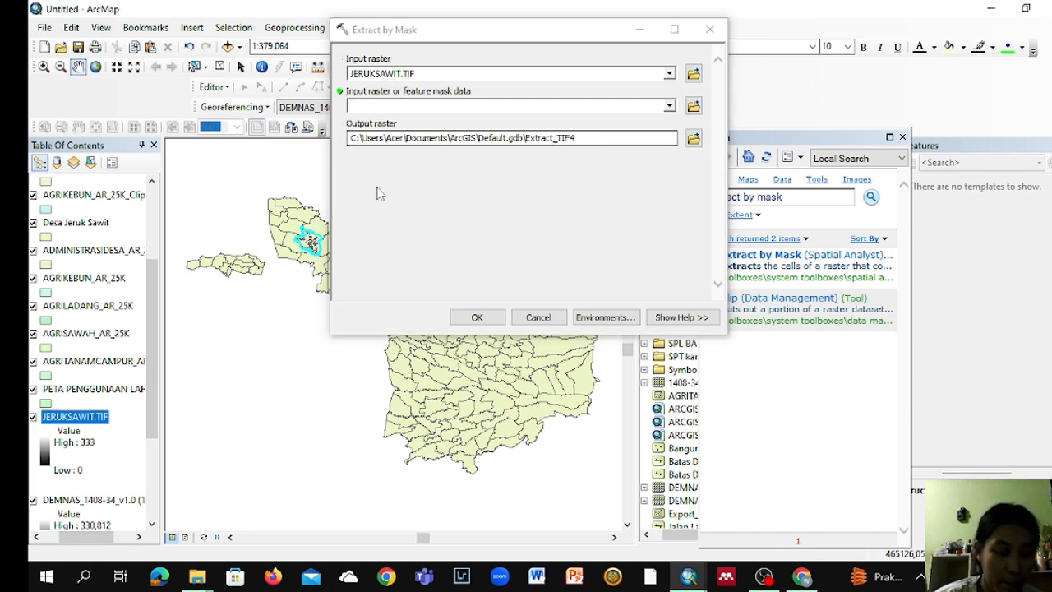
drag(70, 388, 419, 107)
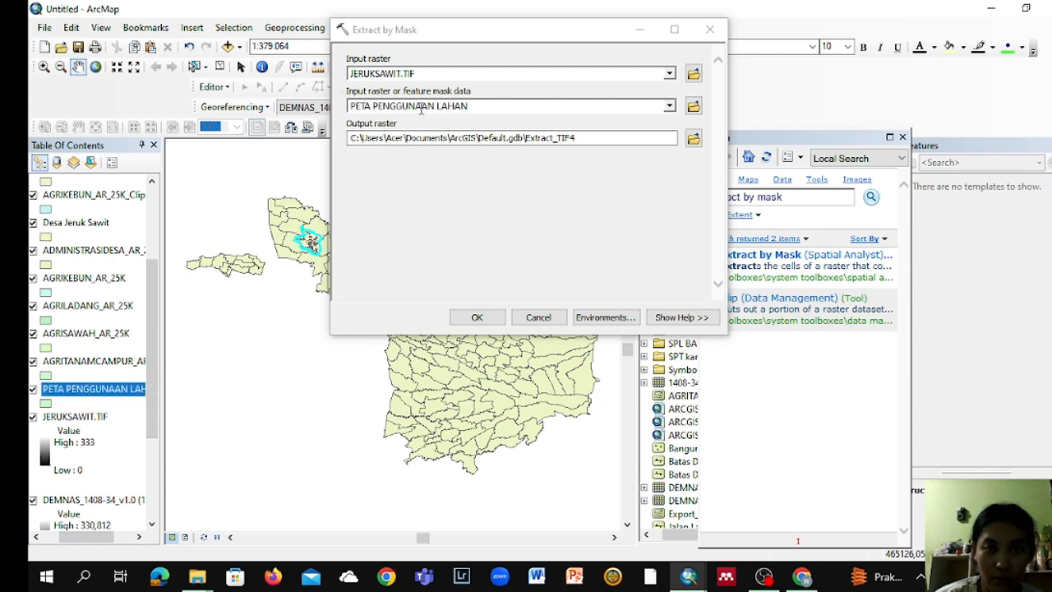
click(476, 317)
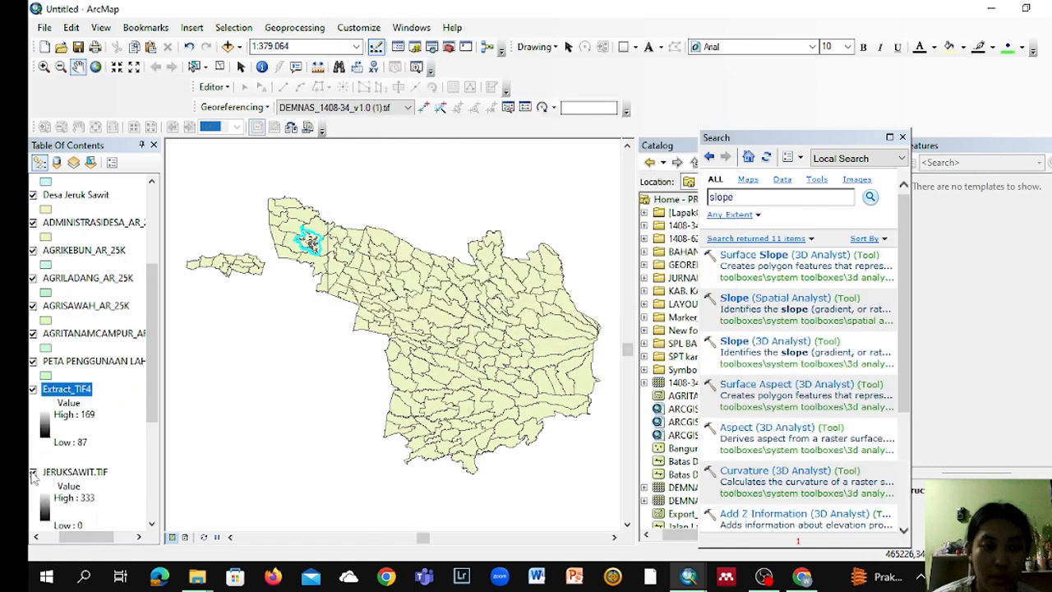
click(33, 477)
click(33, 474)
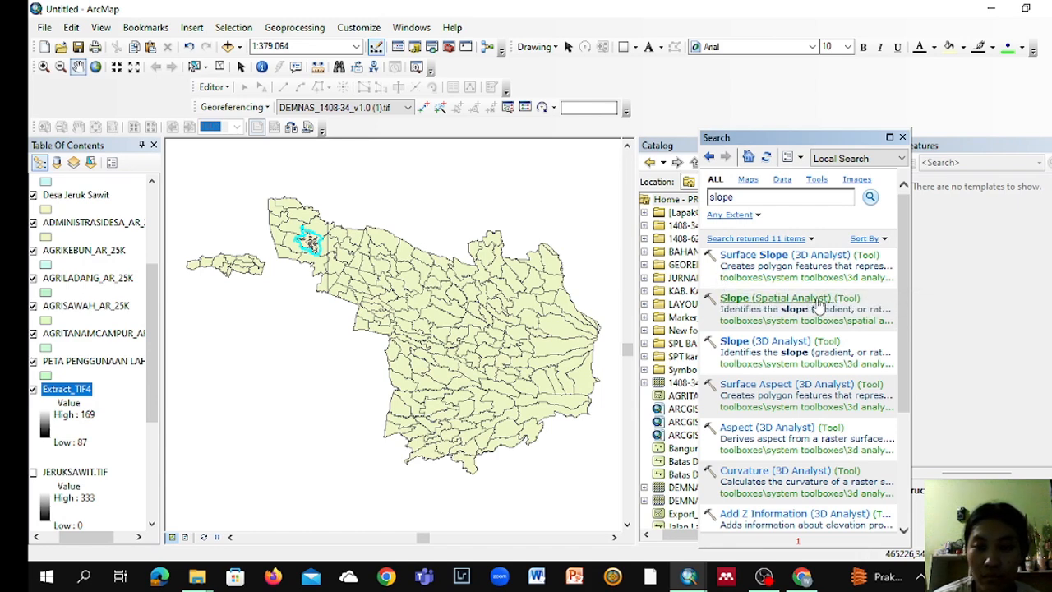
Step: Calculate a slope raster in degrees from the masked elevation raster Extract_TIF4 with the Spatial Analyst Slope tool
click(730, 299)
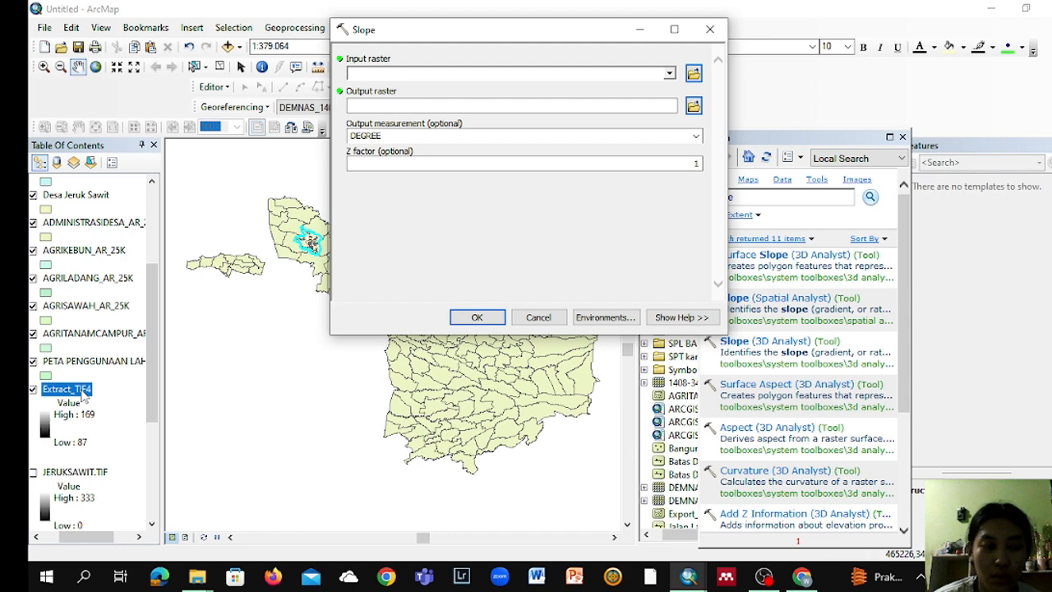
drag(82, 397, 369, 74)
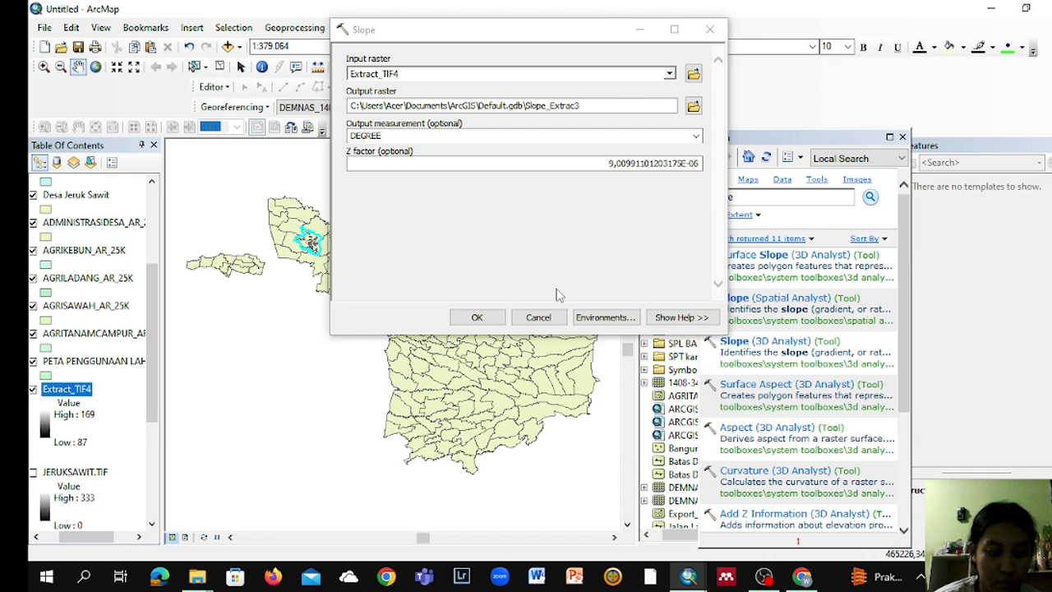
click(468, 320)
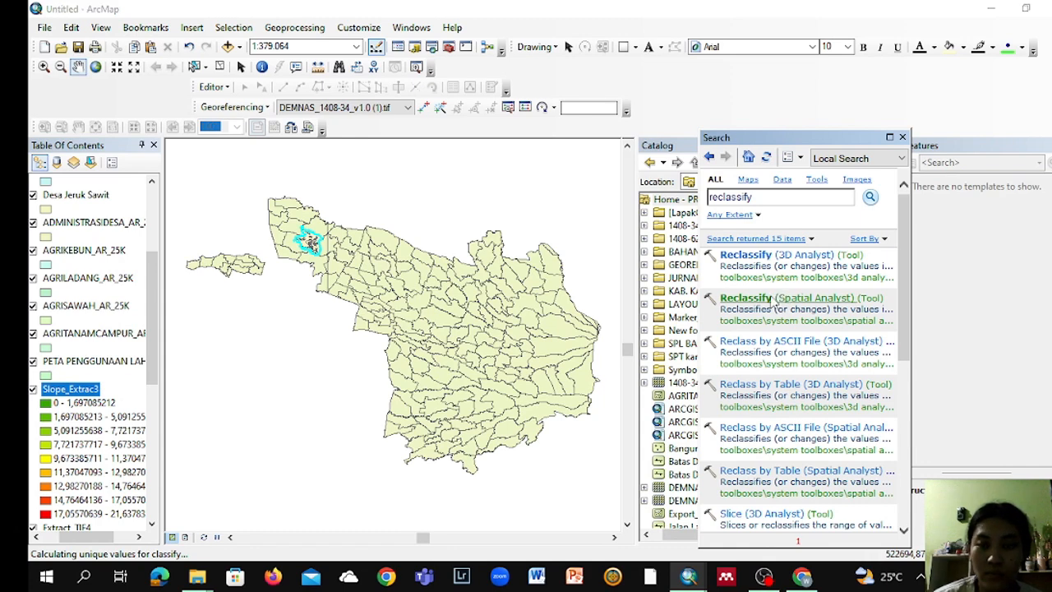
Step: Reclassify the slope raster Slope_Extrac3 into 5 classes with percentage break values 8, 15, 25, 45 and 100
click(772, 301)
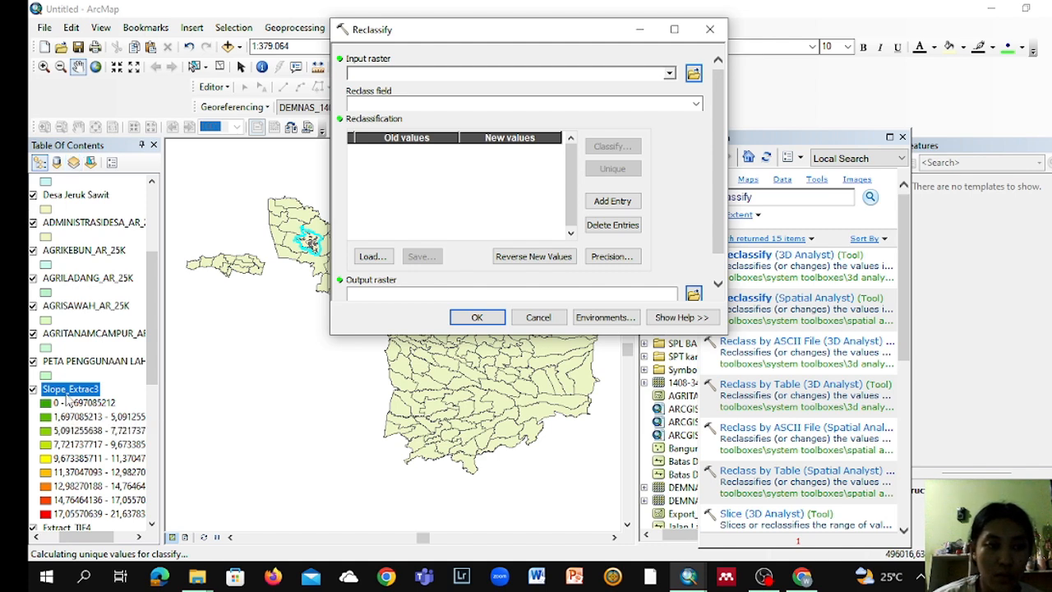
drag(69, 396, 378, 74)
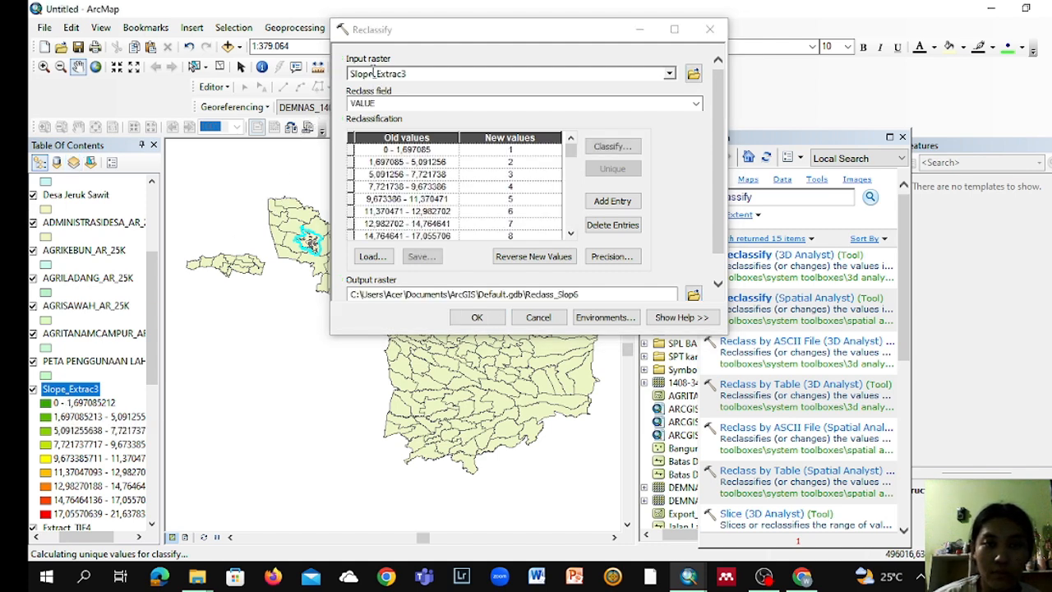
click(611, 147)
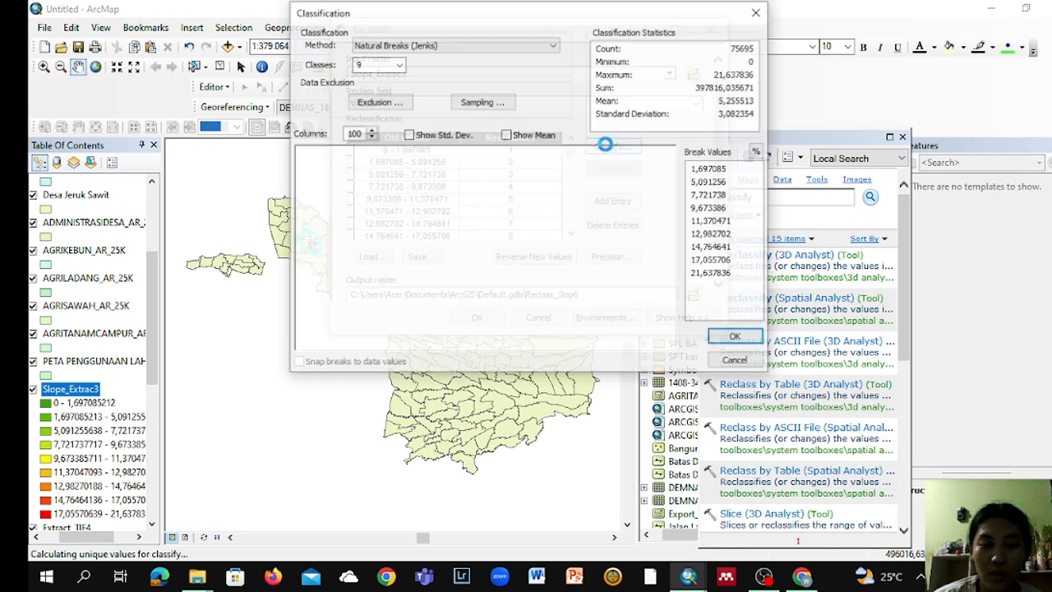
click(397, 65)
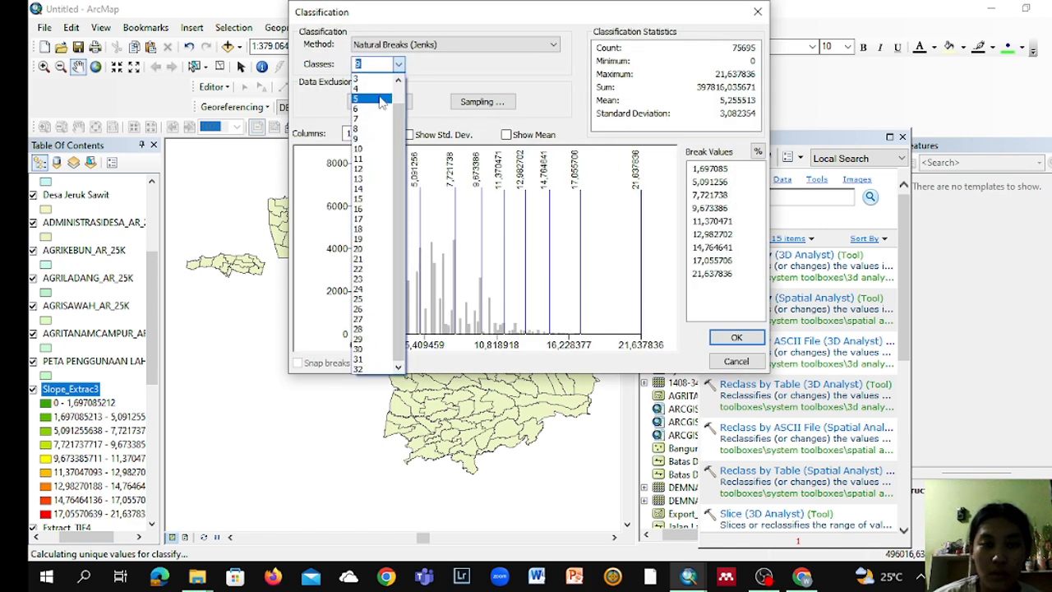
click(382, 98)
click(757, 152)
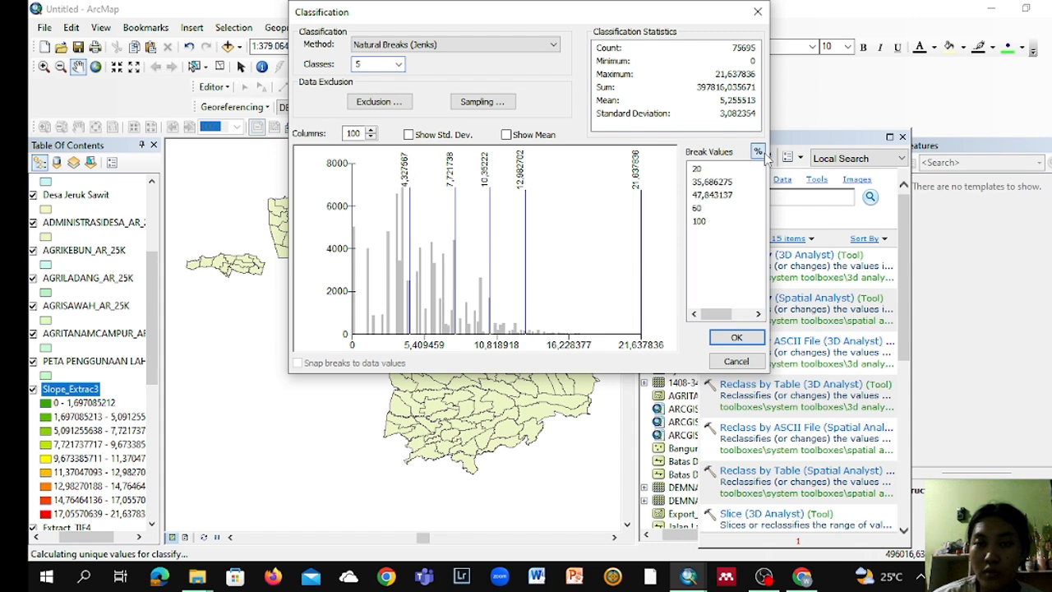
click(723, 169)
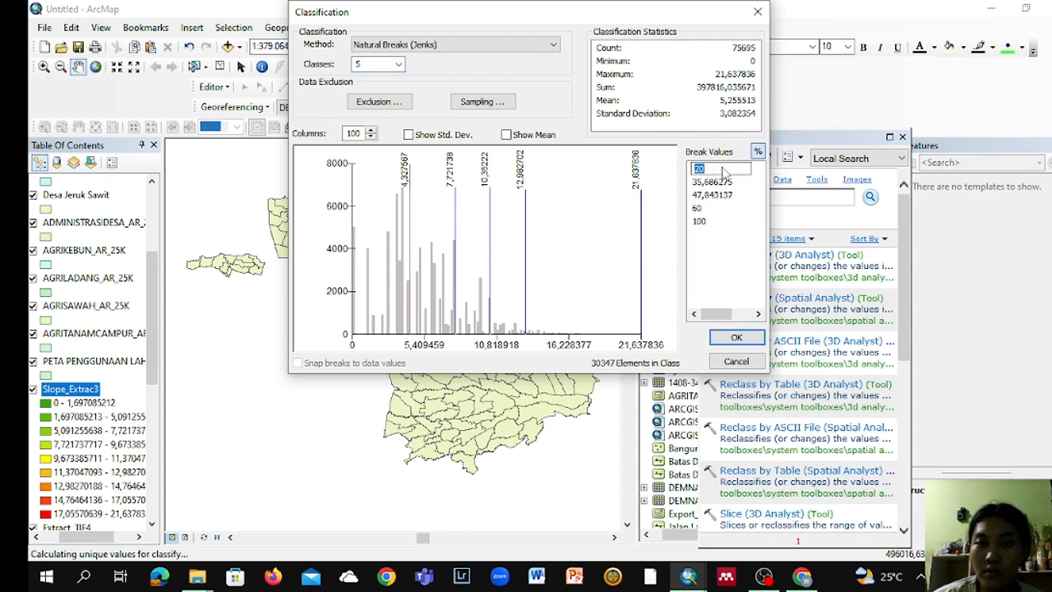
click(736, 339)
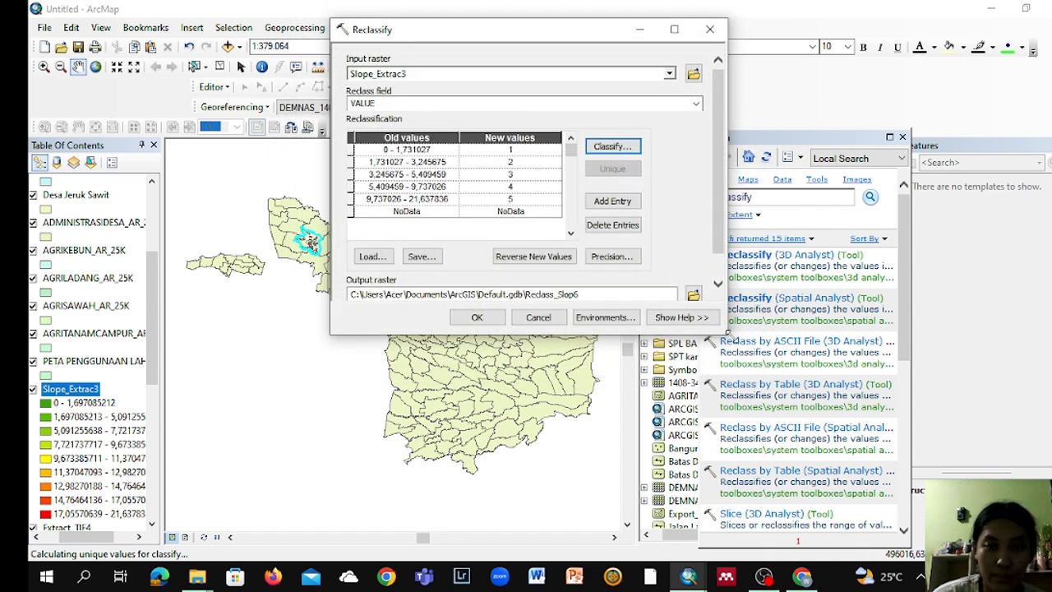
click(479, 317)
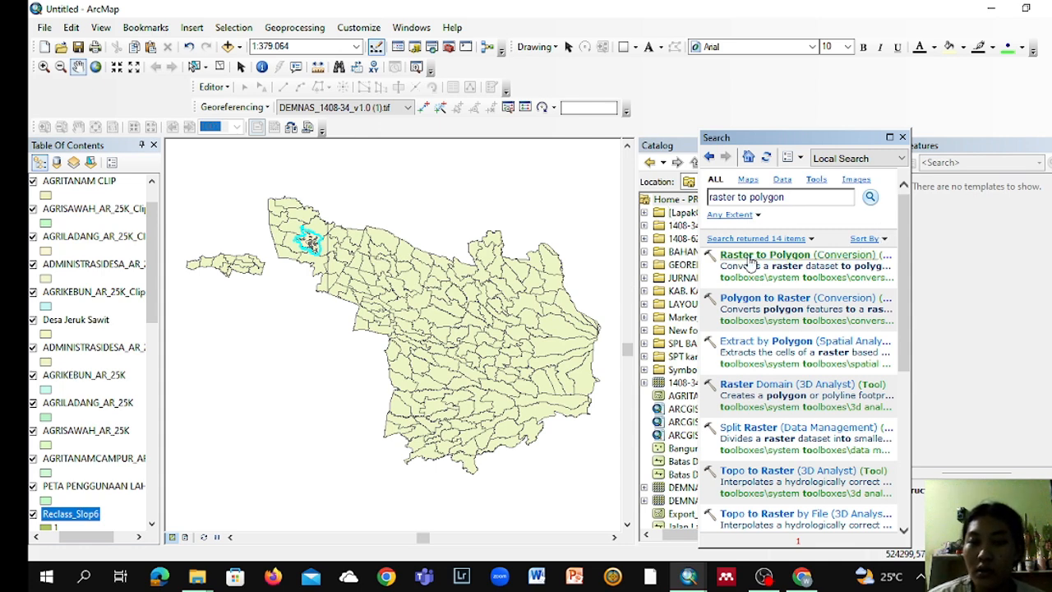
Step: Convert the reclassified slope raster Reclass_Slop6 to simplified polygons using the Value field
click(750, 257)
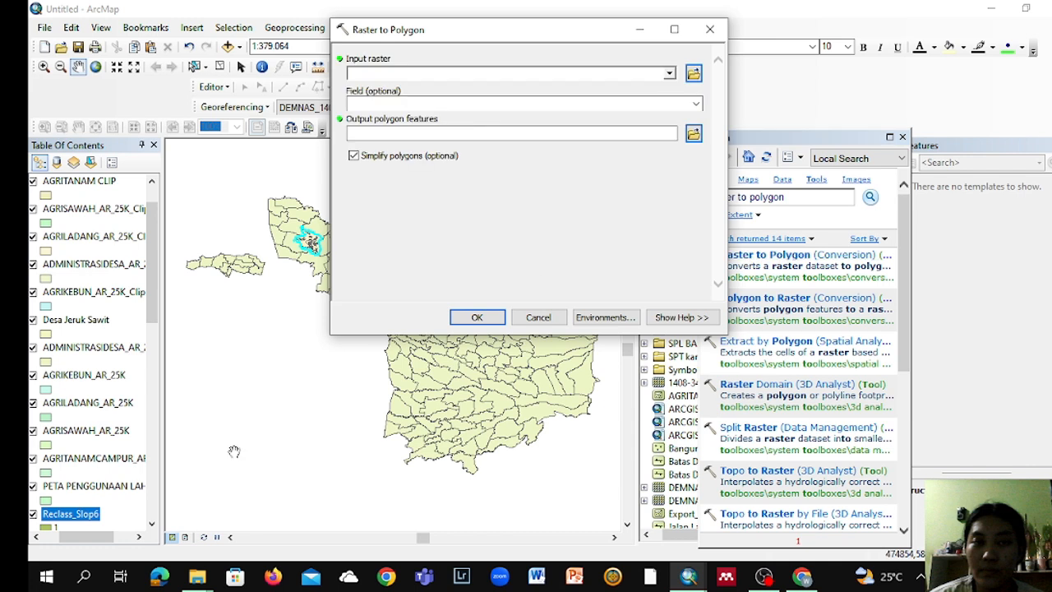
drag(74, 513, 511, 74)
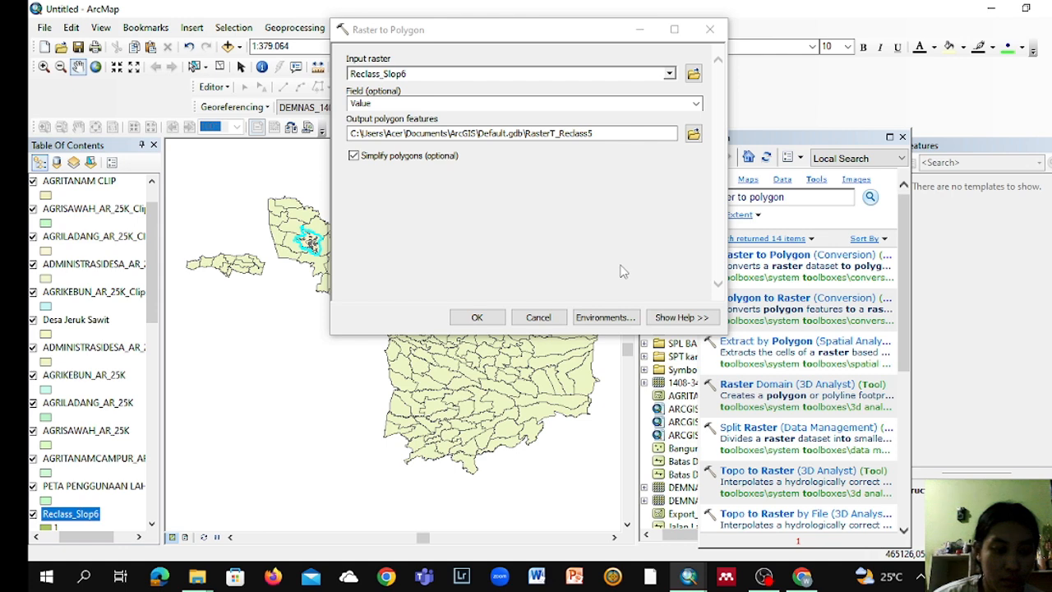
click(478, 317)
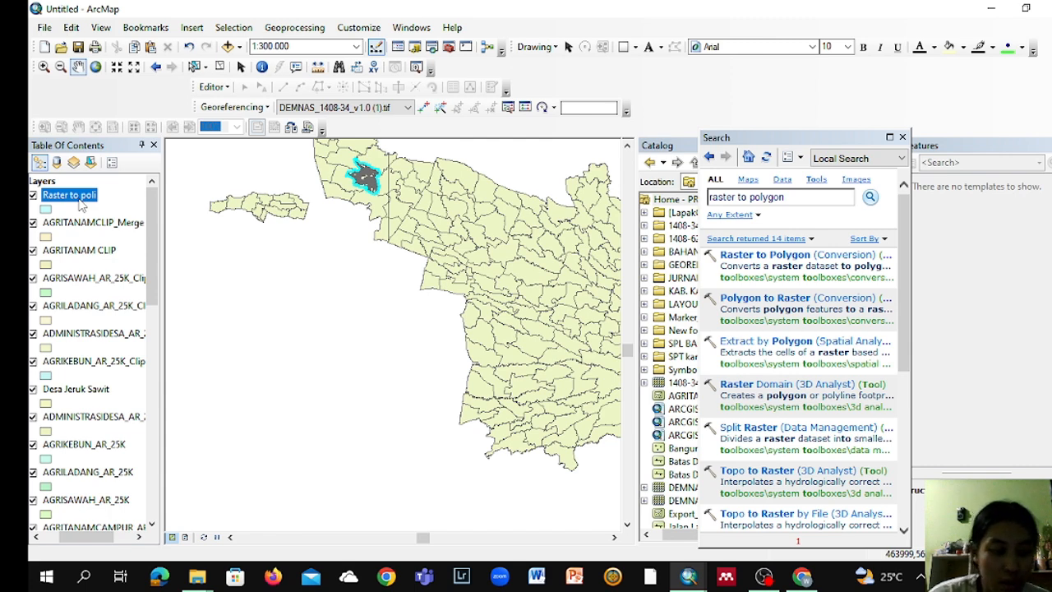
Step: Dissolve the Raster to poli layer by the gridcode field
click(301, 28)
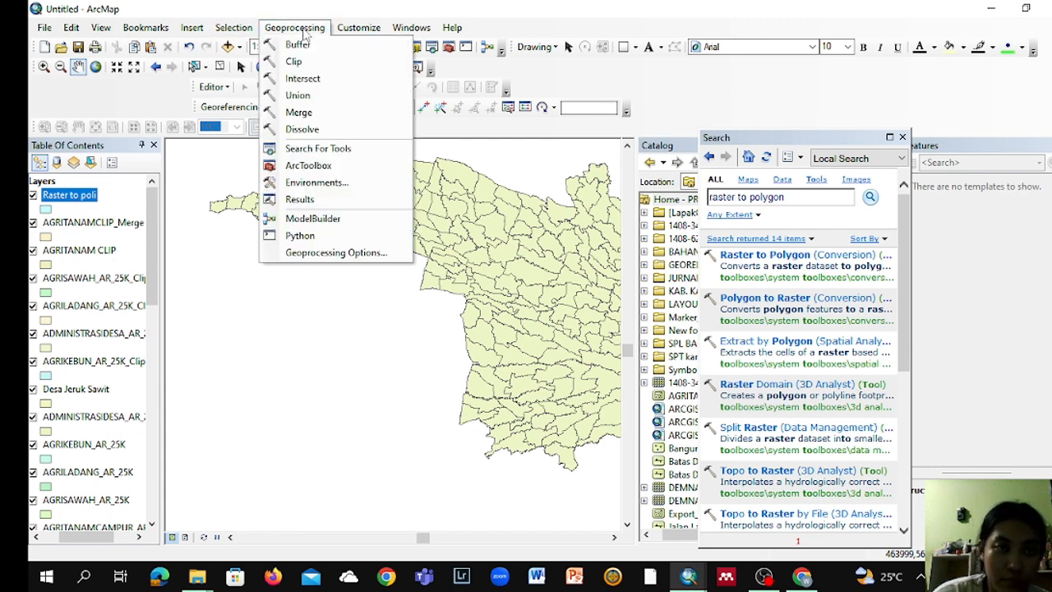
click(324, 129)
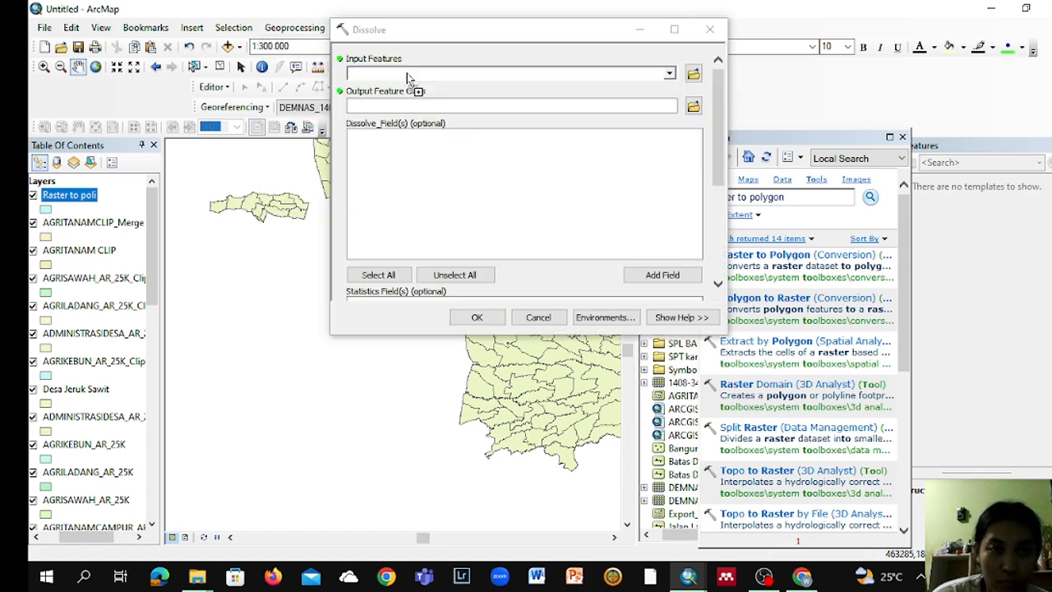
drag(408, 78, 409, 76)
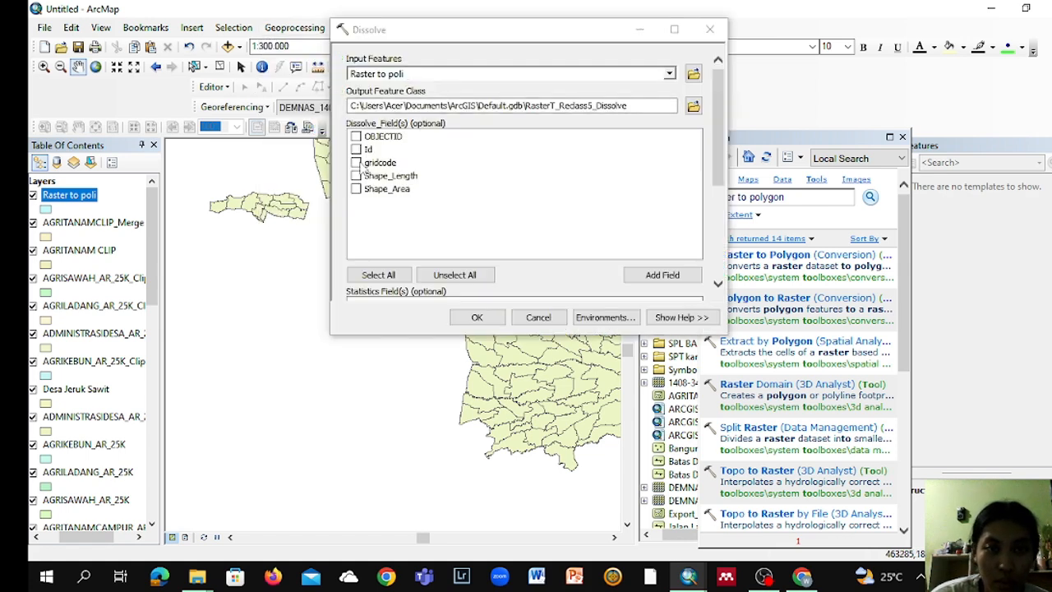
click(357, 163)
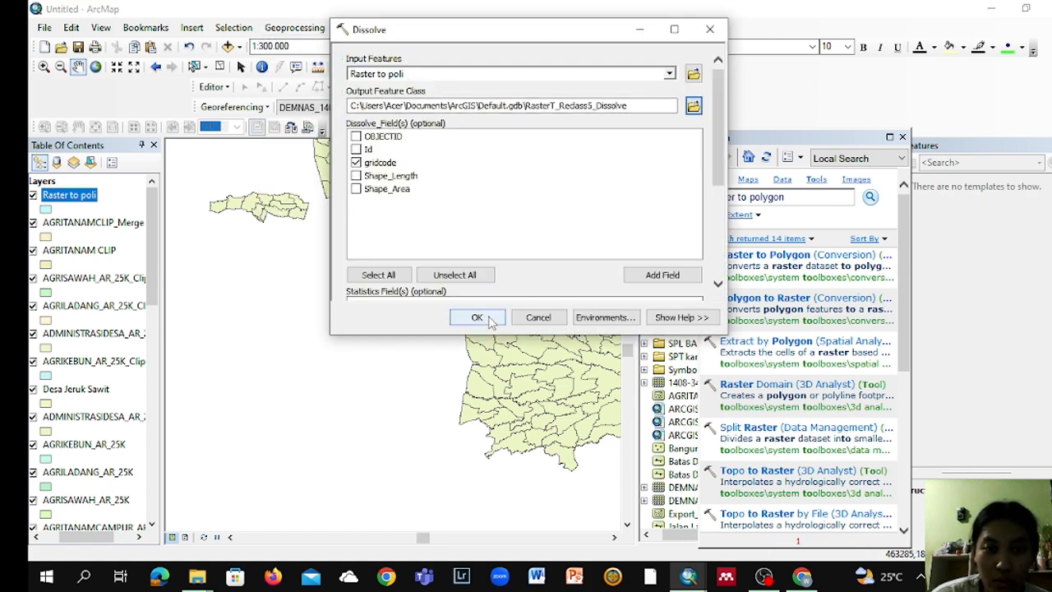
click(485, 317)
Step: Add a text field named Kemiringan with length 50 to the attribute table of the RasterT_Reclass5_Dissolve layer
click(89, 194)
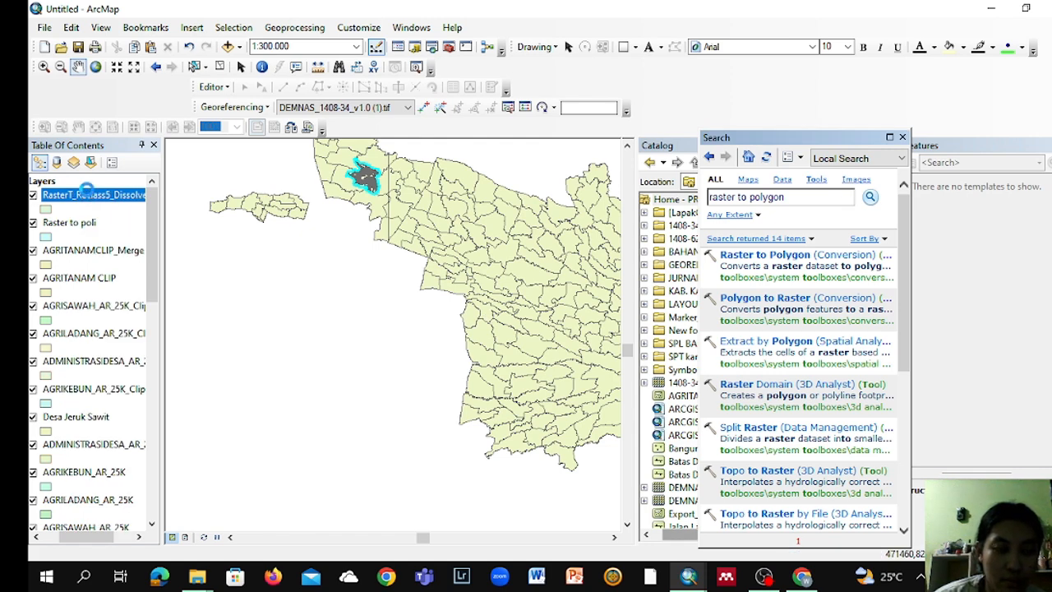
right_click(89, 193)
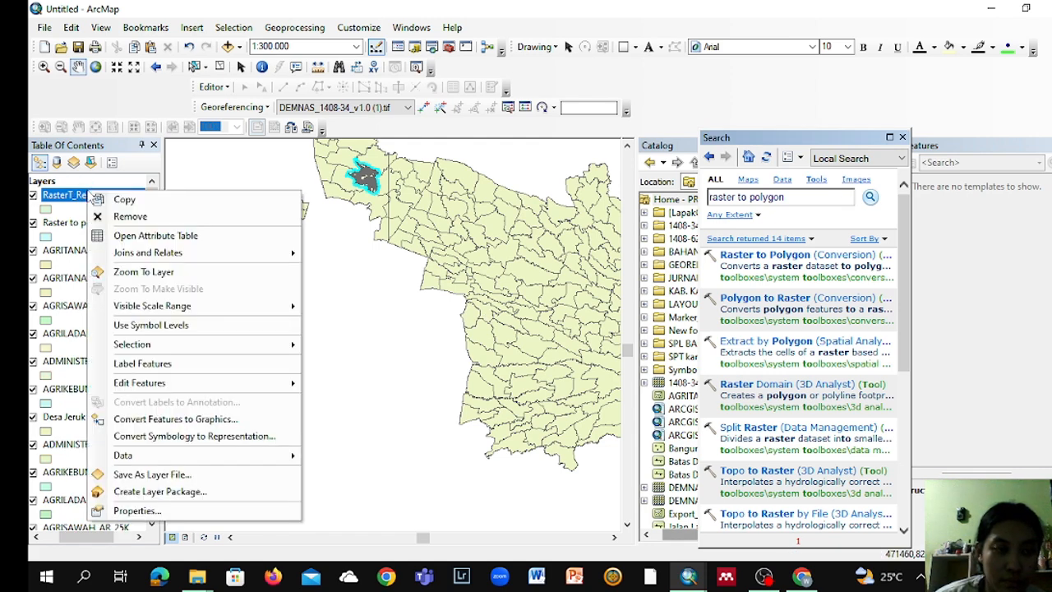
click(108, 236)
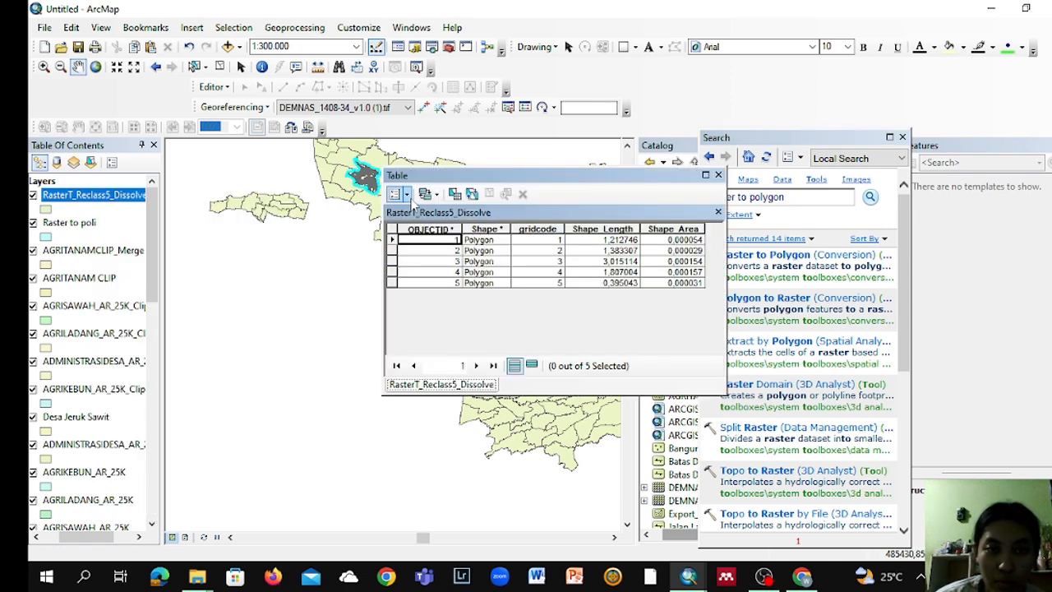
click(408, 197)
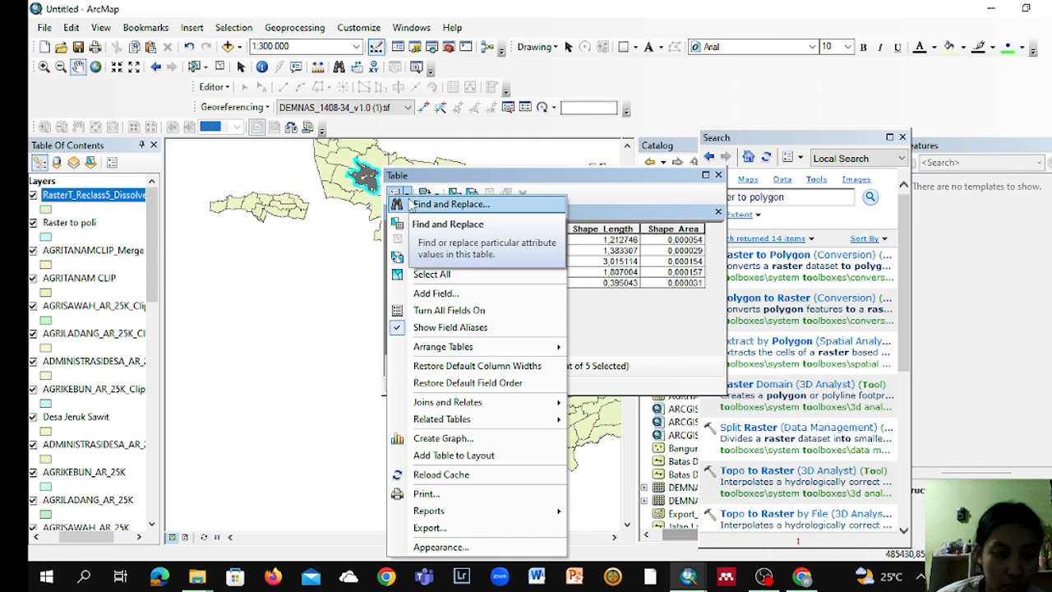
click(433, 293)
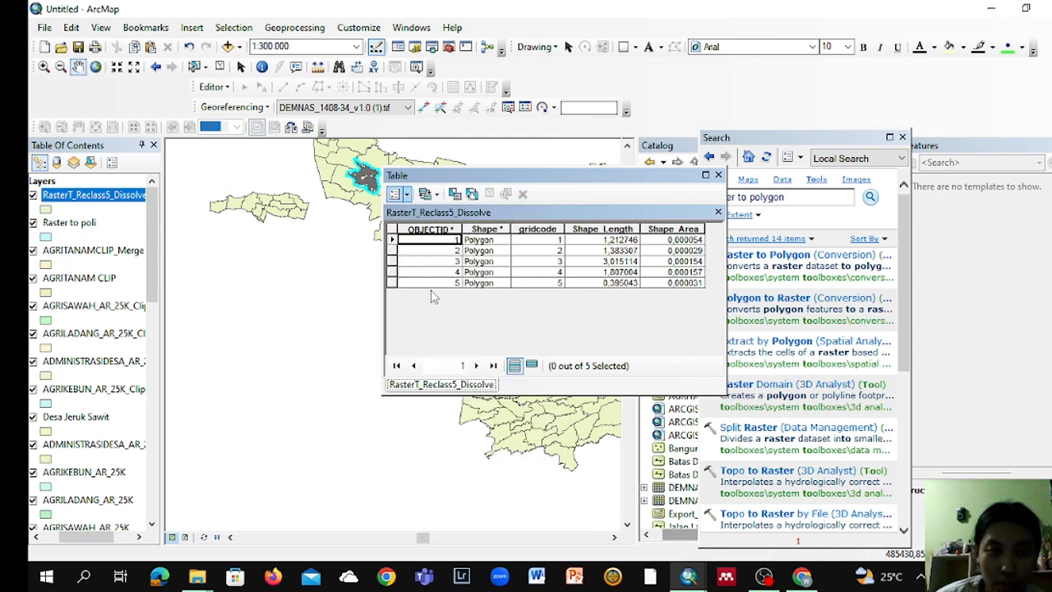
text(Kemiringan)
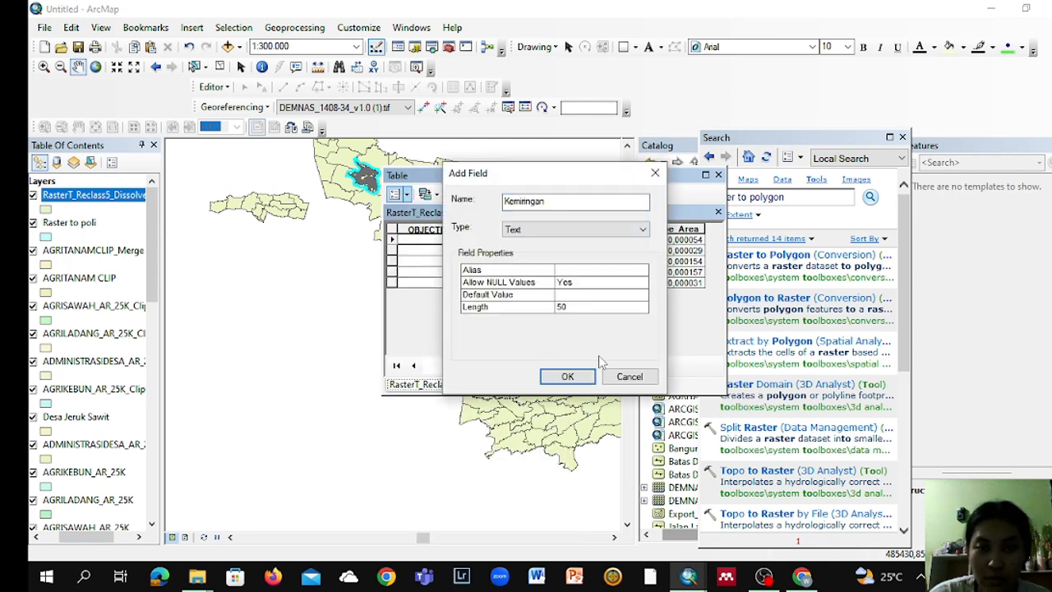
click(567, 376)
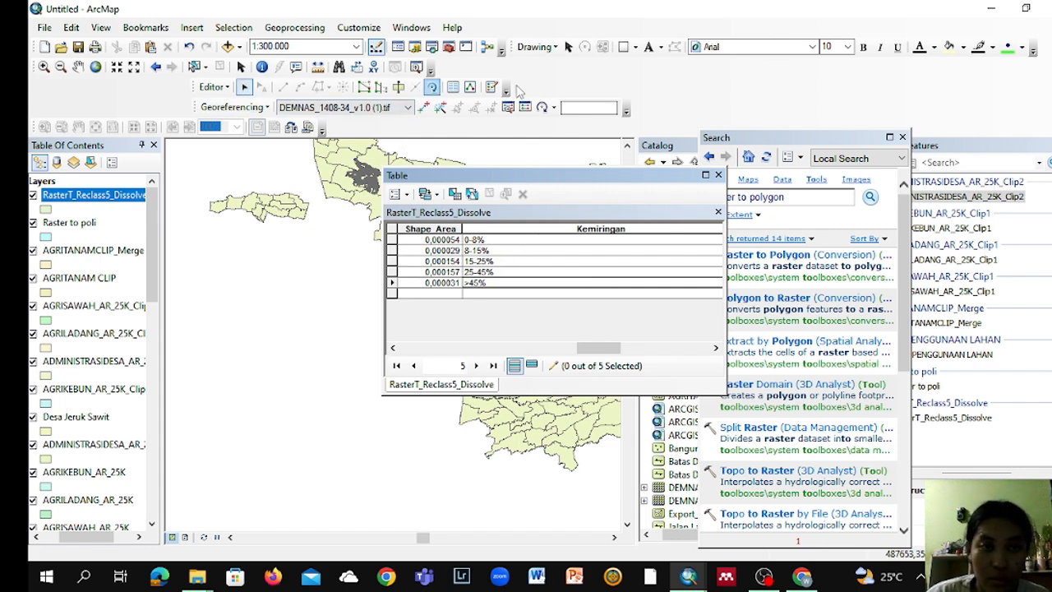
Step: Save the Kemiringan slope classes 0-8%, 8-15%, 15-25%, 25-45% and >45%, and end the edit session
click(214, 87)
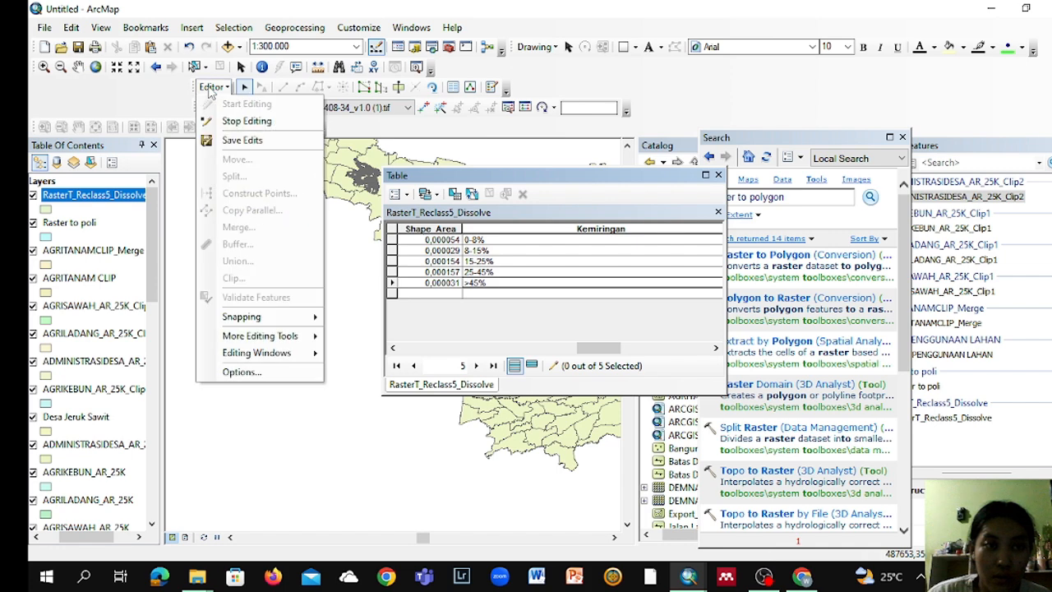
click(238, 121)
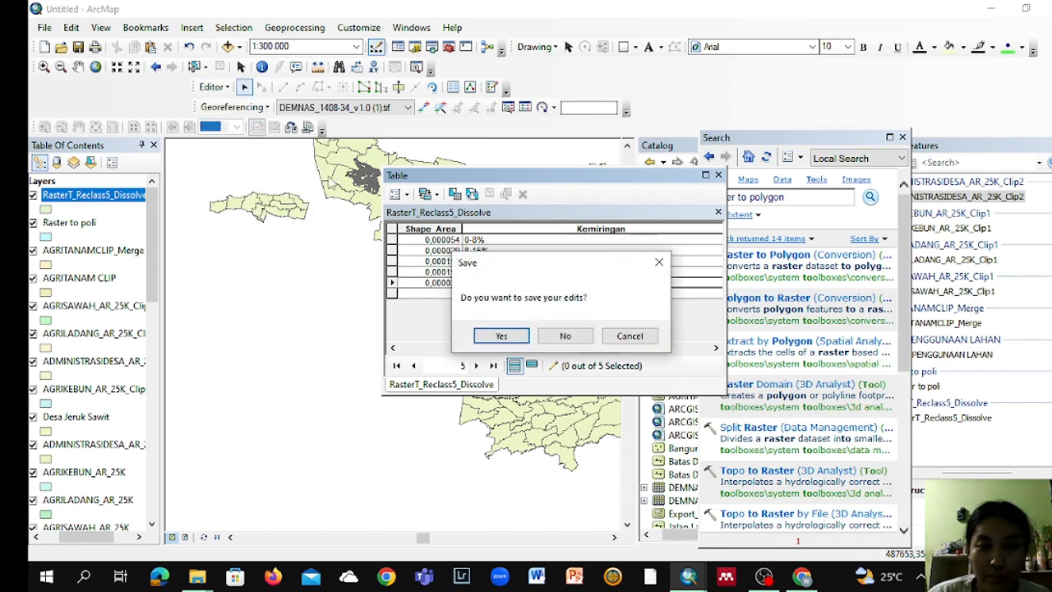
key(Return)
Step: Dissolve the RasterT_Reclass5_Dissolve layer by the Kemiringan field
click(110, 198)
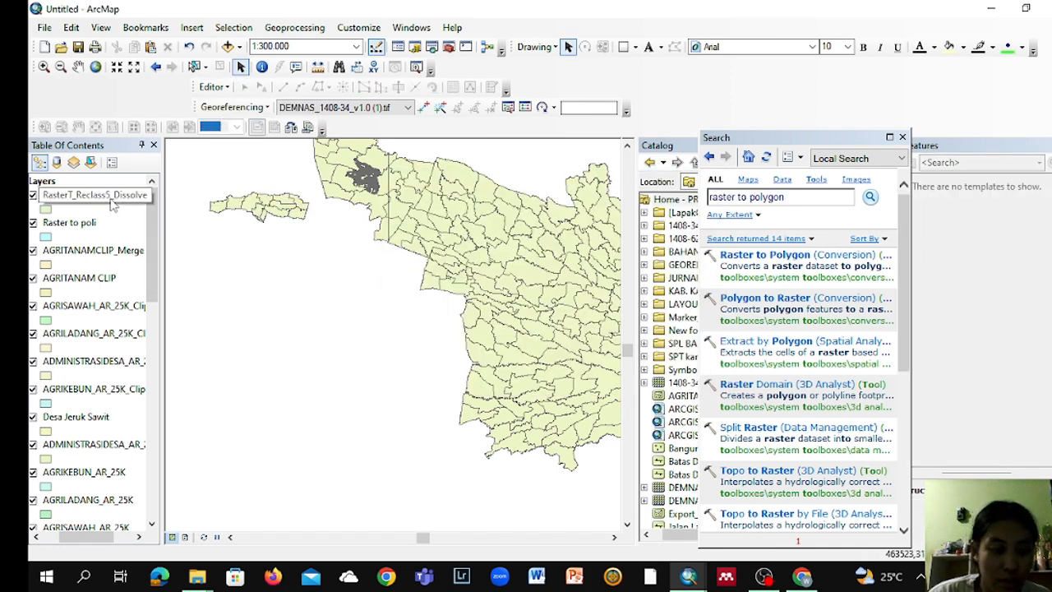
click(295, 31)
click(315, 132)
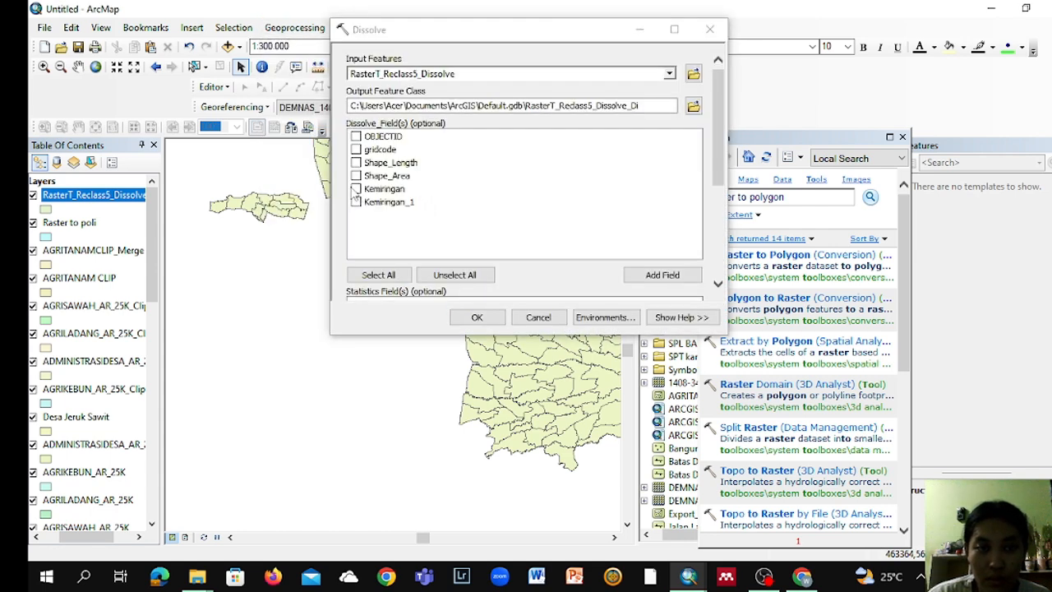
click(355, 191)
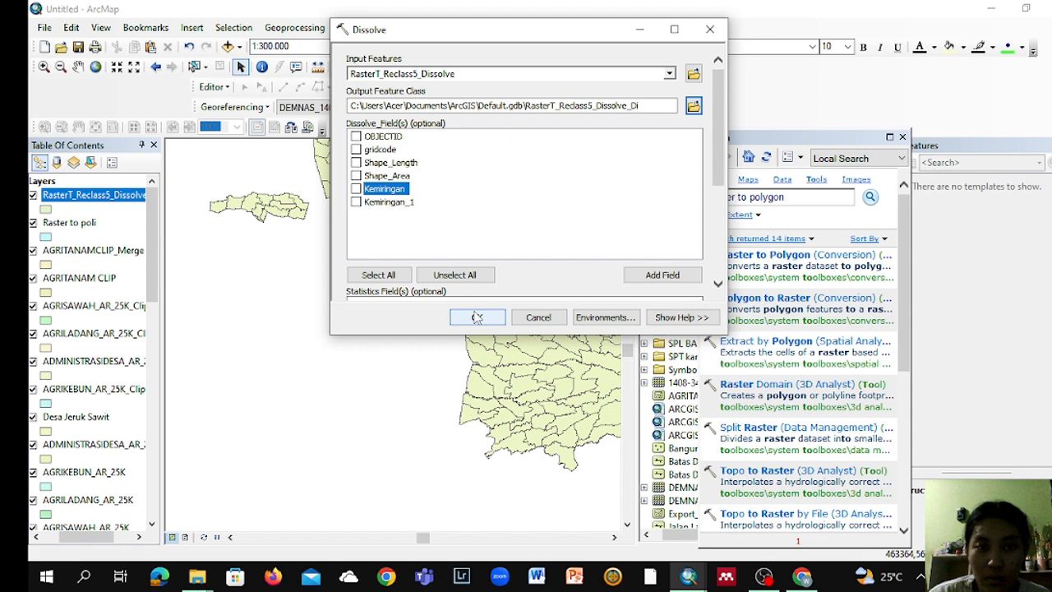
click(476, 317)
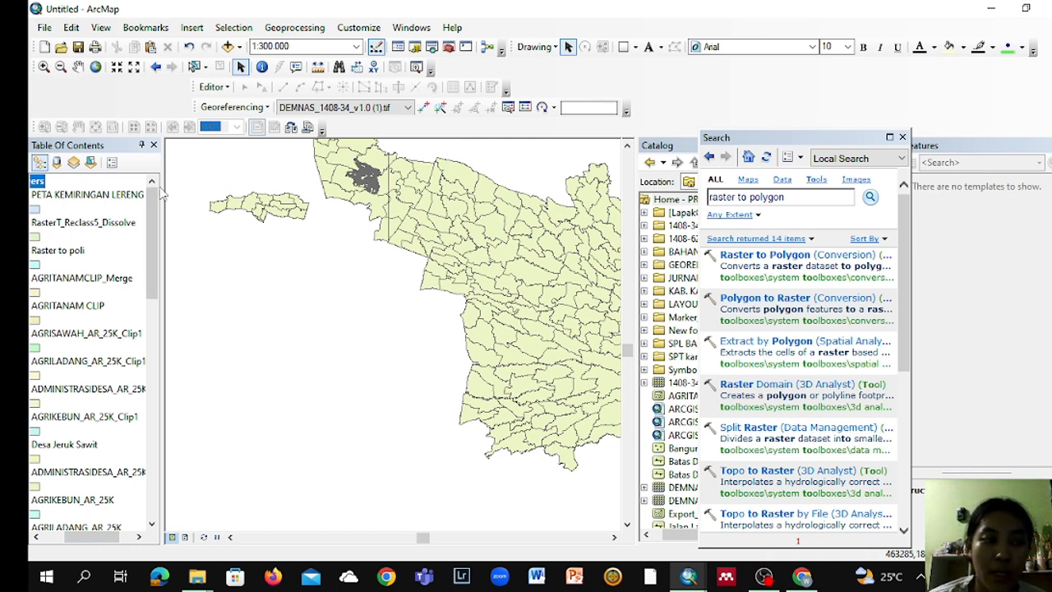
Step: Add the Karanganyar_geo_50k.shp shapefile from the BAHAN folder to the map
right_click(65, 188)
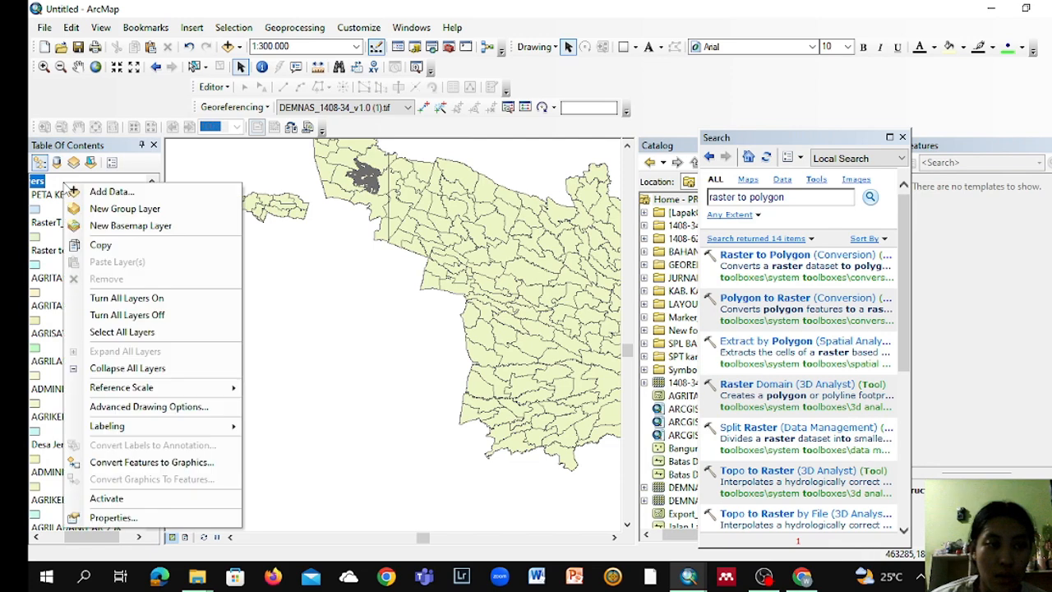
click(71, 190)
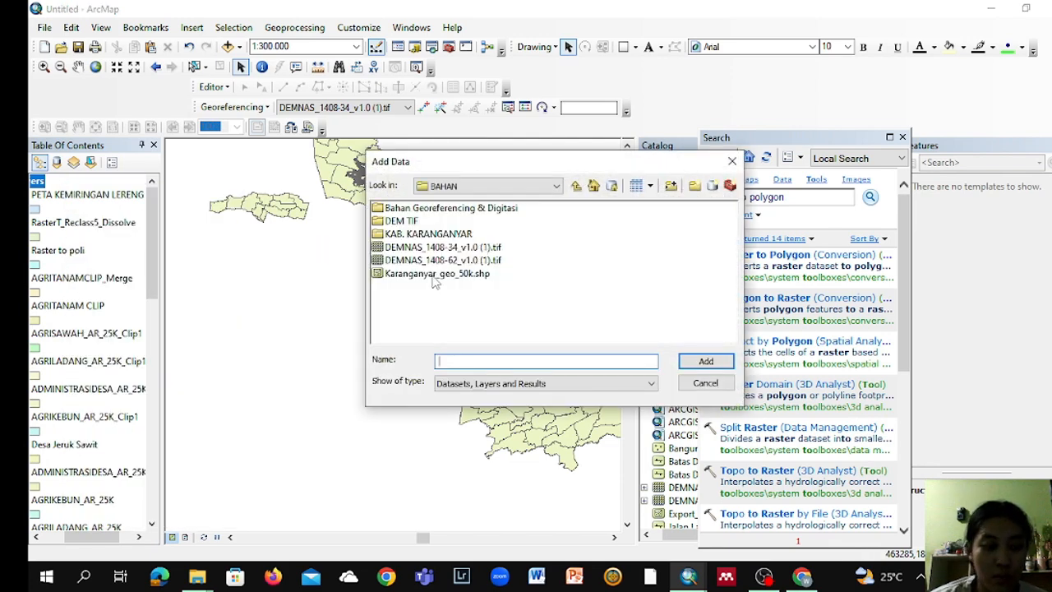
click(436, 273)
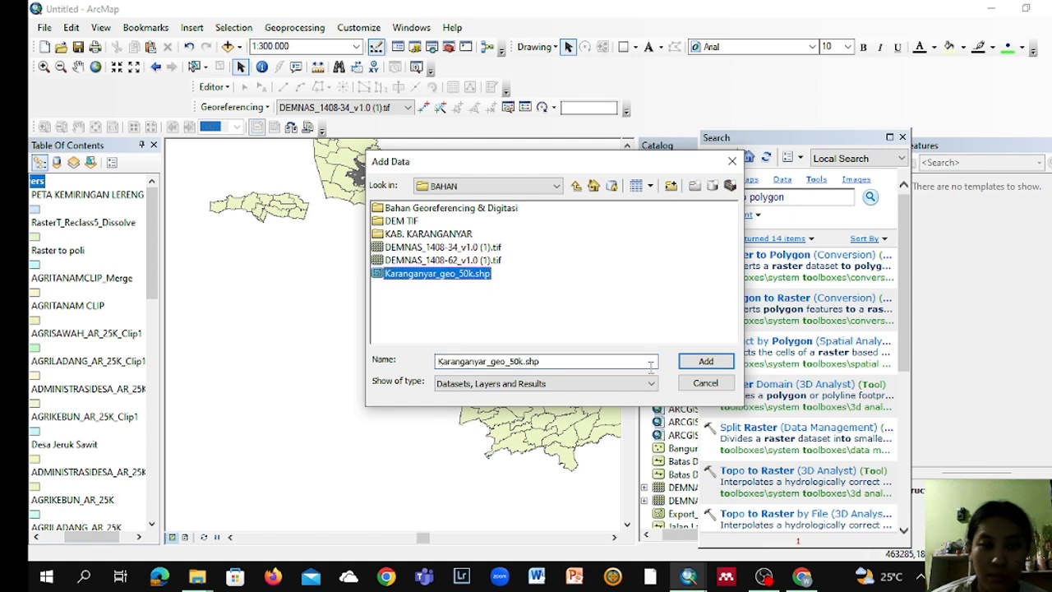
click(705, 361)
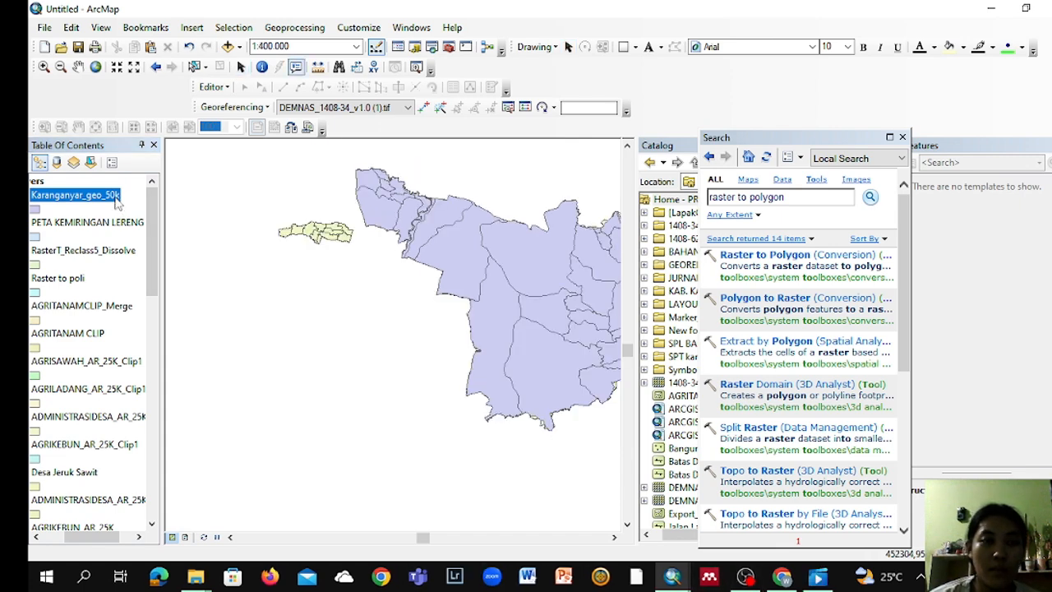
Step: Clip the Karanganyar_geo_50k layer to the Desa Jeruk Sawit boundary
click(294, 27)
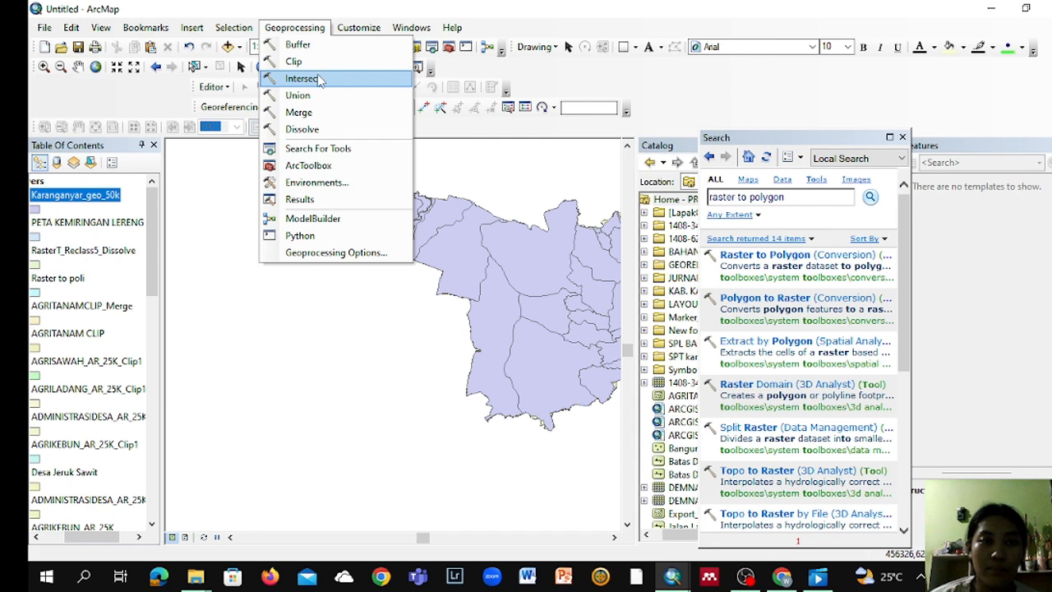
click(319, 61)
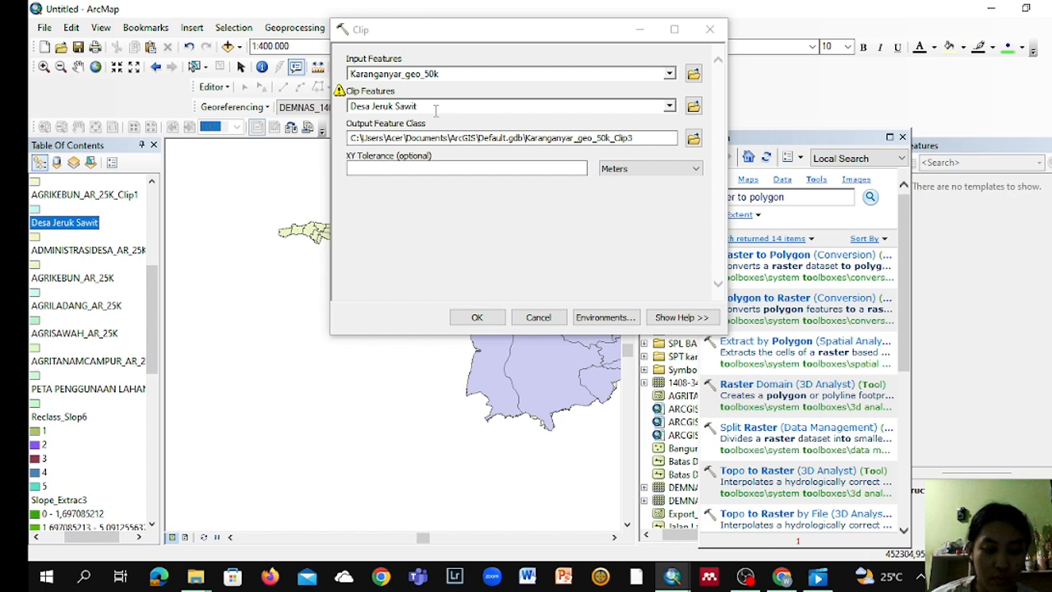
click(495, 316)
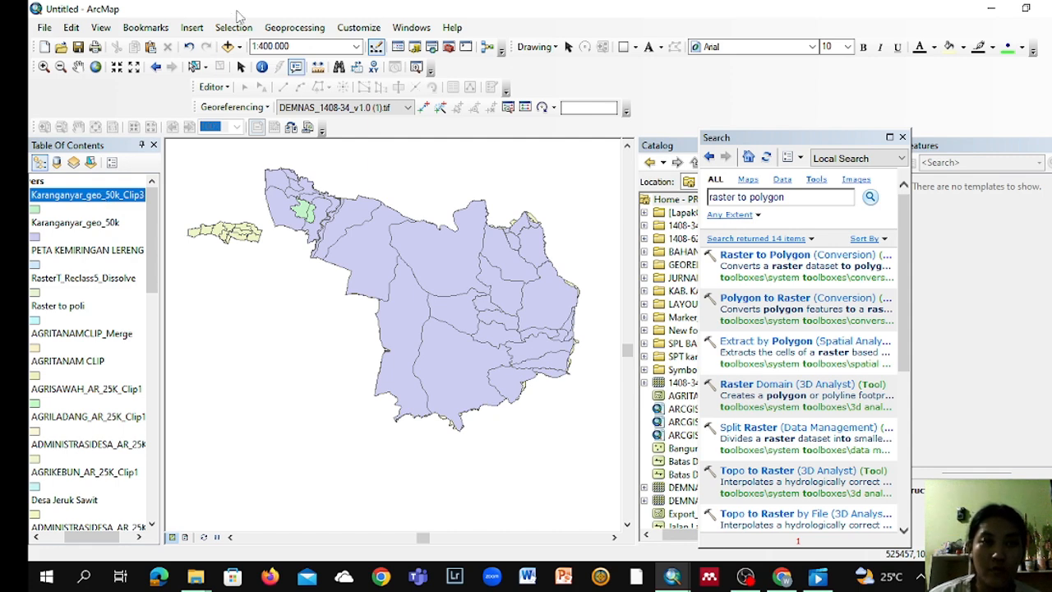
Step: Dissolve the Karanganyar_geo_50k_Clip3 layer by the BBSDLP16_1 soil field
click(294, 28)
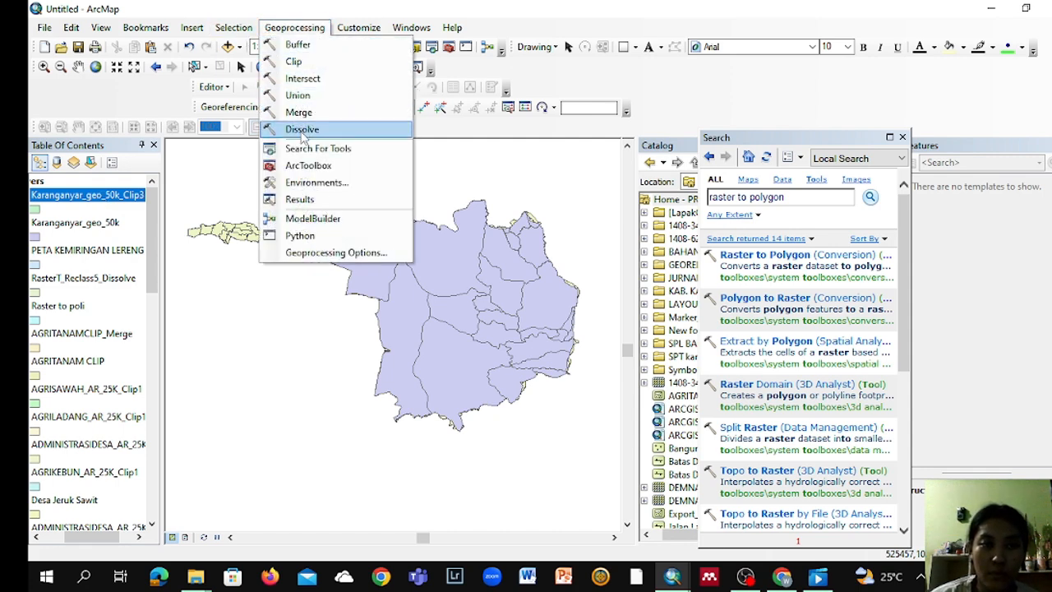
click(302, 129)
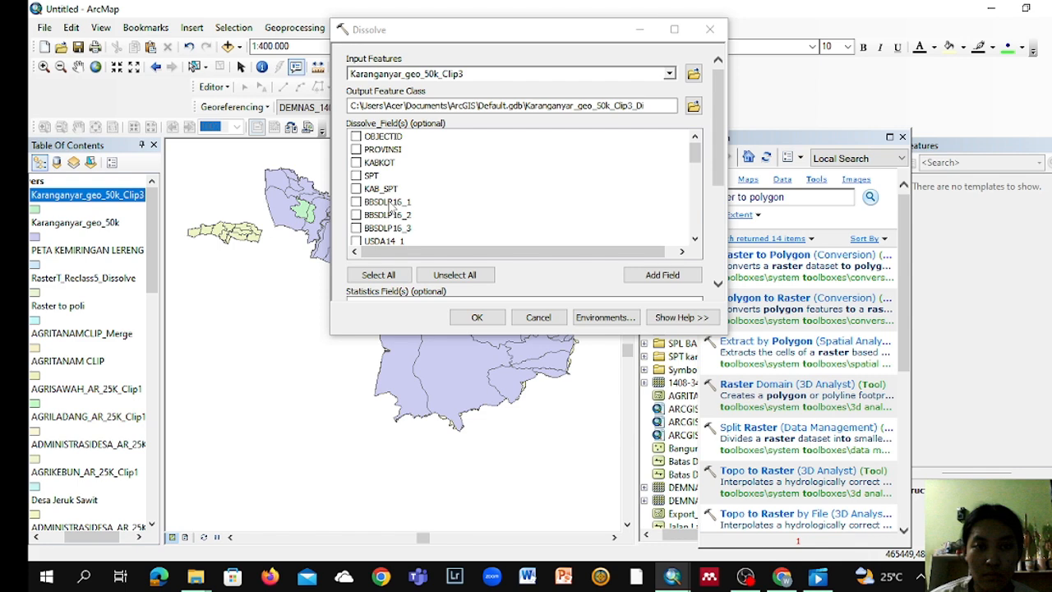
click(356, 201)
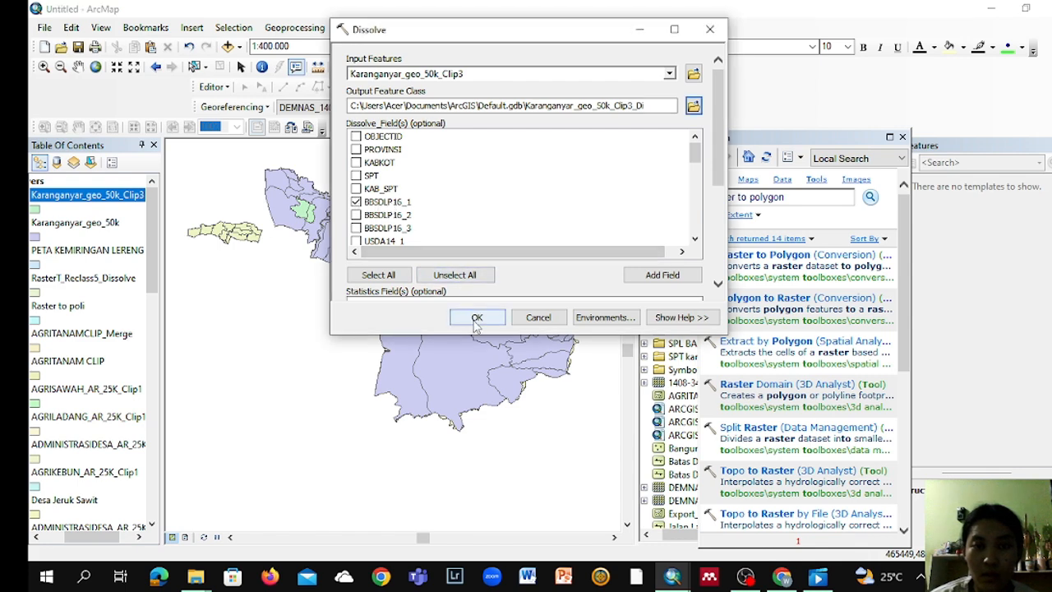
click(477, 318)
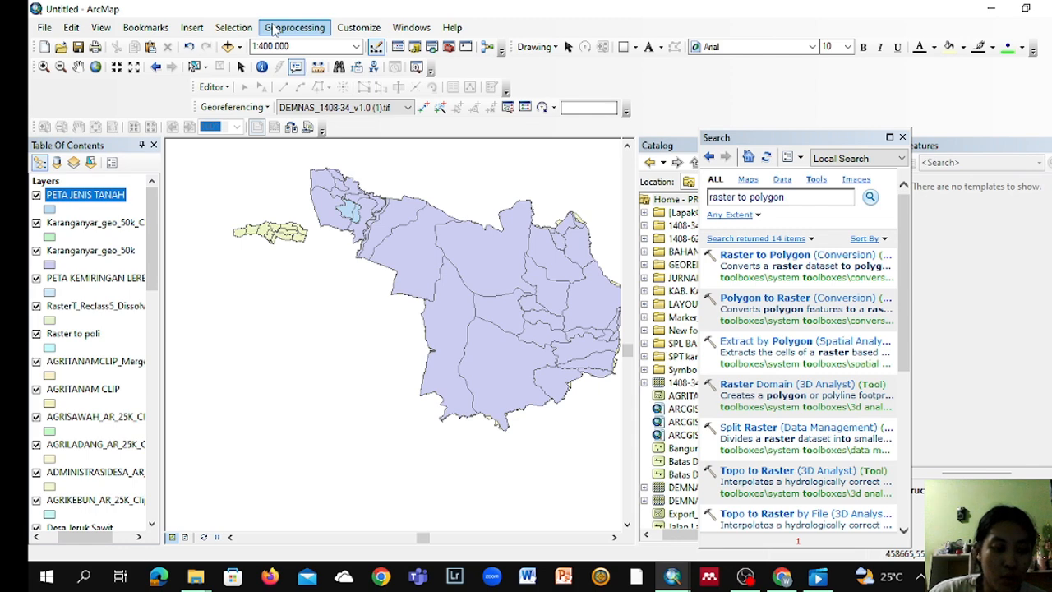
Step: Intersect the PETA JENIS TANAH soil layer with the PETA KEMIRINGAN LERENG slope layer and the land-use layer, joining all attributes
click(274, 31)
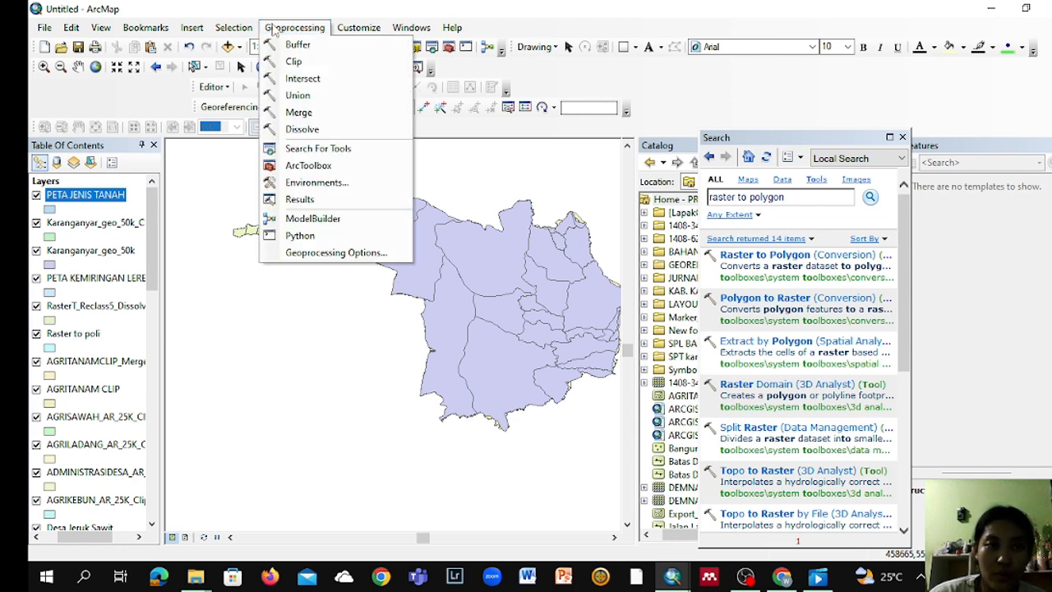
click(302, 79)
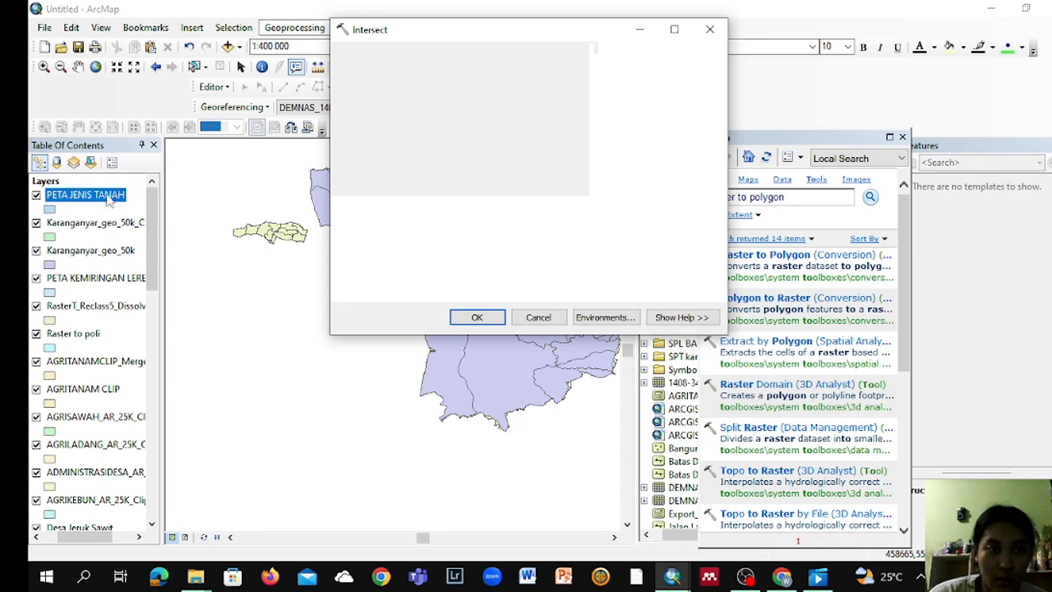
drag(105, 195, 359, 119)
click(91, 278)
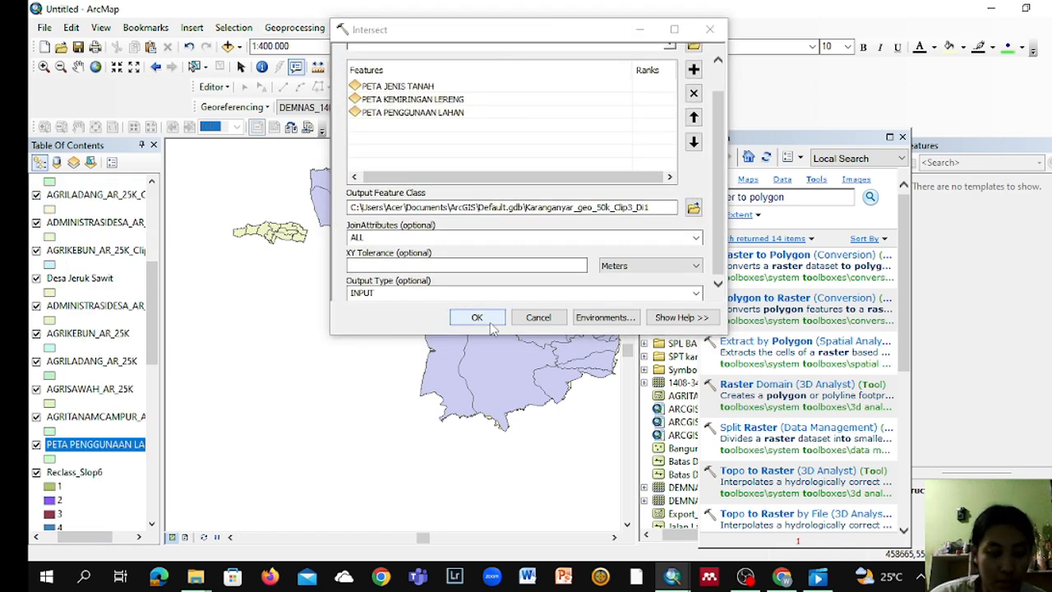
click(489, 322)
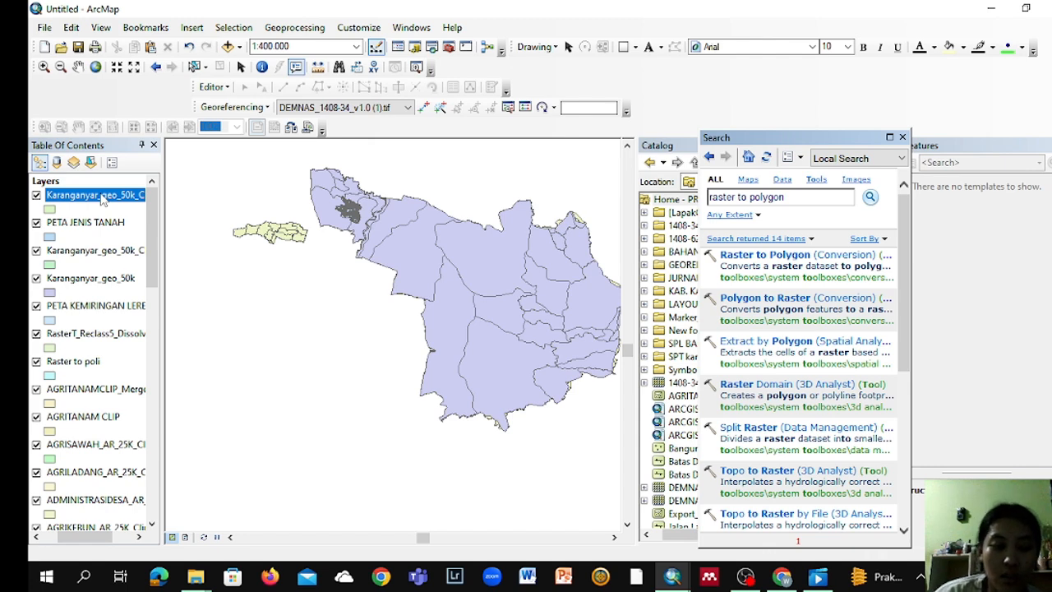
Step: Dissolve the intersected layer Karanganyar_geo_50k_Clip3_Di3 by the BBSDLP16_1, NAMOBJ and Kemiringan fields
click(271, 28)
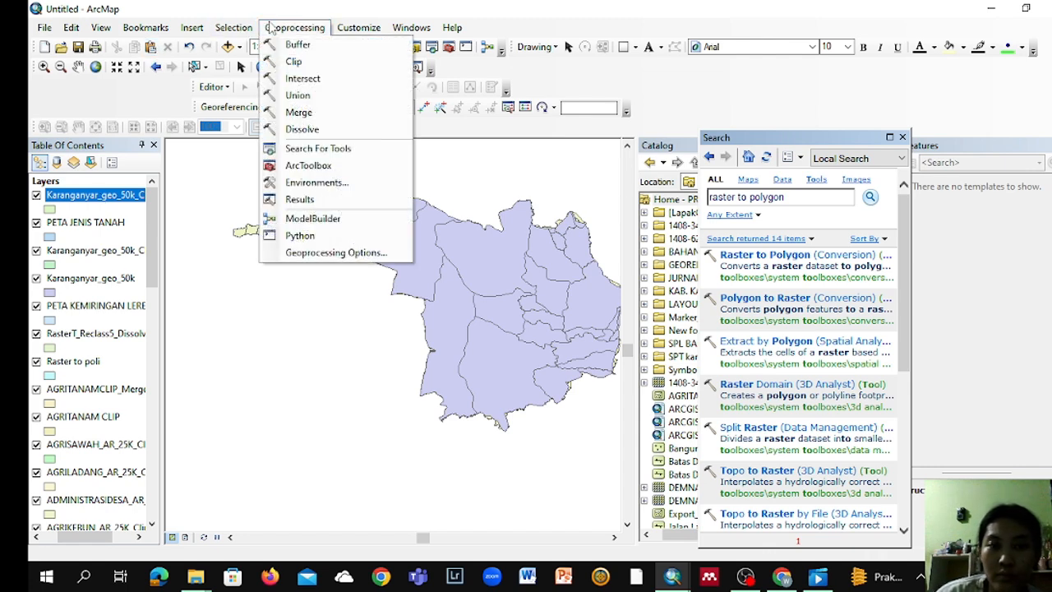
click(300, 129)
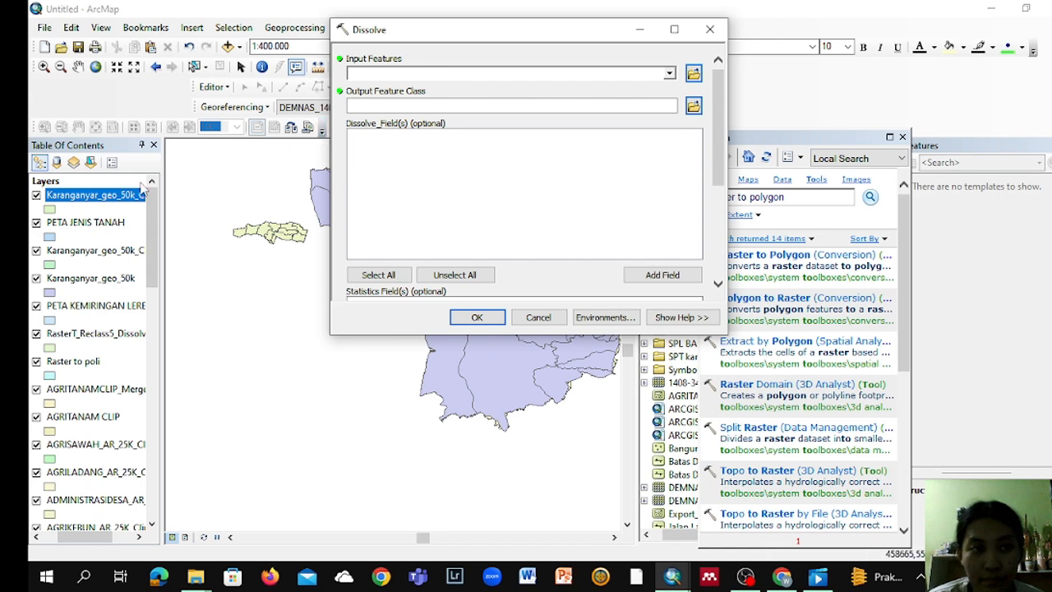
drag(120, 195, 440, 73)
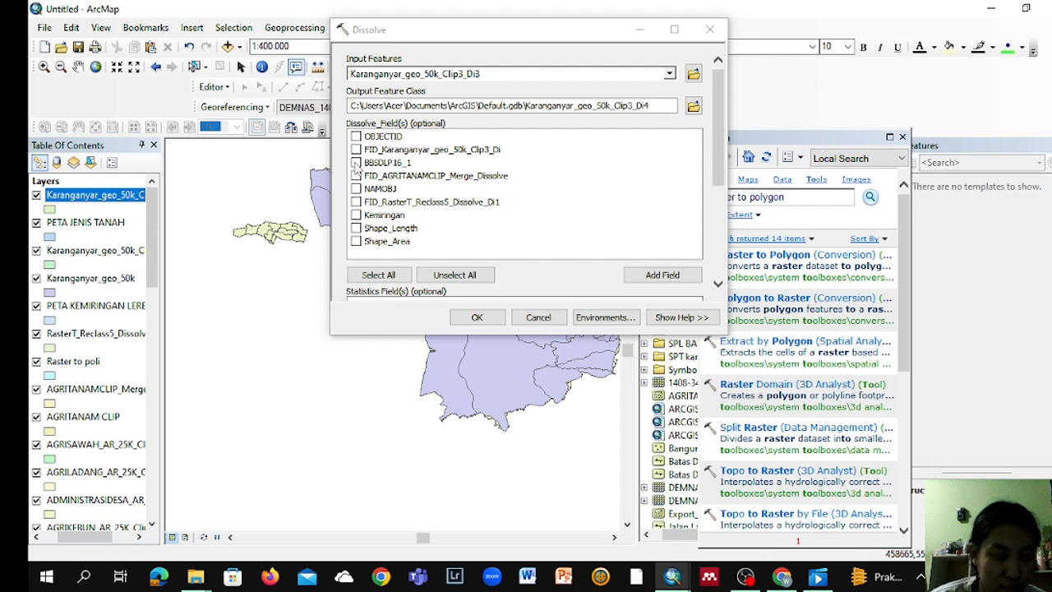
click(356, 163)
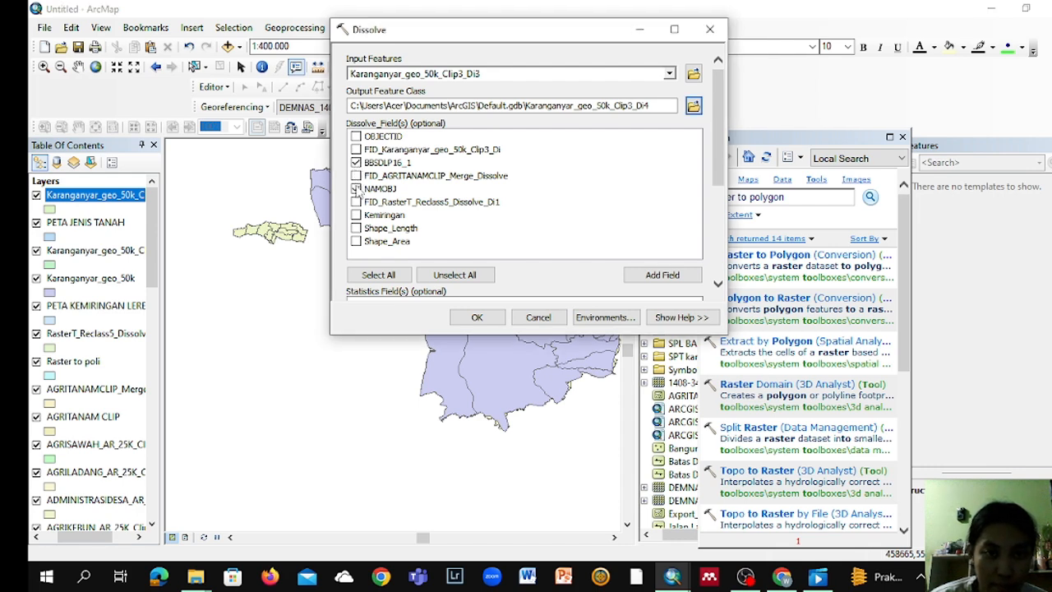
click(356, 189)
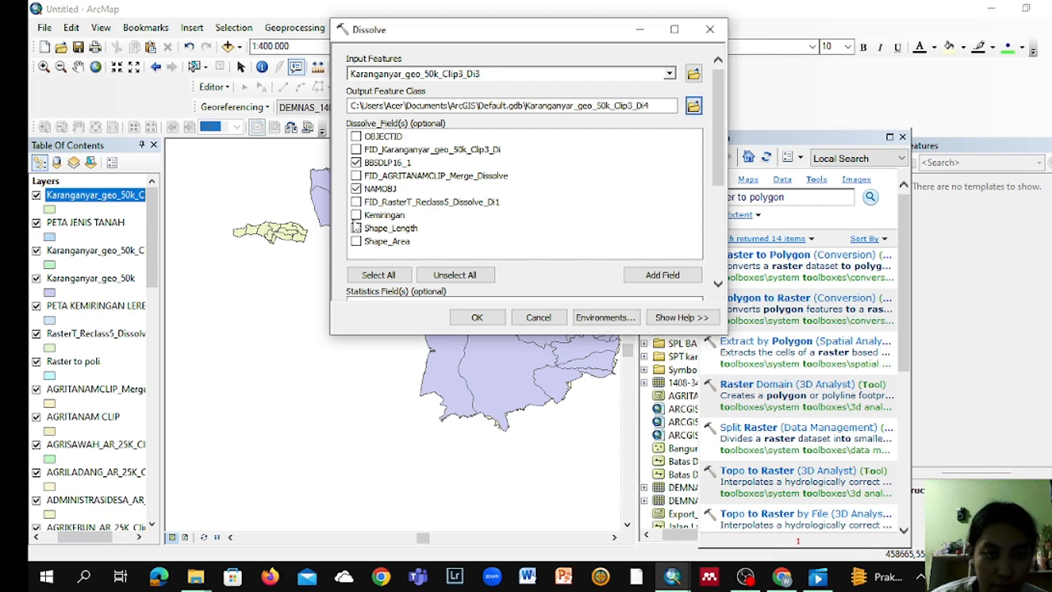
click(355, 215)
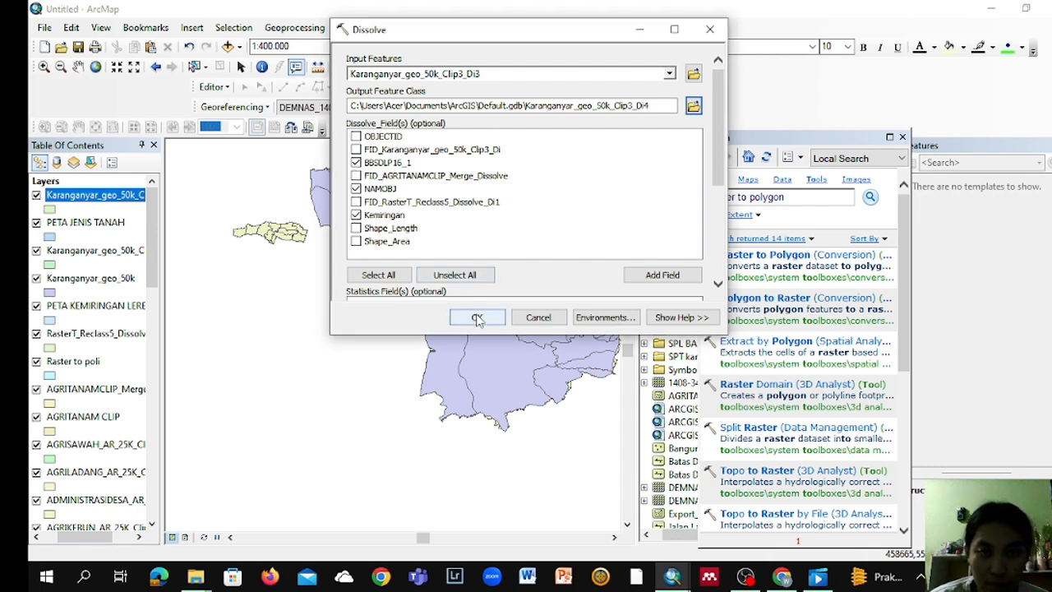
click(477, 319)
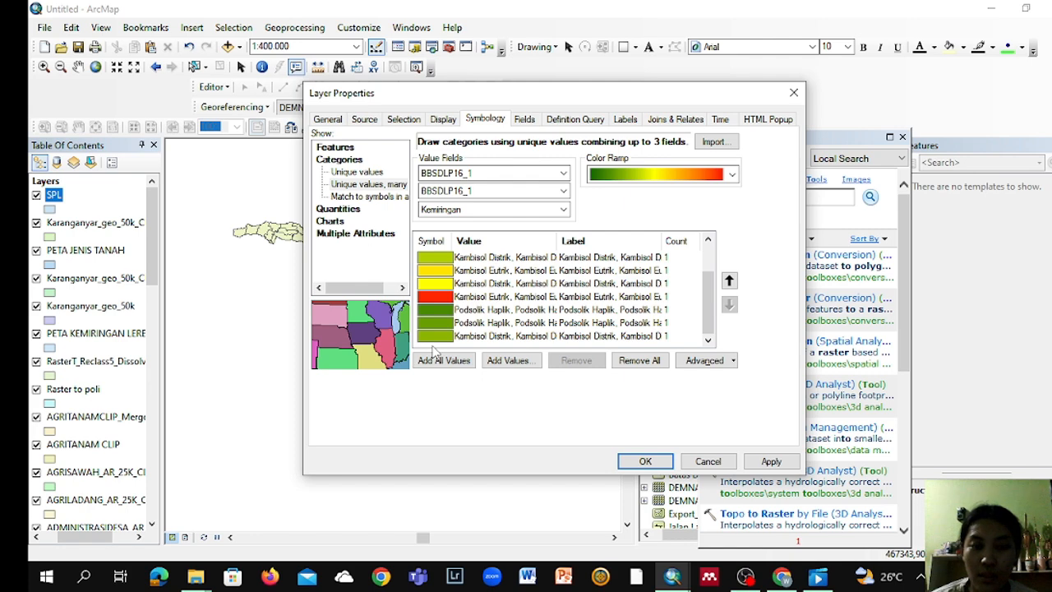
Step: Apply unique-value symbology to the SPL layer using the BBSDLP16_1 and Kemiringan fields with a green-to-red color ramp
click(645, 461)
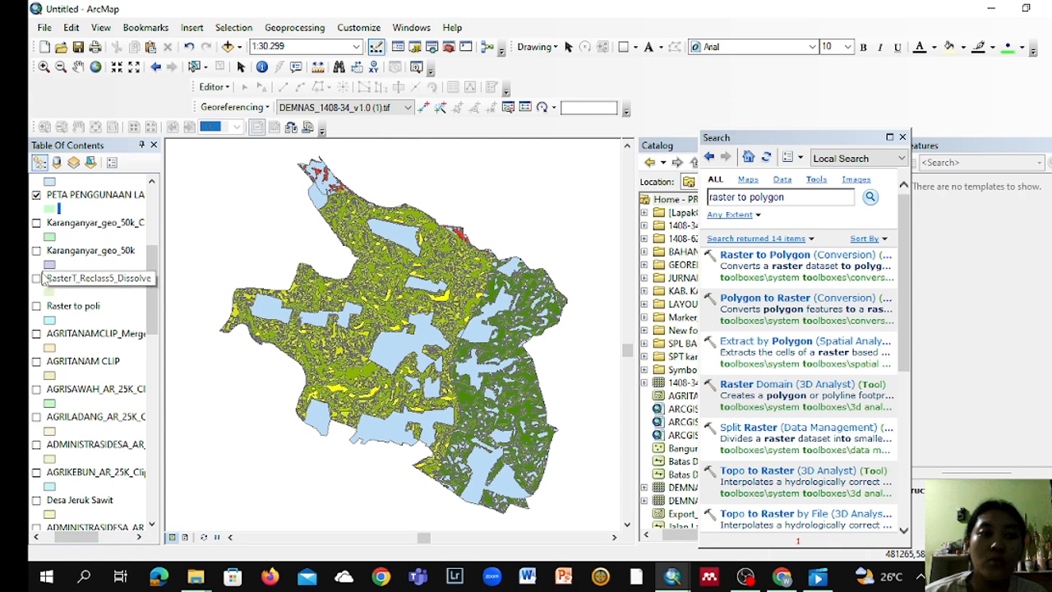
Step: Set the outline color of the PETA PENGGUNAAN LAHAN layer's symbol to No Color
click(51, 209)
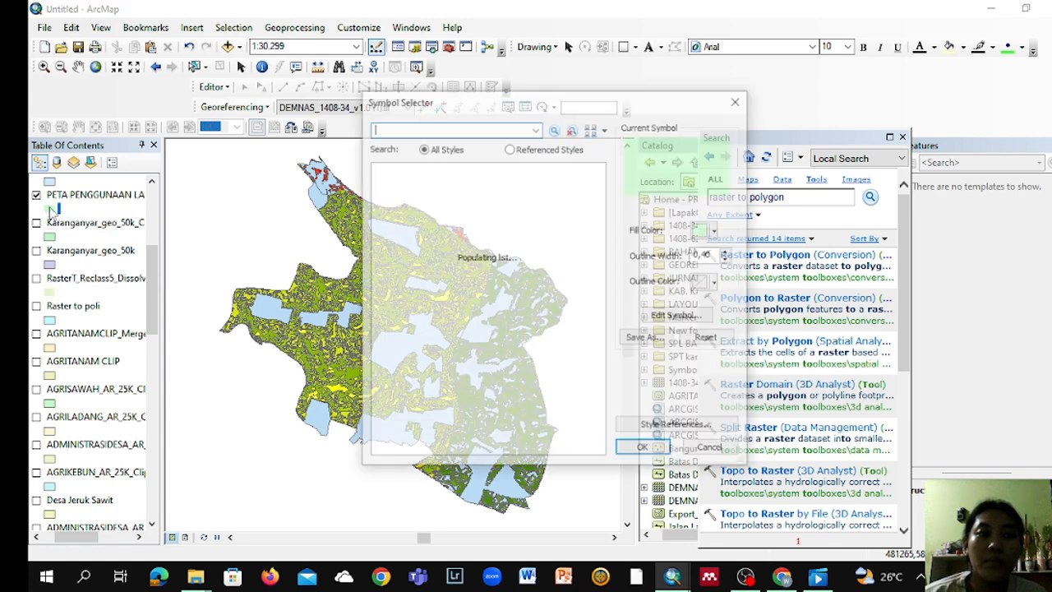
click(716, 283)
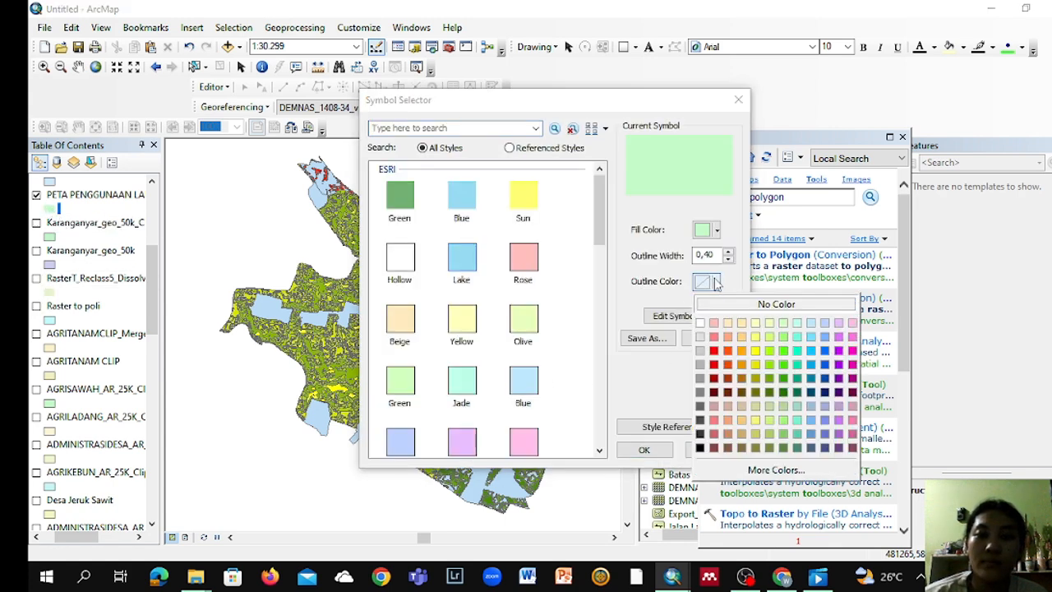
click(777, 304)
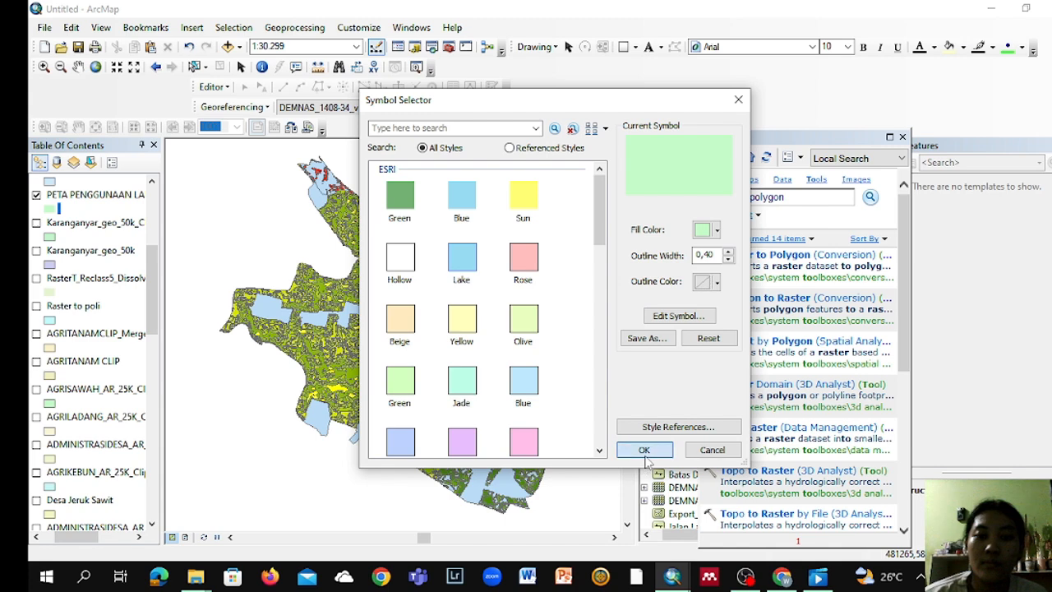
click(644, 450)
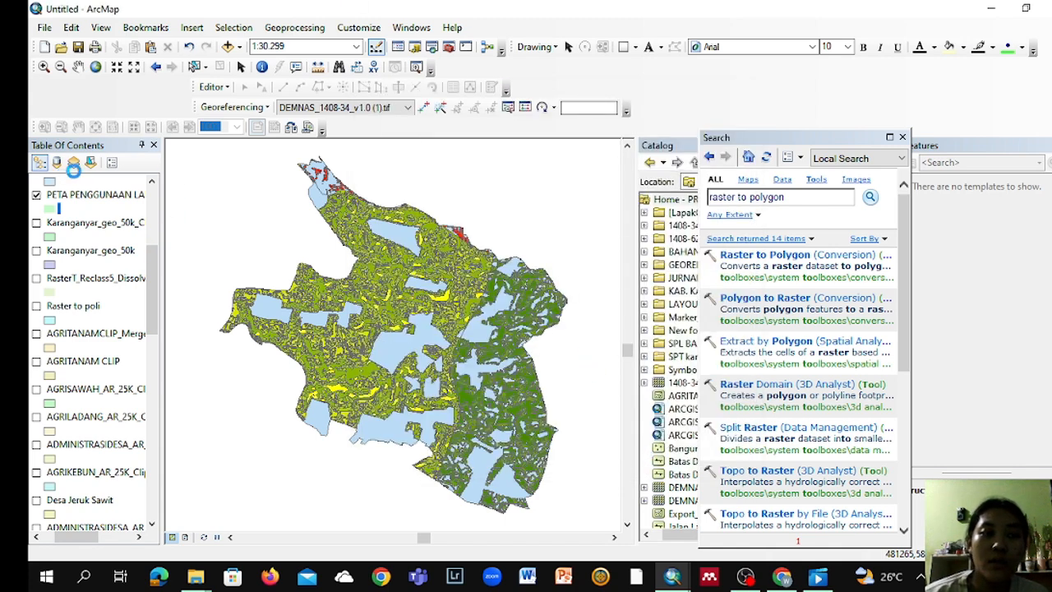